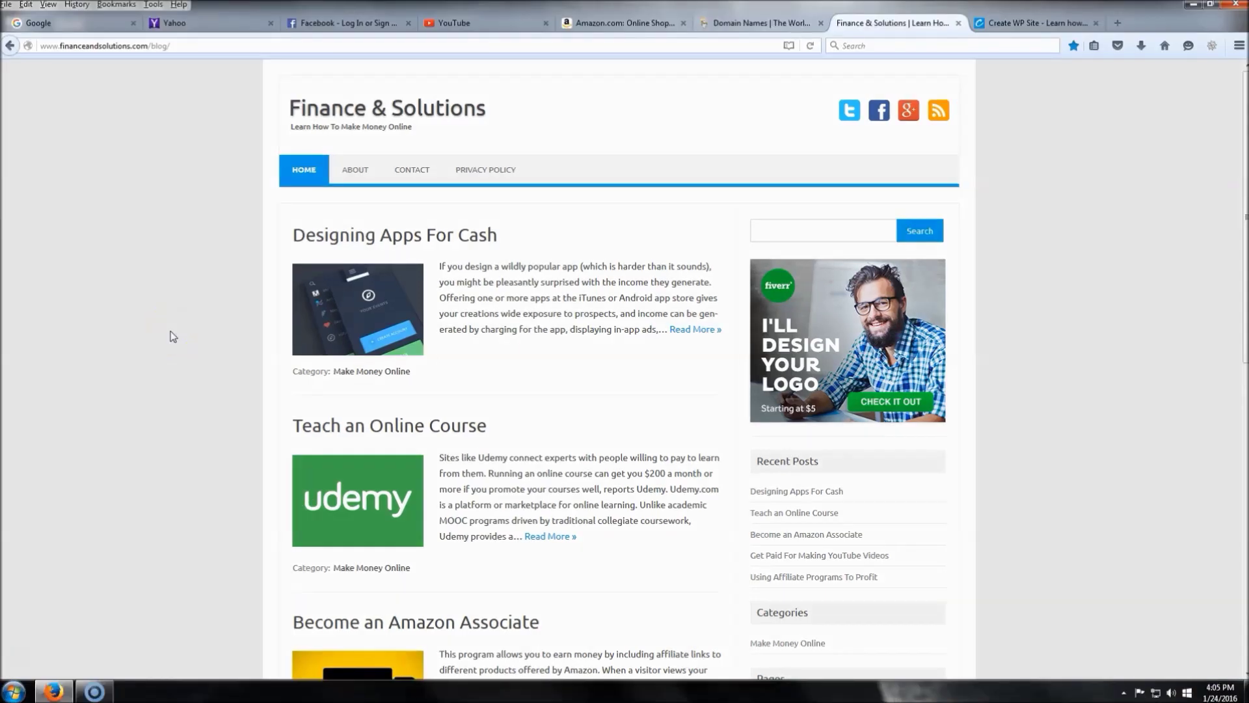
Step: Look through the open Google, Yahoo, Facebook, YouTube, Amazon, GoDaddy and Finance & Solutions pages as examples of website domains
left_click(121, 211)
left_click(67, 27)
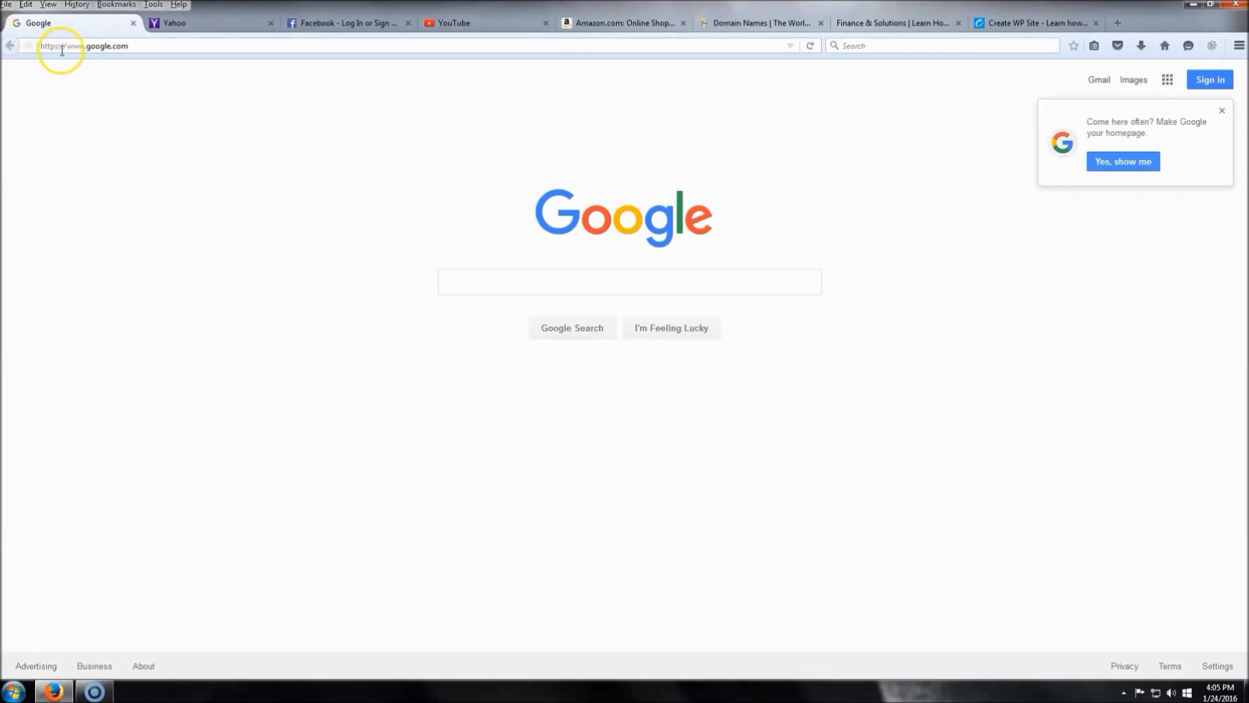
left_click(209, 24)
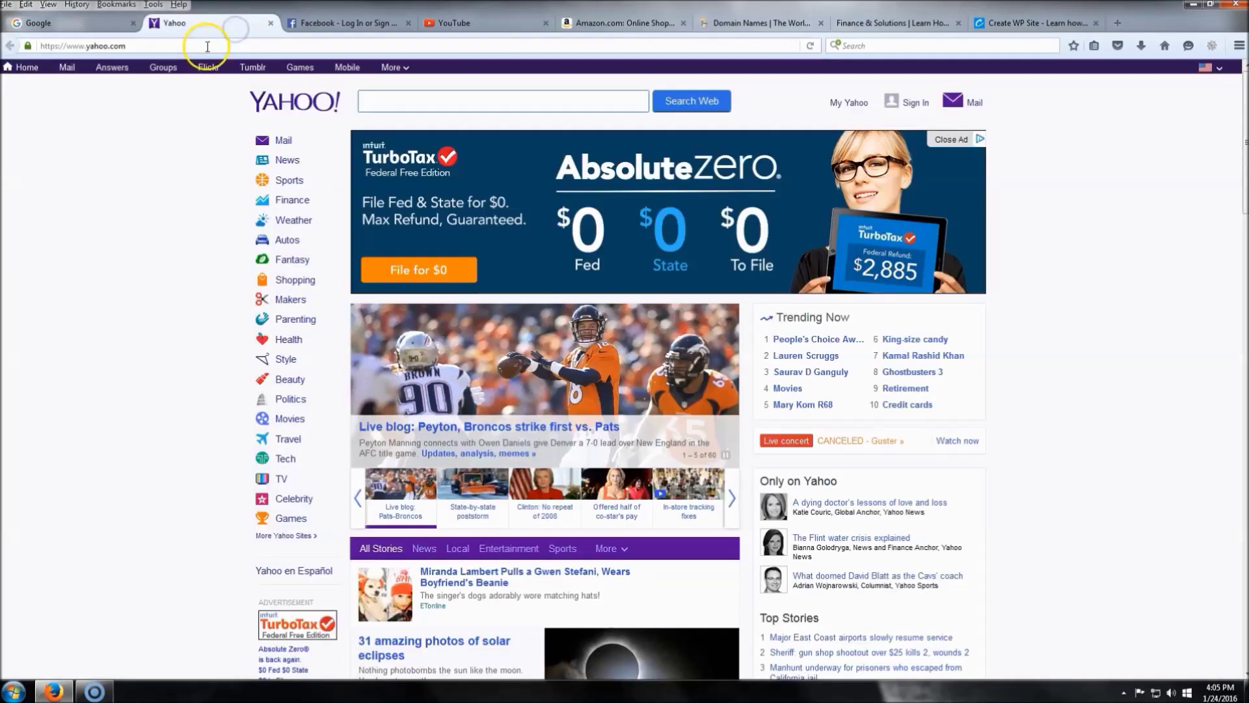
left_click(335, 24)
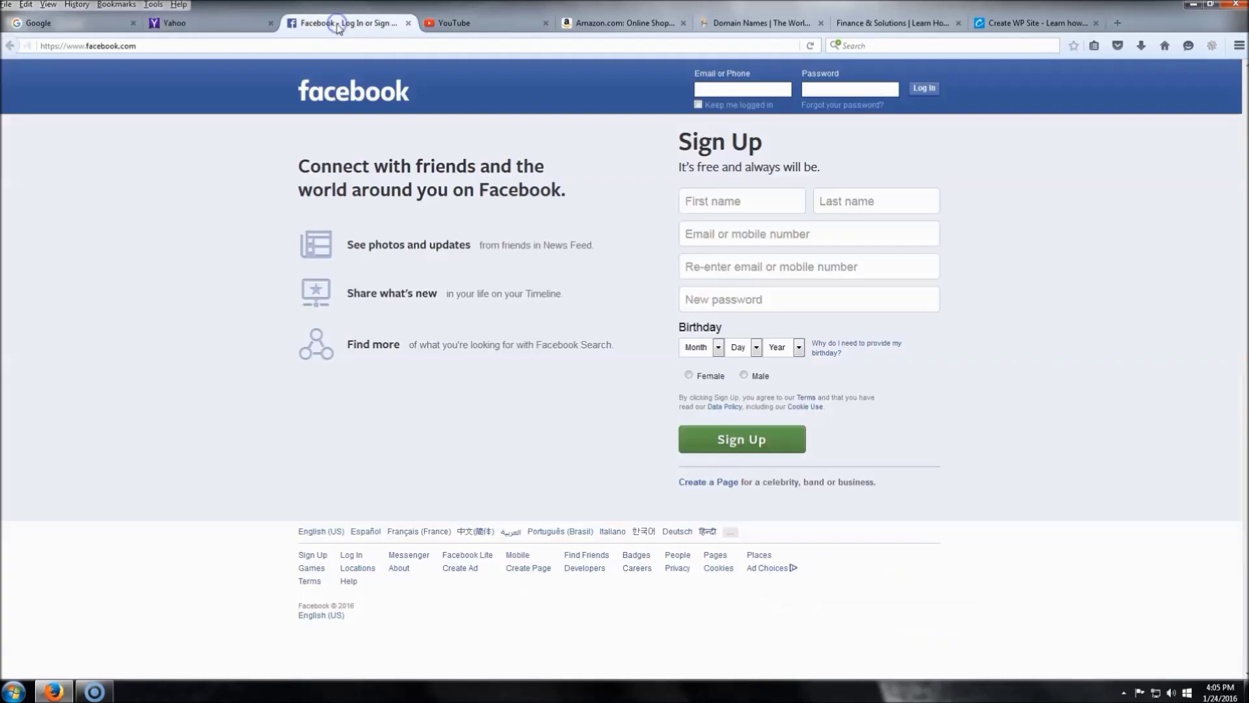
left_click(480, 25)
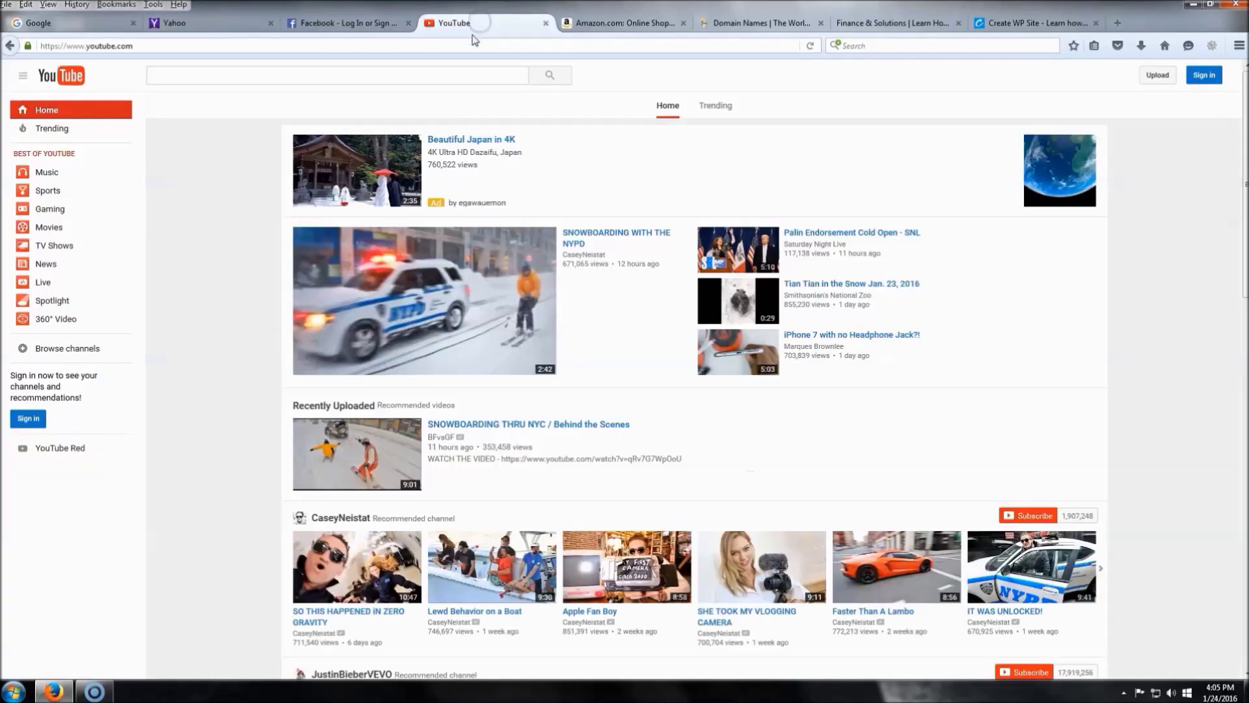
left_click(599, 26)
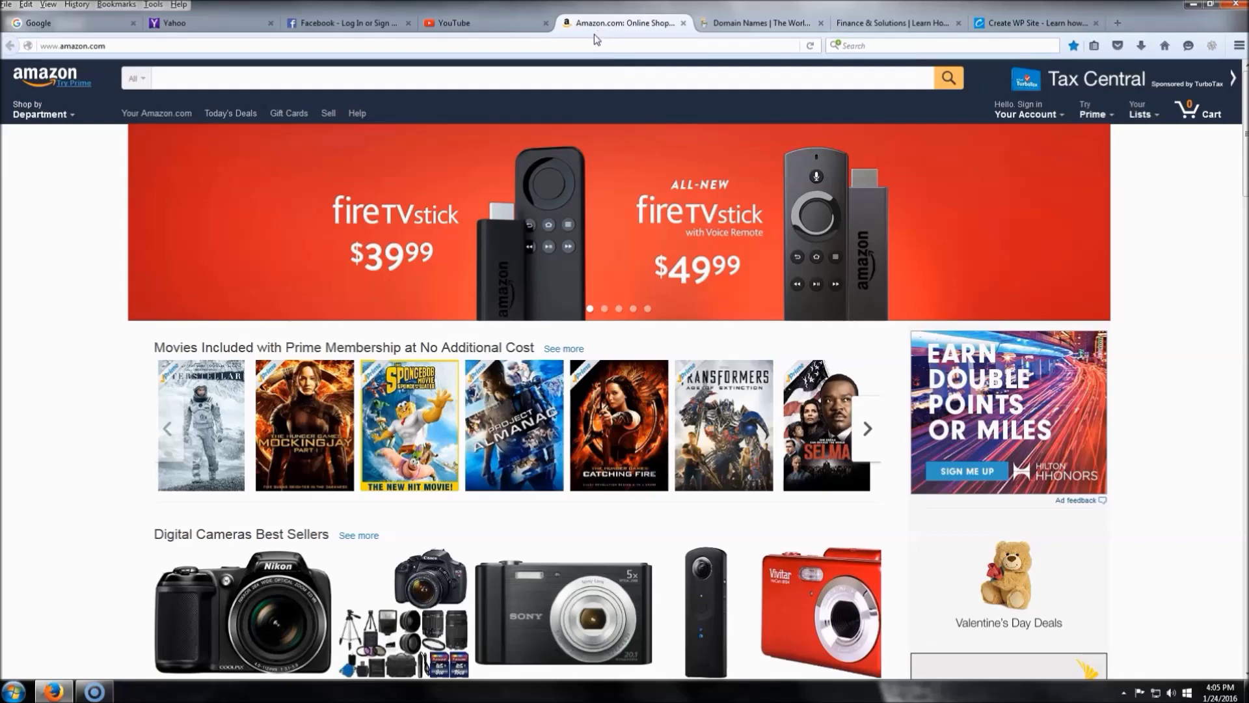
left_click(719, 25)
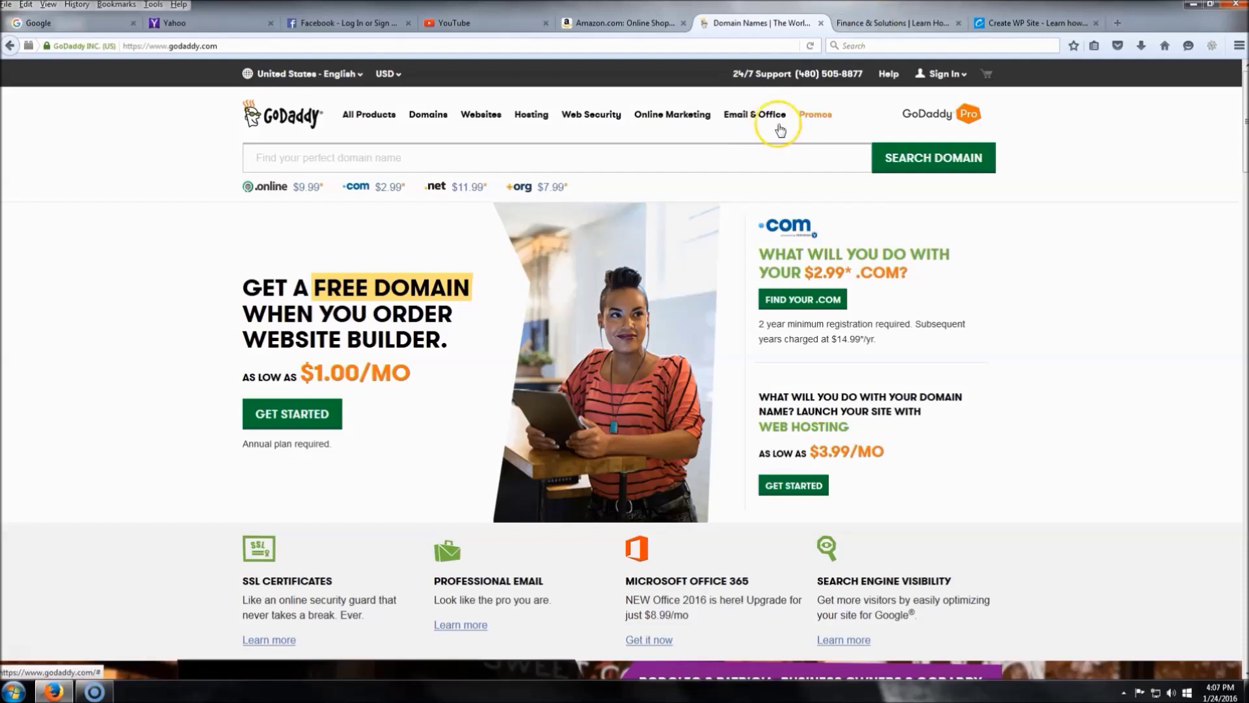
left_click(875, 16)
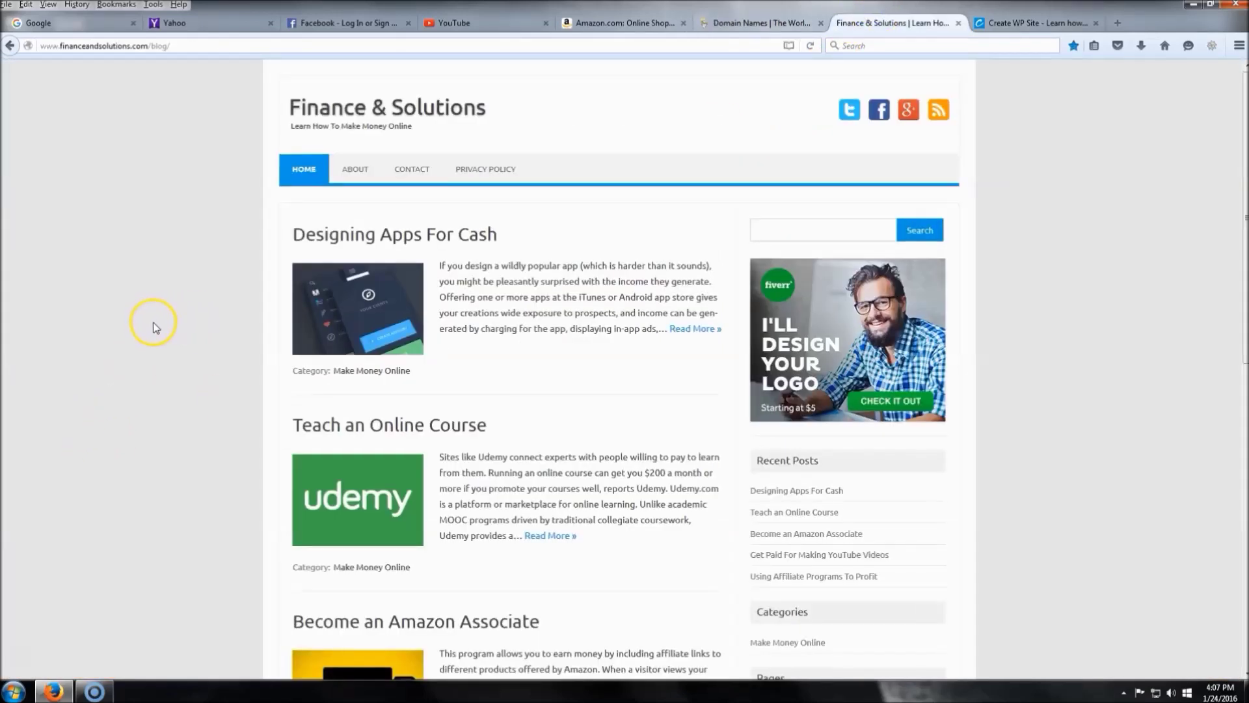
scroll(154, 322, "down", 5)
scroll(157, 342, "up", 5)
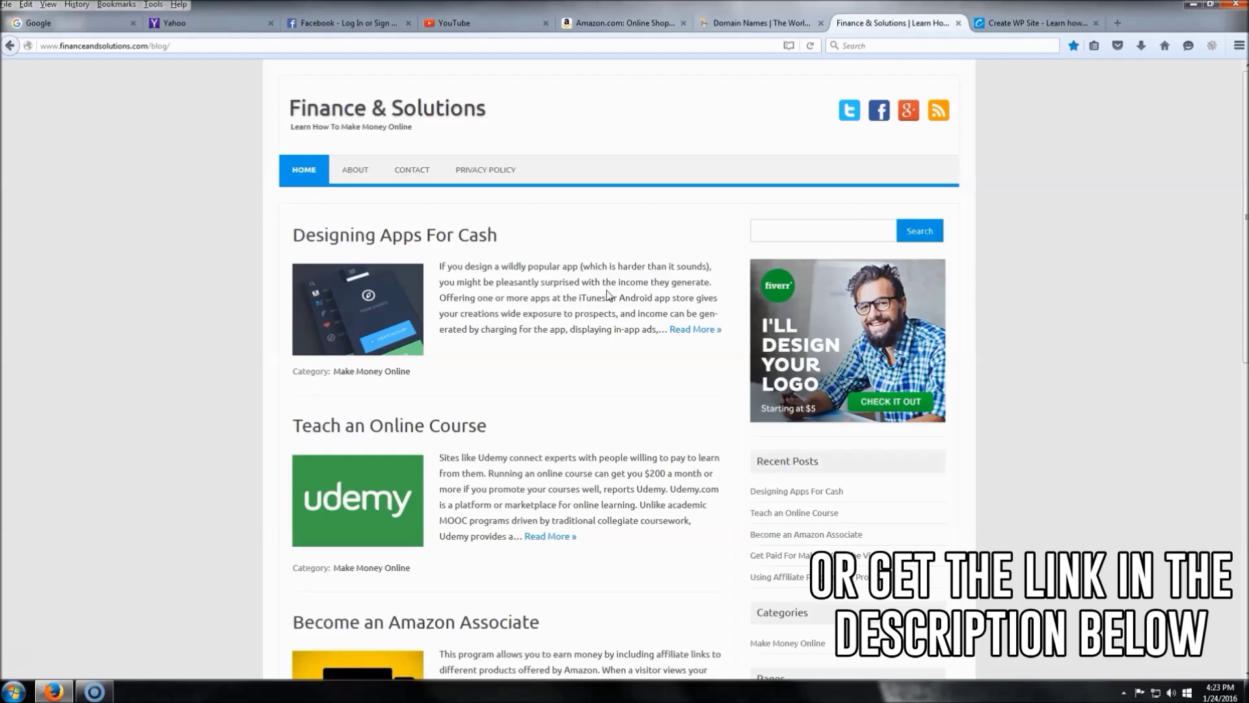
Step: On createwpsite.com, go to the special deals and open the GoDaddy coupon offer
left_click(799, 150)
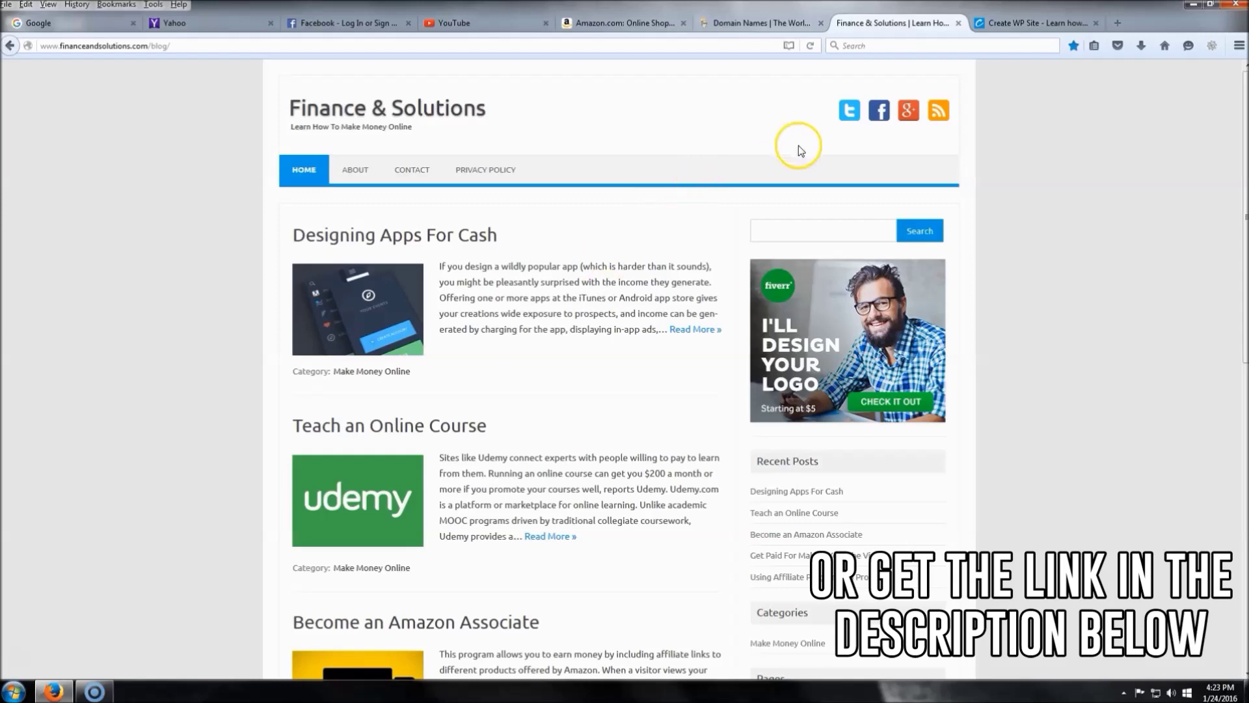
left_click(1021, 25)
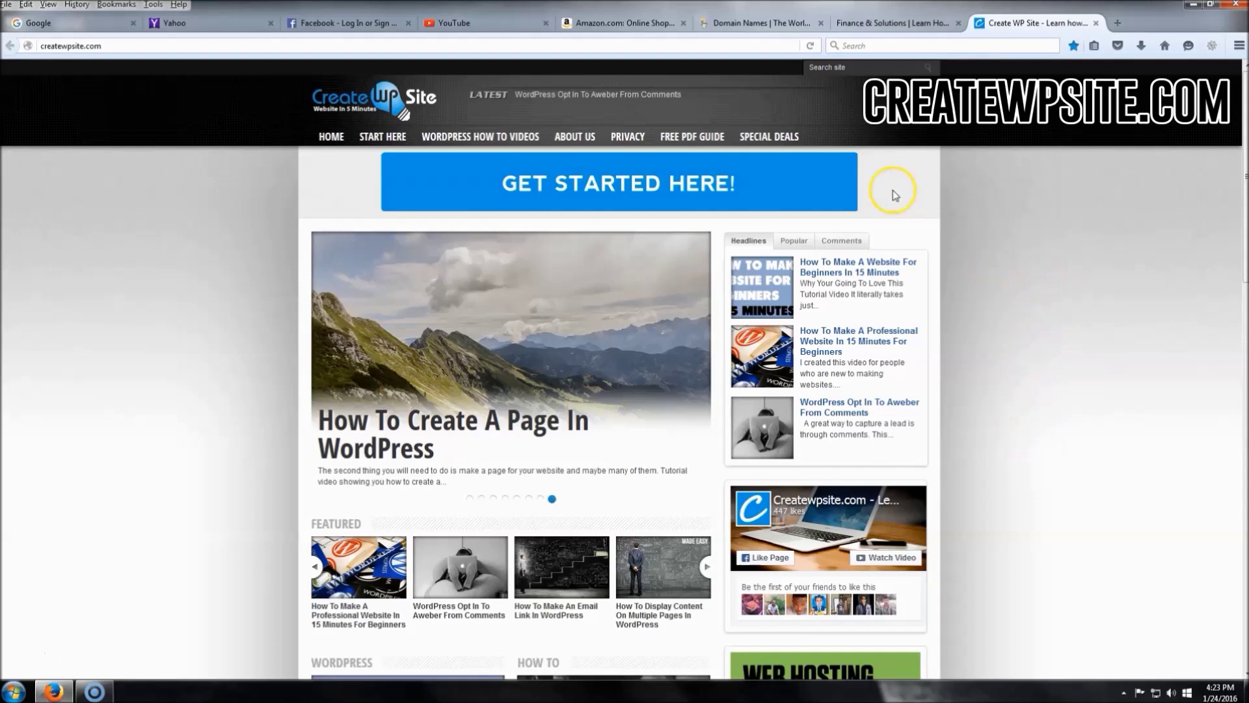
left_click(769, 138)
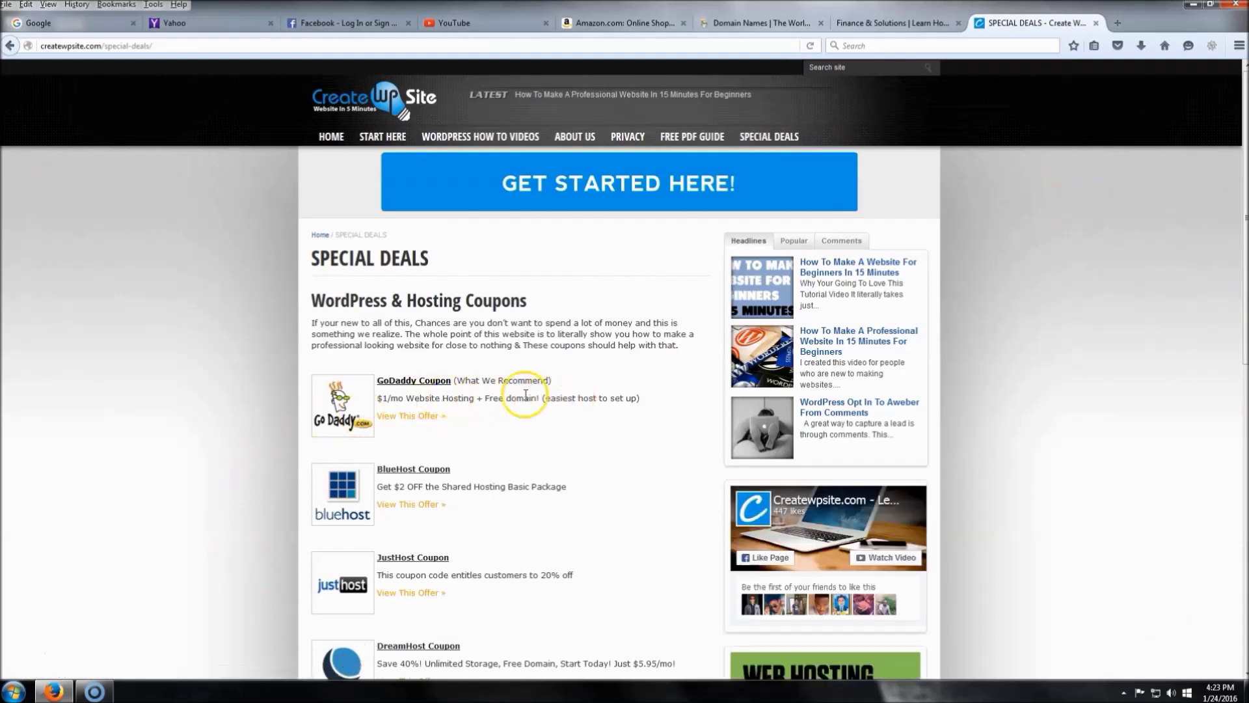
left_click(421, 387)
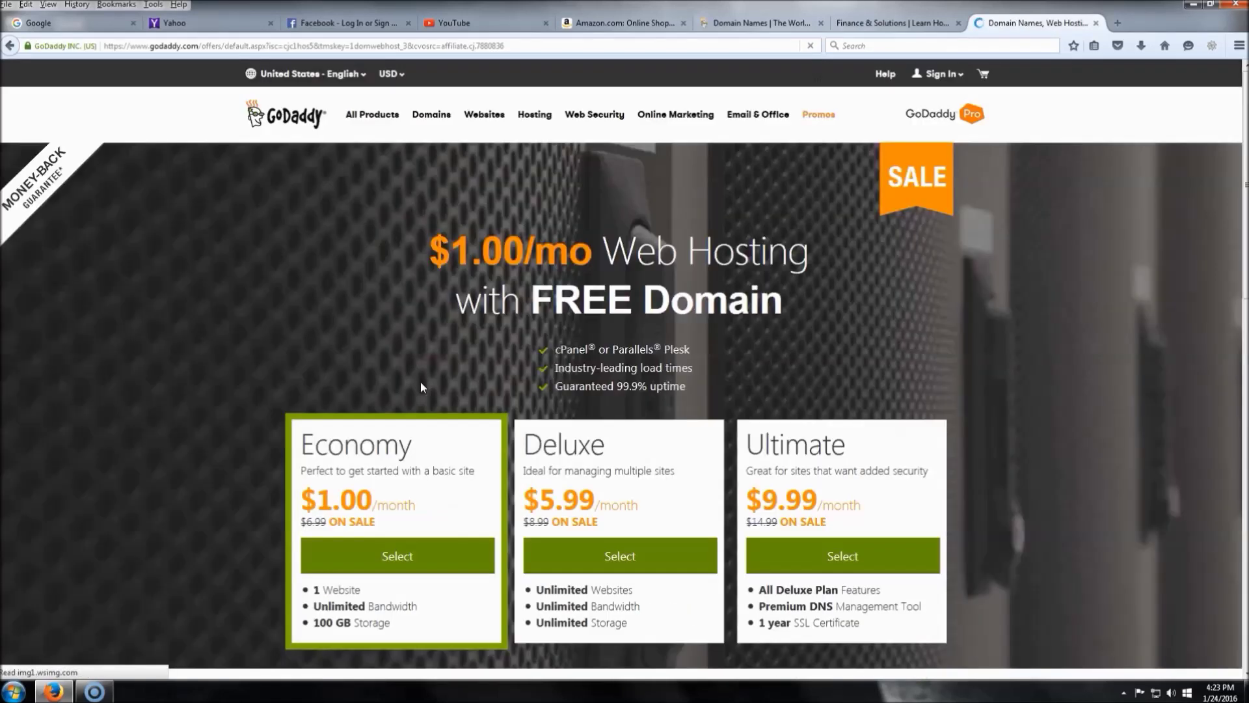
Step: Select the Economy hosting plan and add financeandsolutions.com as its free domain
left_click(368, 520)
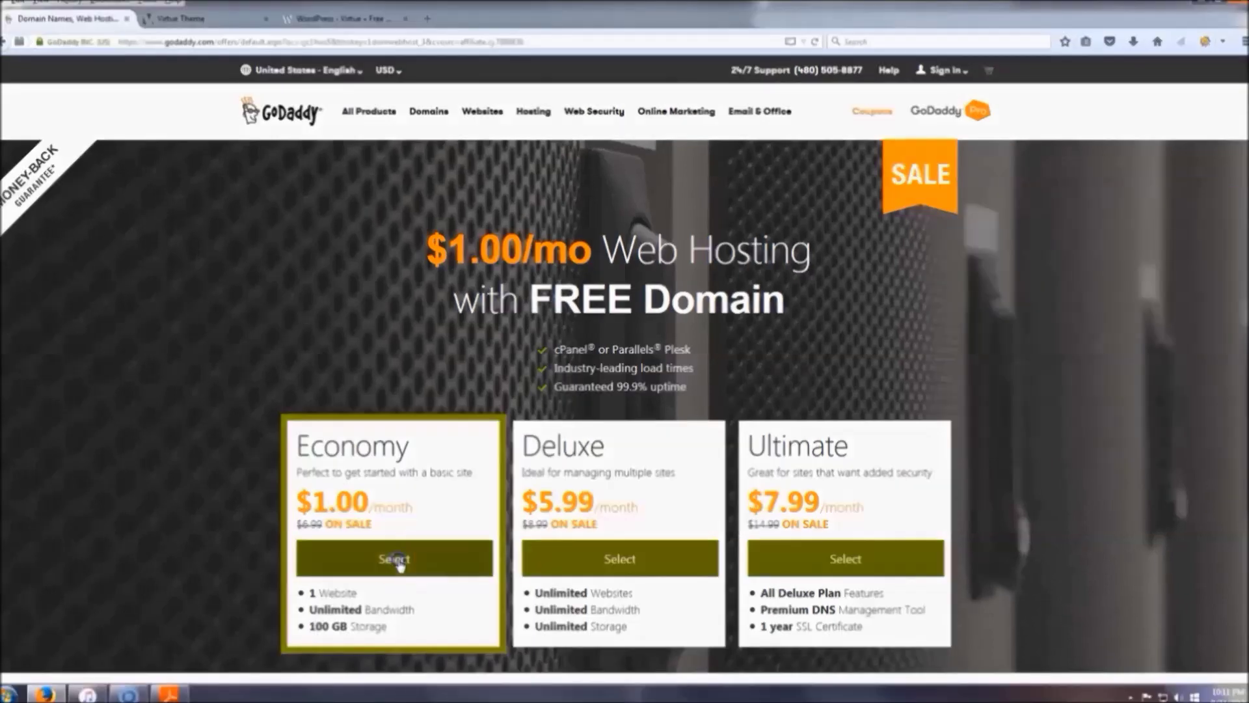
left_click(395, 556)
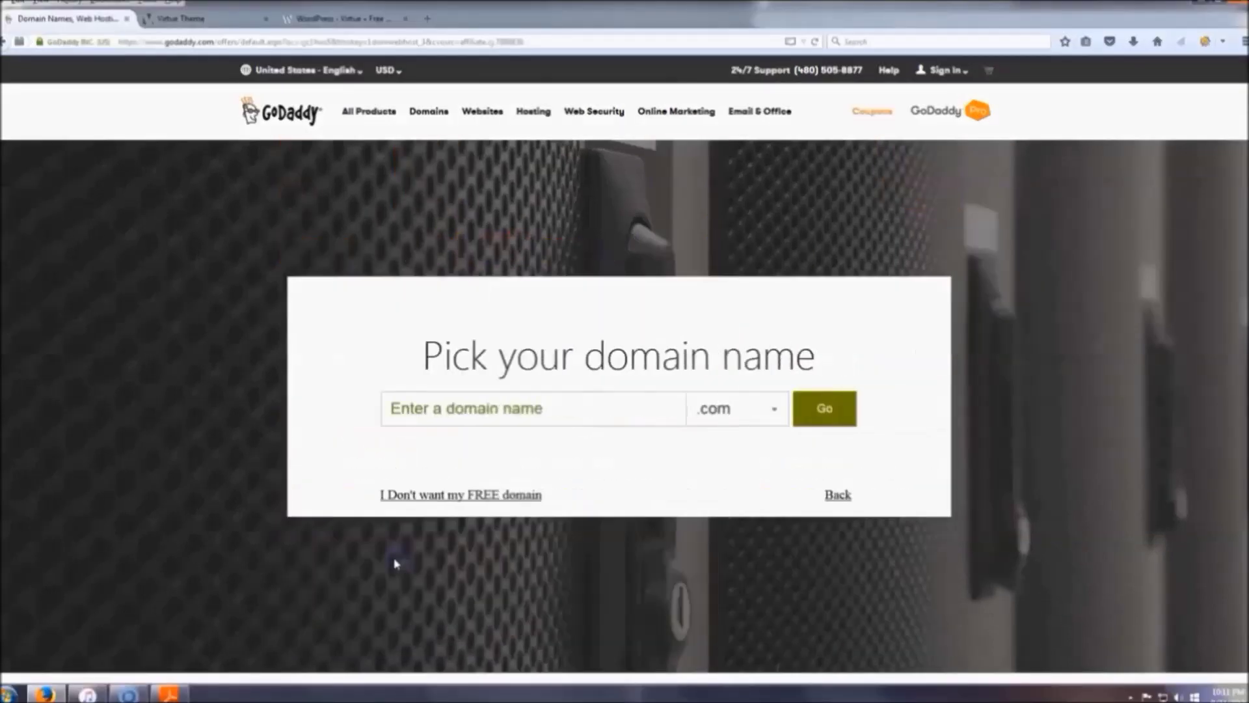
left_click(600, 408)
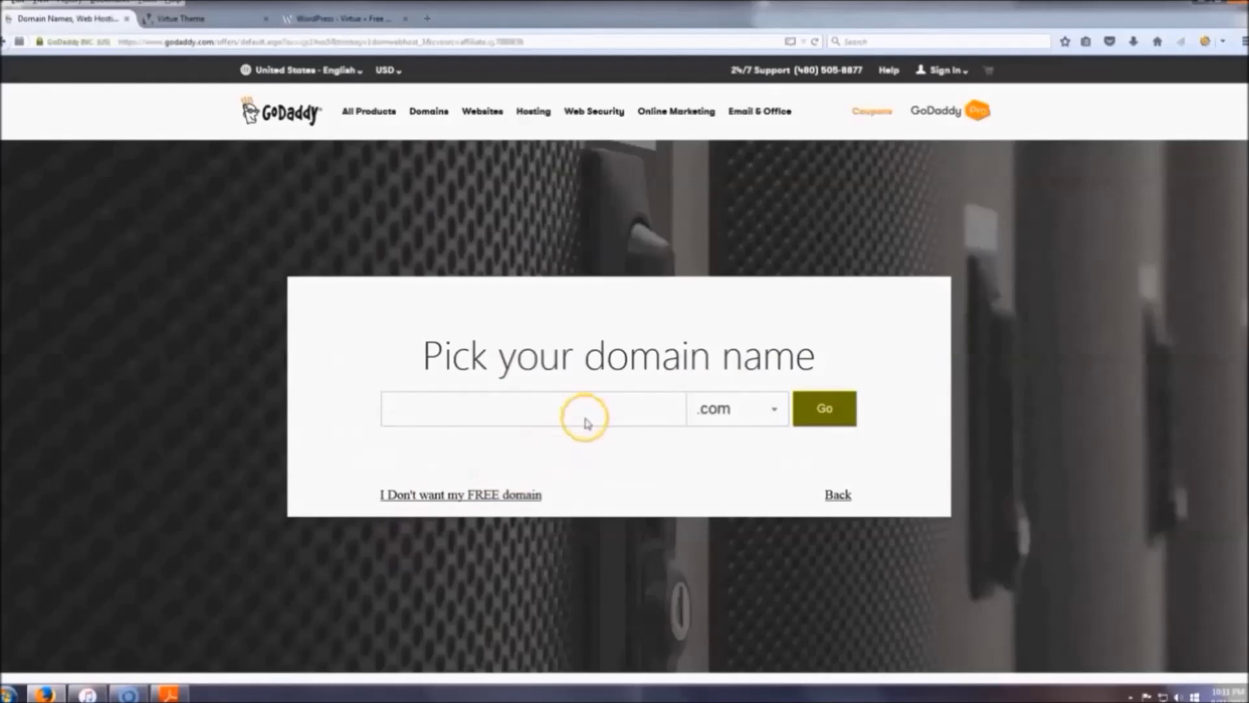
right_click(477, 417)
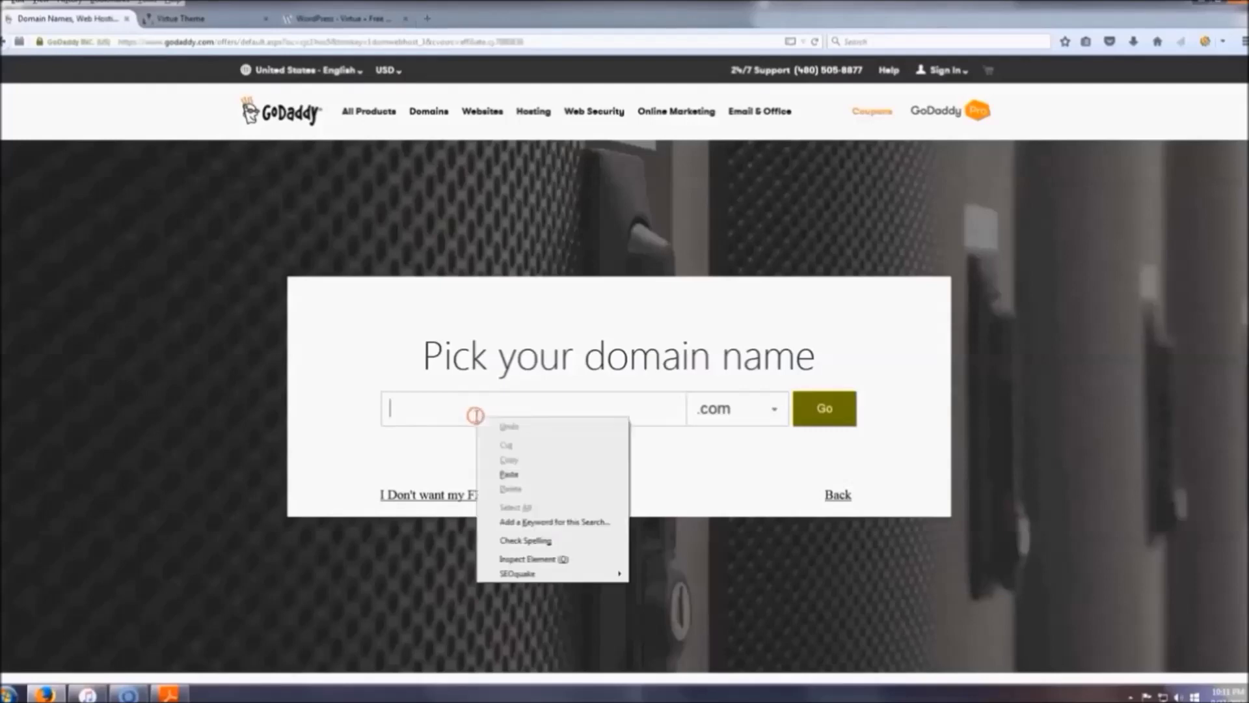
left_click(533, 481)
left_click(843, 412)
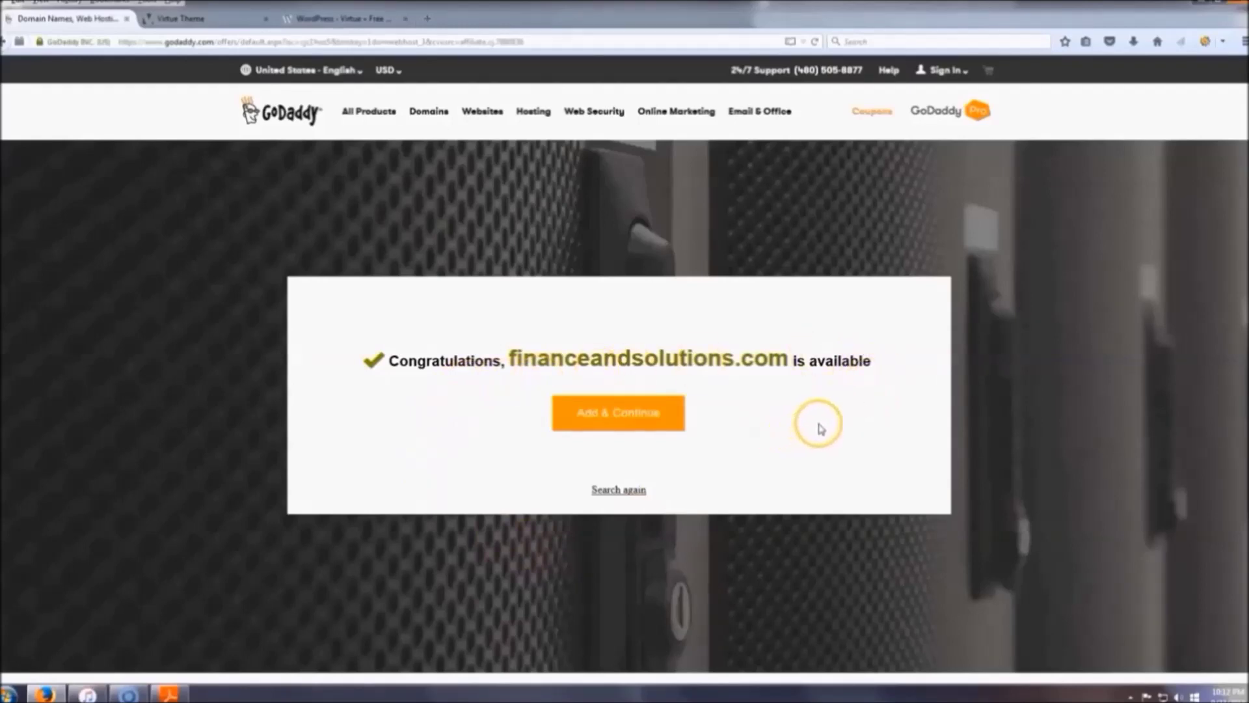
left_click(637, 421)
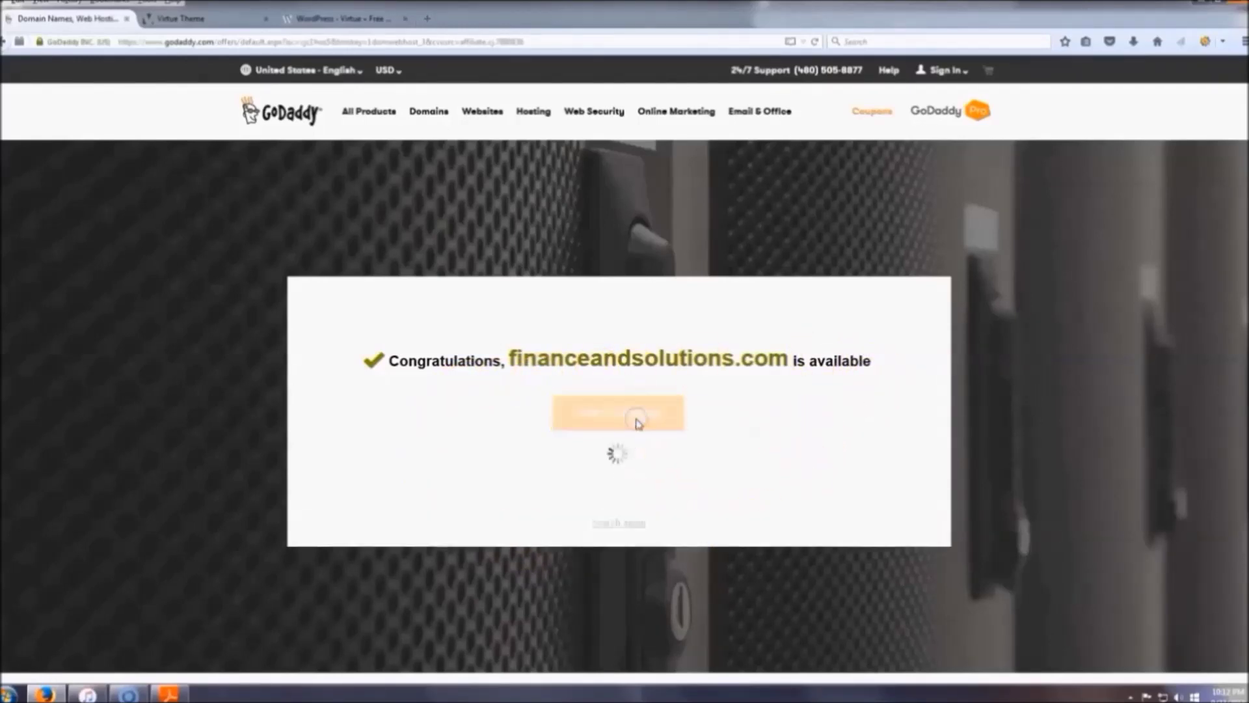
left_click(662, 419)
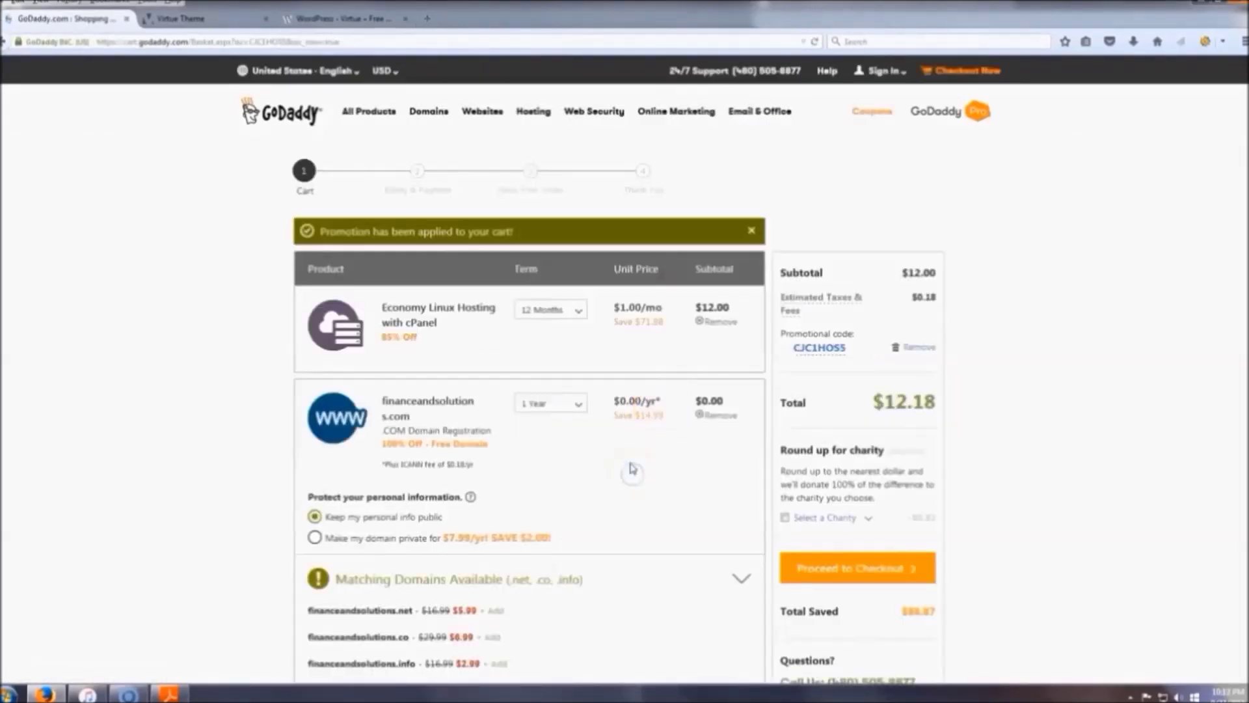
Step: Remove the promotional code from the cart and apply the code CJC1HOS5 again
scroll(618, 455, "down", 5)
scroll(612, 404, "up", 5)
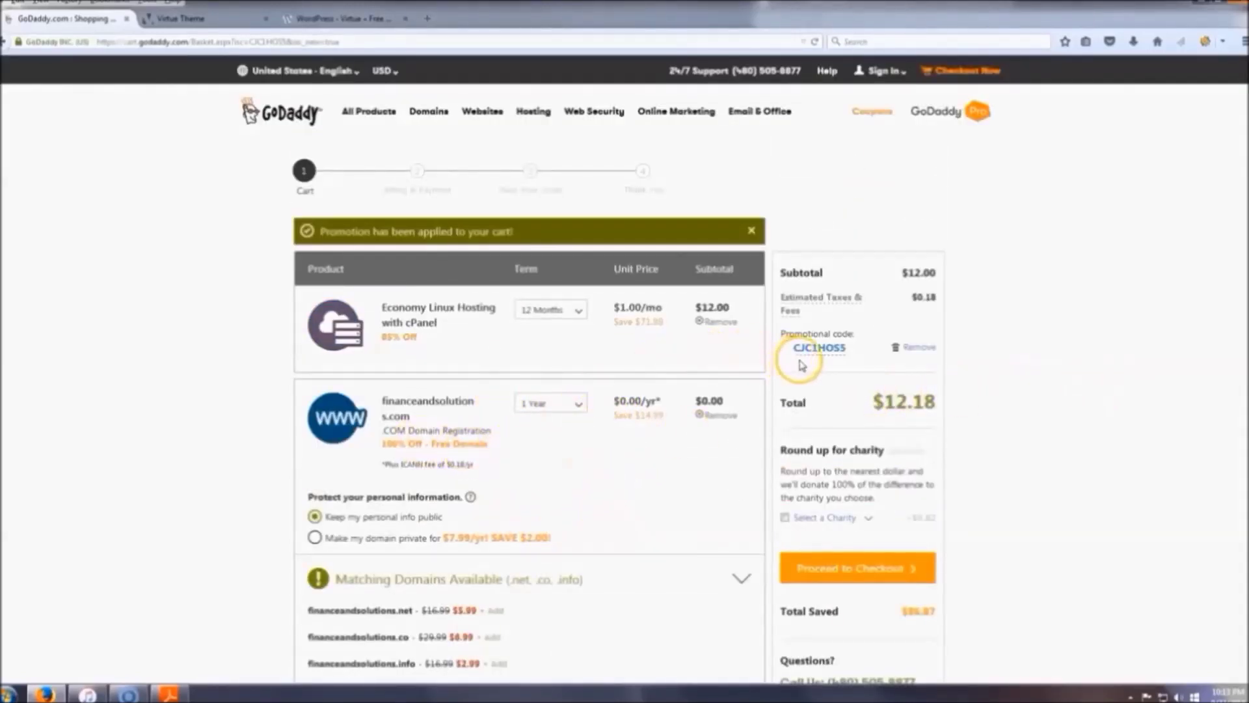
left_click(919, 349)
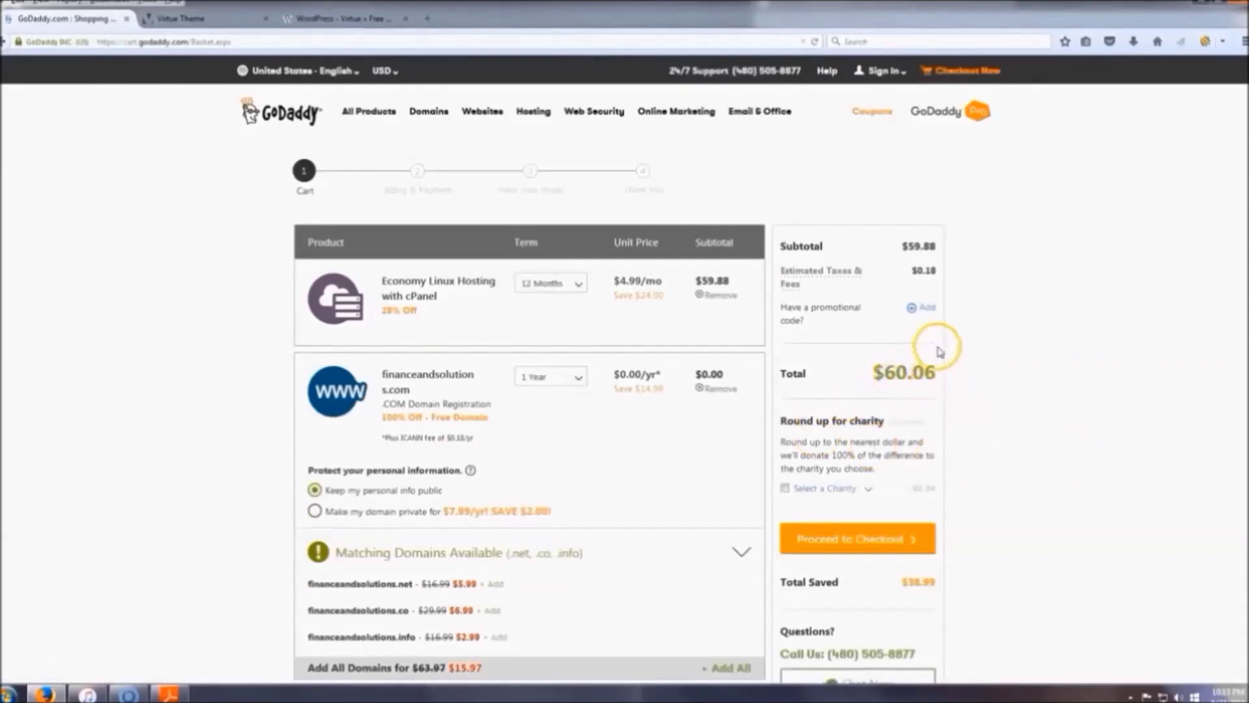
left_click(926, 309)
right_click(831, 339)
left_click(859, 397)
left_click(857, 353)
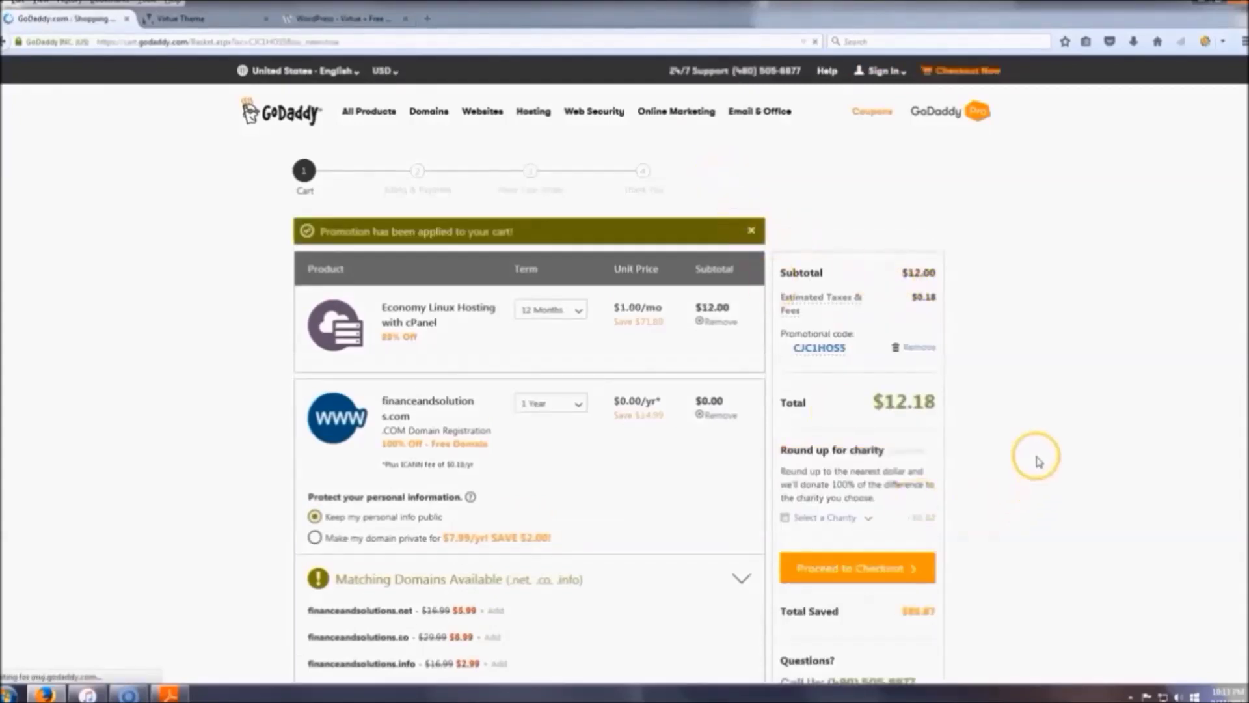
Step: Proceed to checkout as a new customer and go through the billing, account and payment sections of the form
scroll(1037, 455, "down", 1)
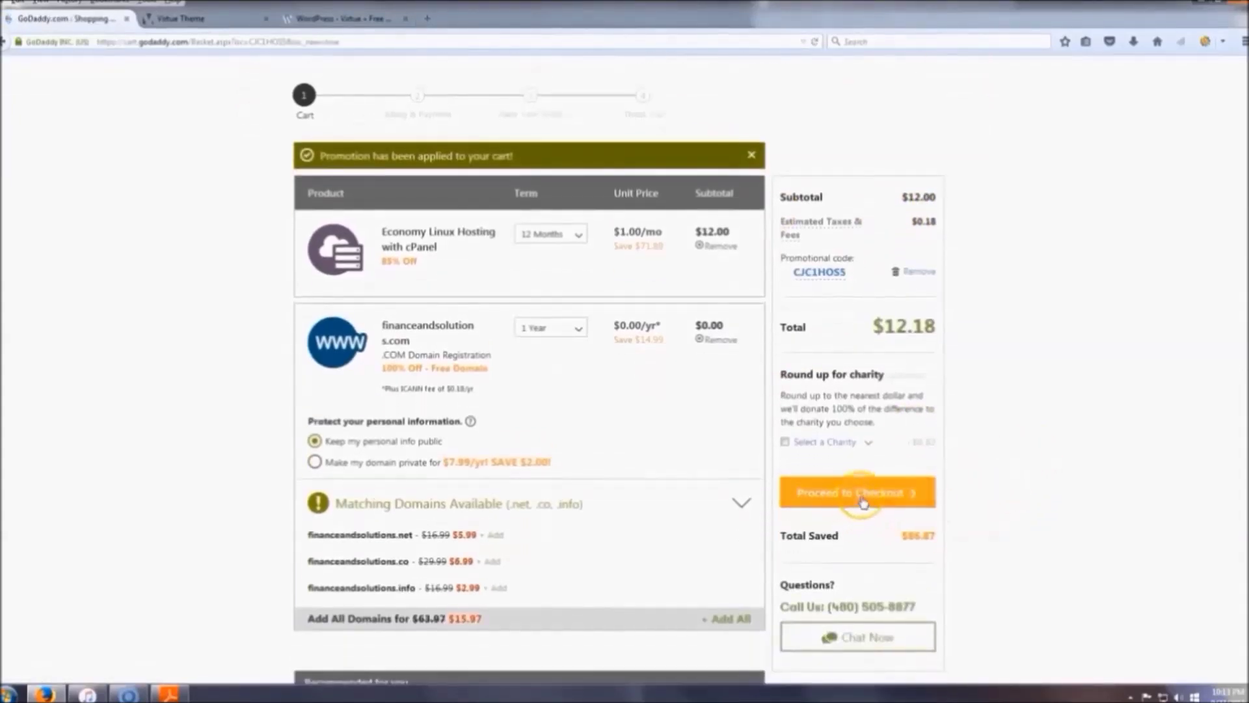
left_click(863, 499)
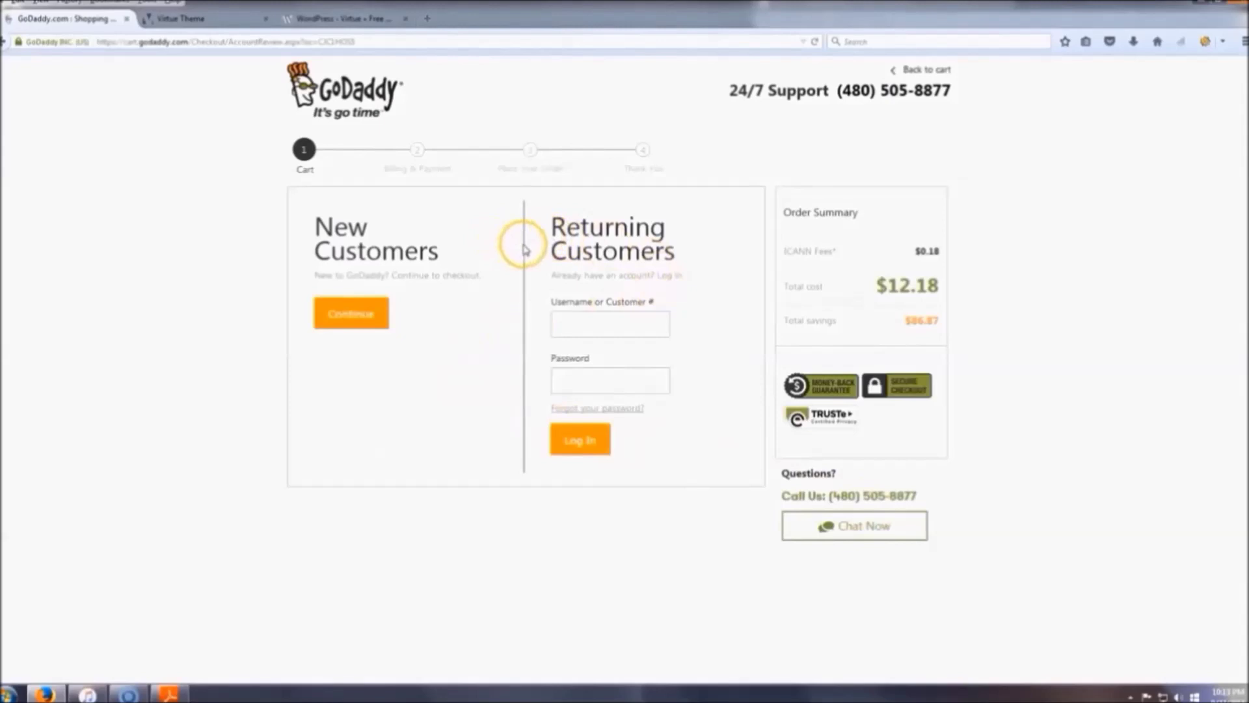
left_click(362, 314)
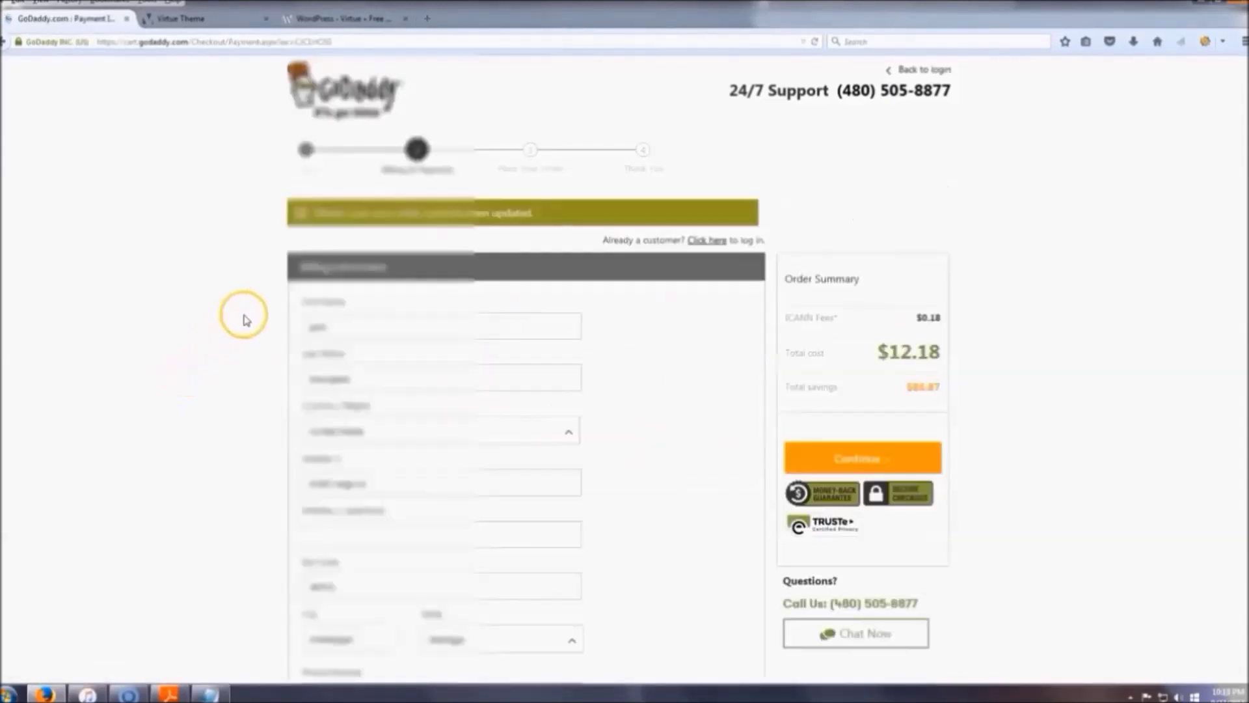
scroll(266, 300, "down", 8)
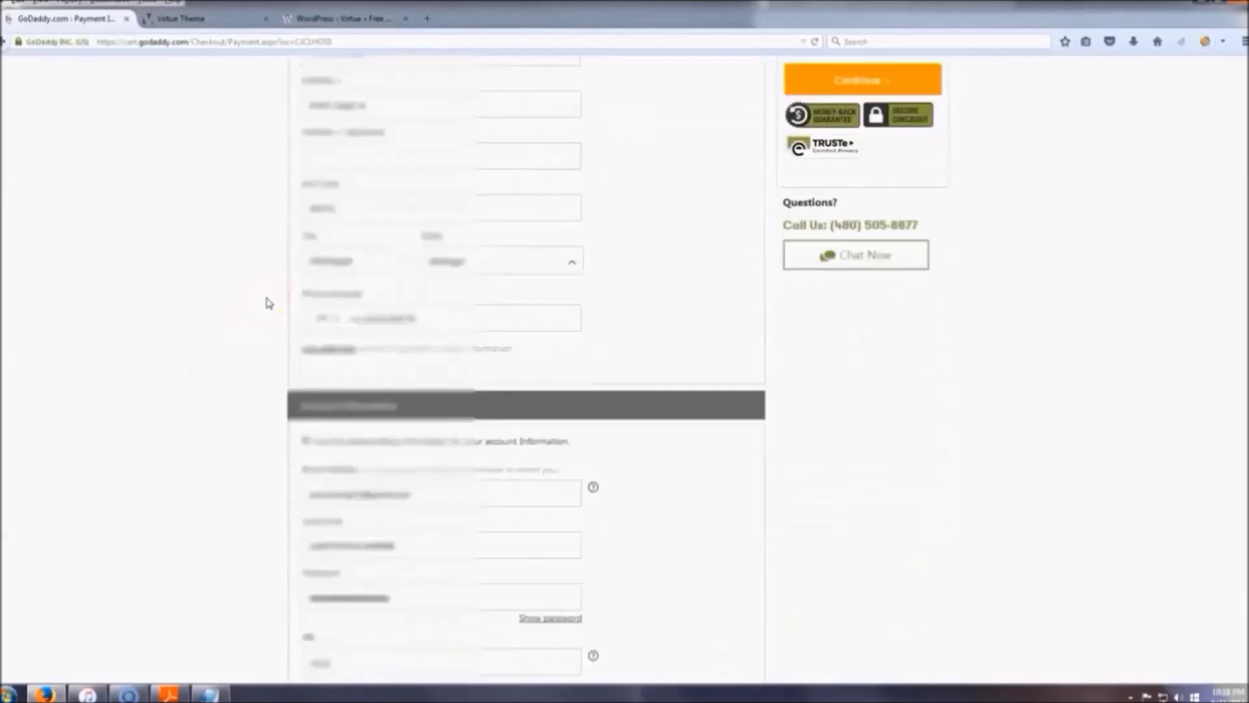
scroll(272, 300, "down", 4)
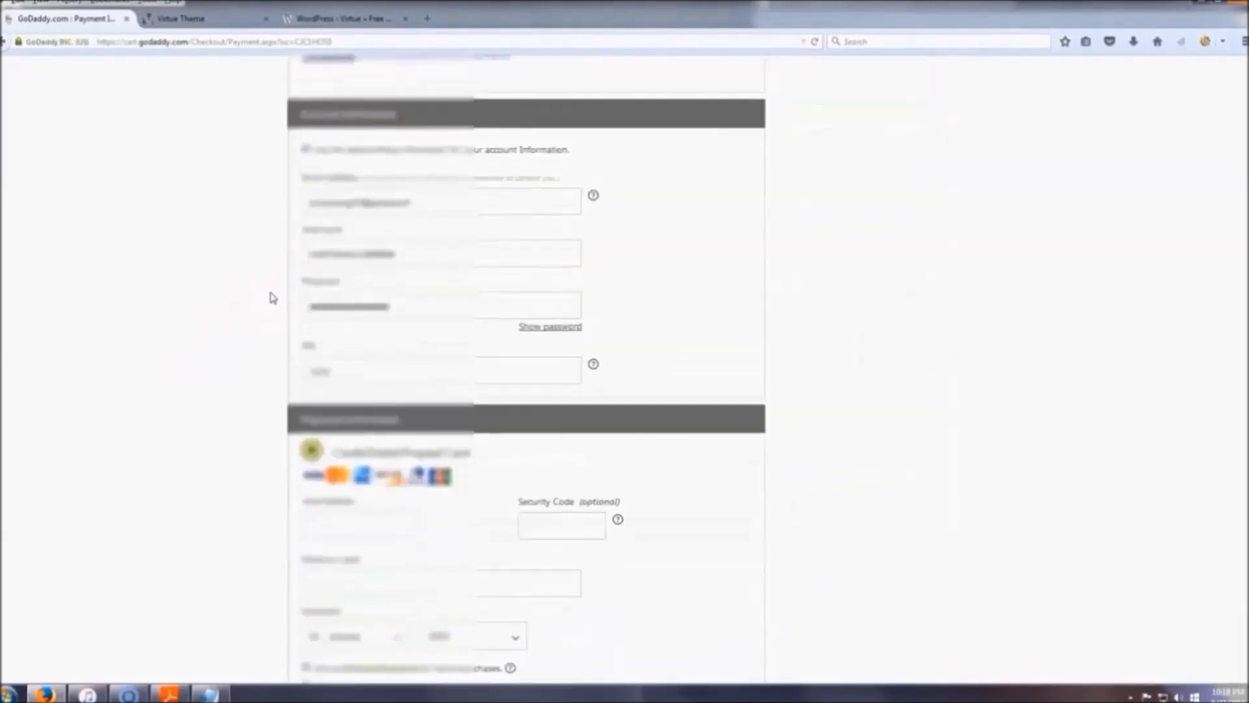
scroll(273, 298, "down", 1)
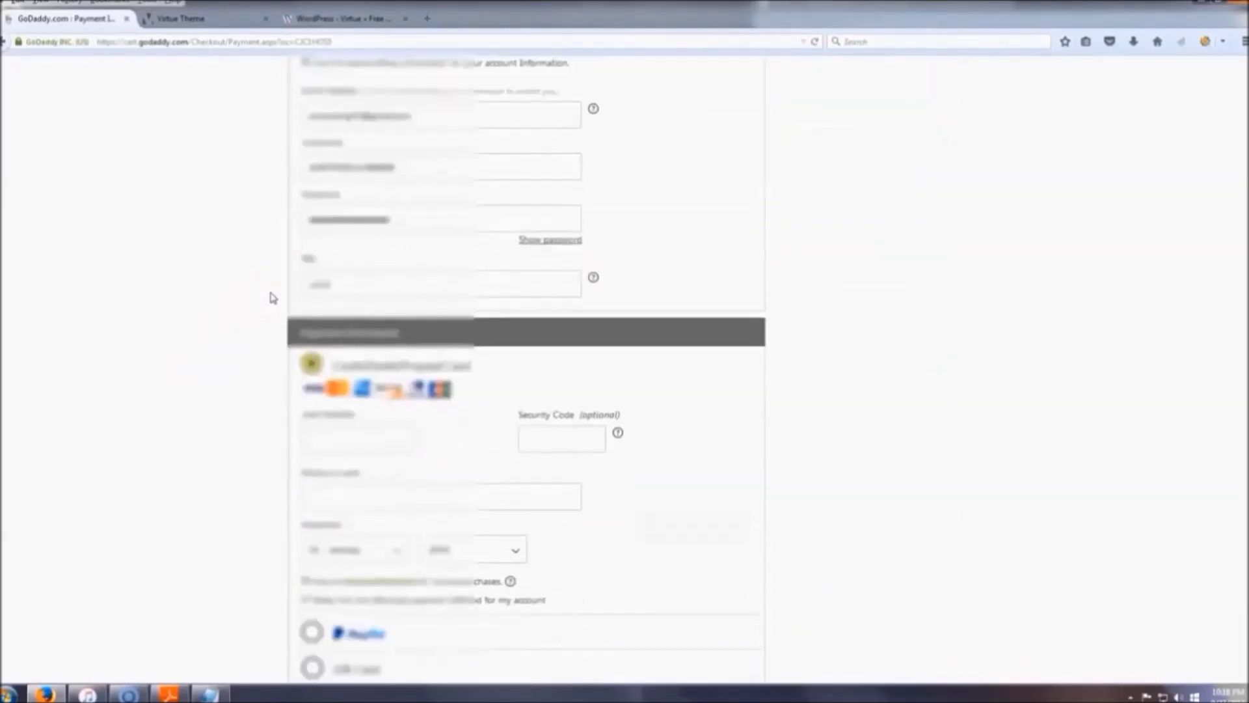
scroll(273, 298, "up", 1)
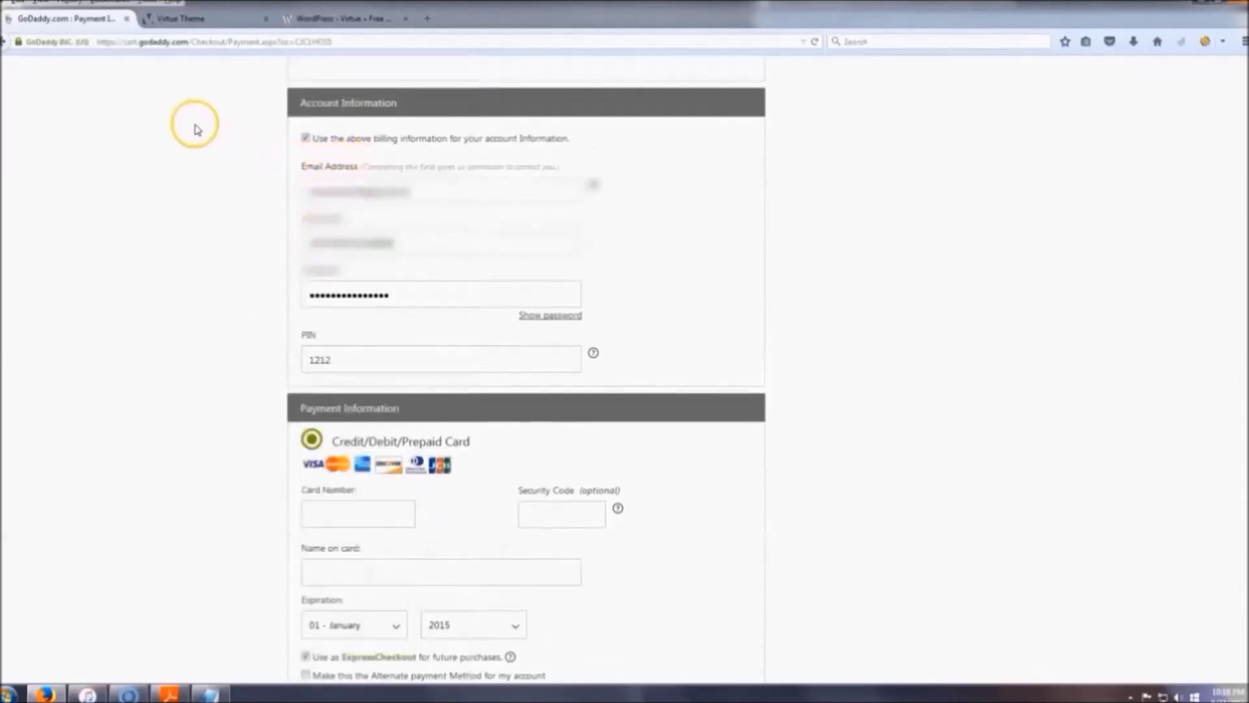
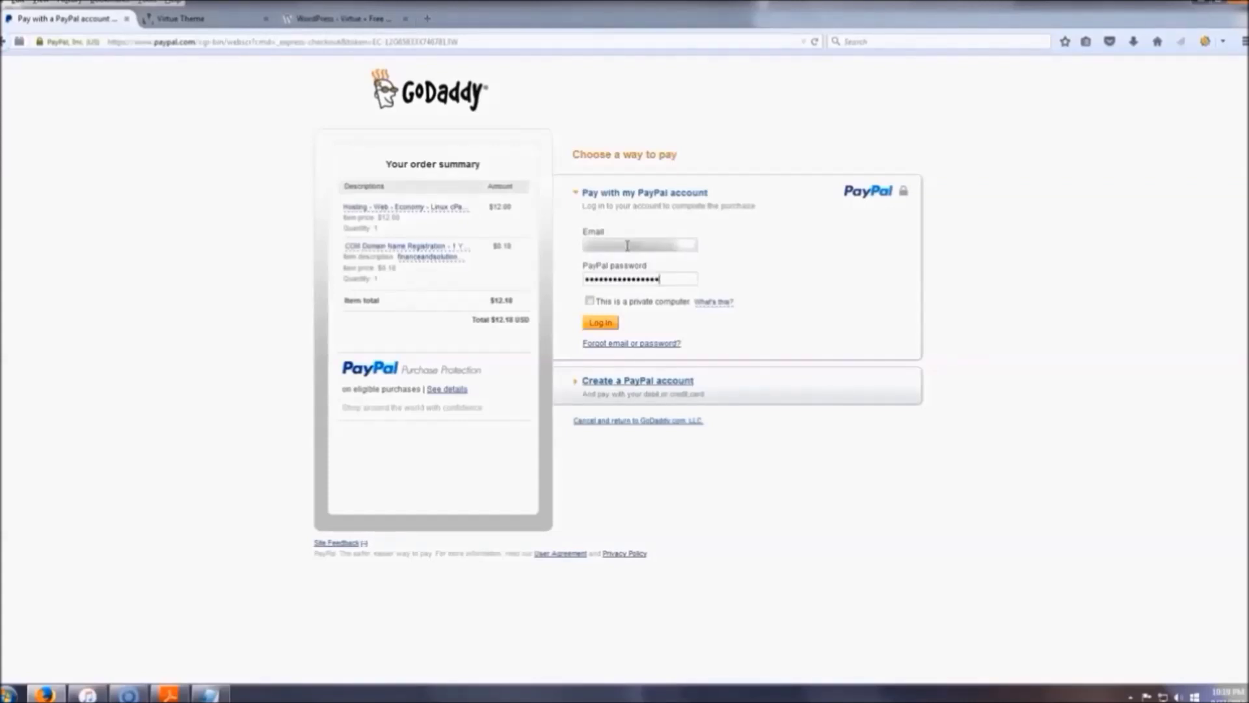
Step: Log in to PayPal with the account e-mail and PayPal password, approve the payment and place the GoDaddy order
key("Return")
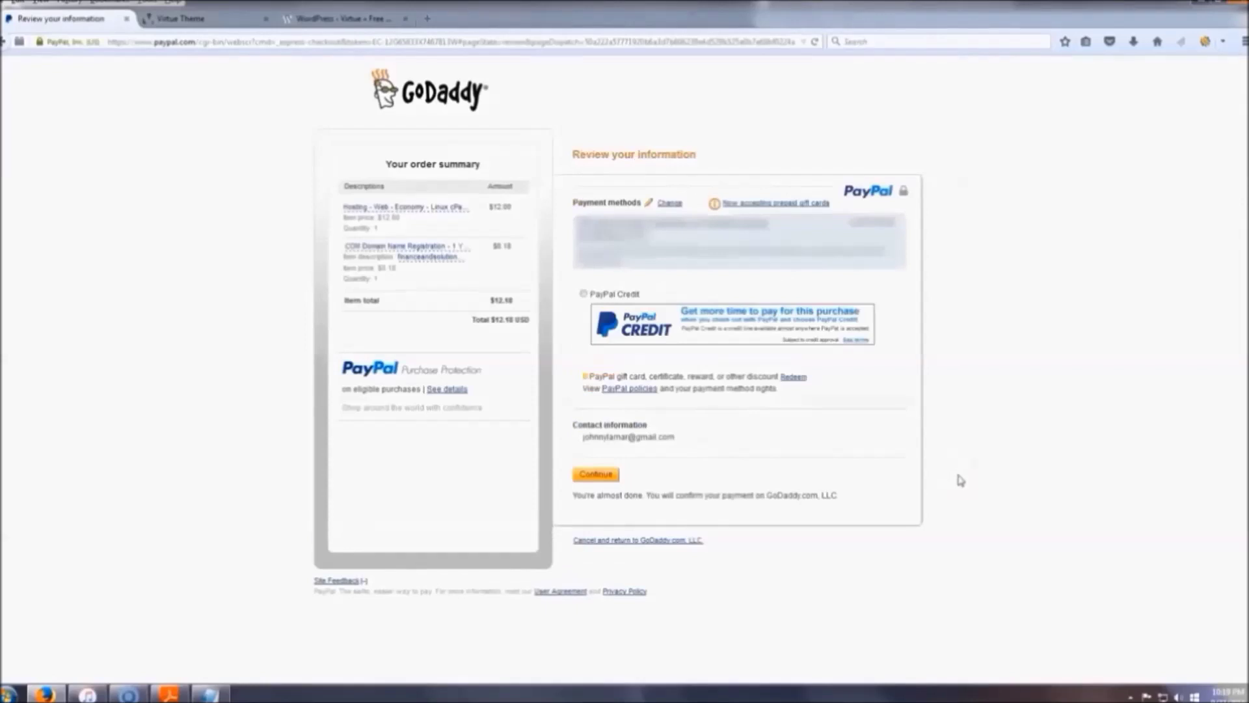
left_click(595, 473)
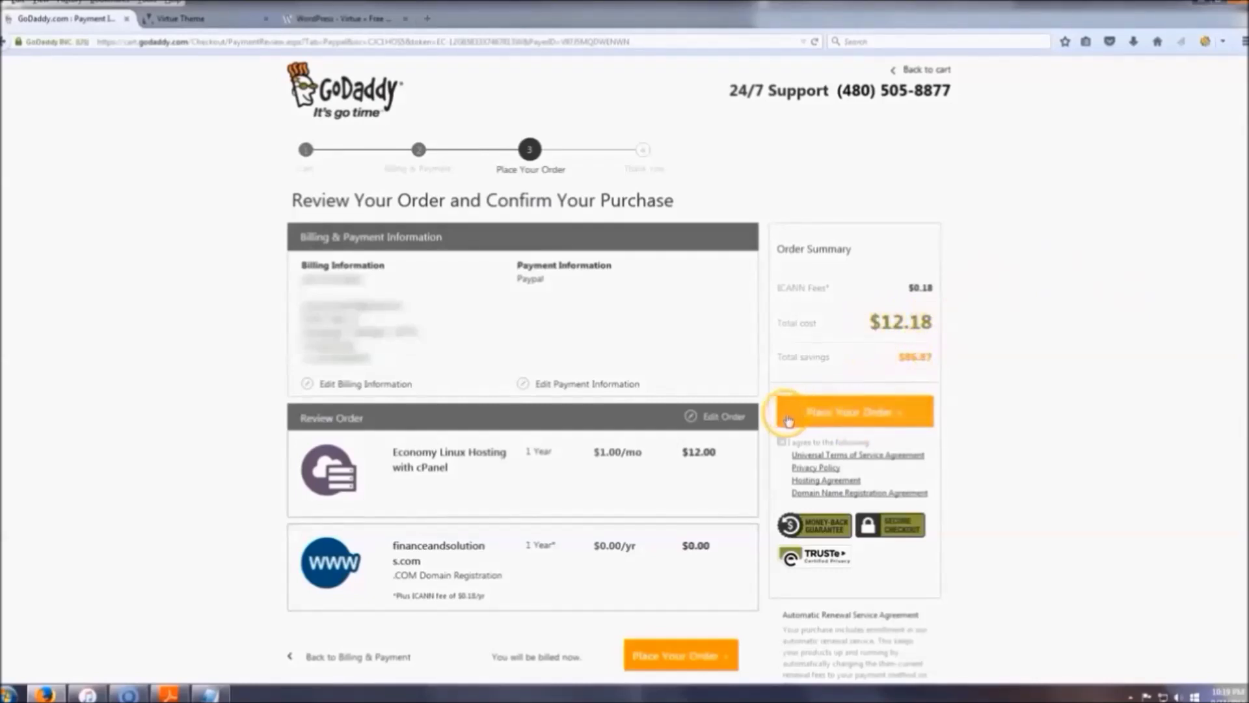
left_click(880, 418)
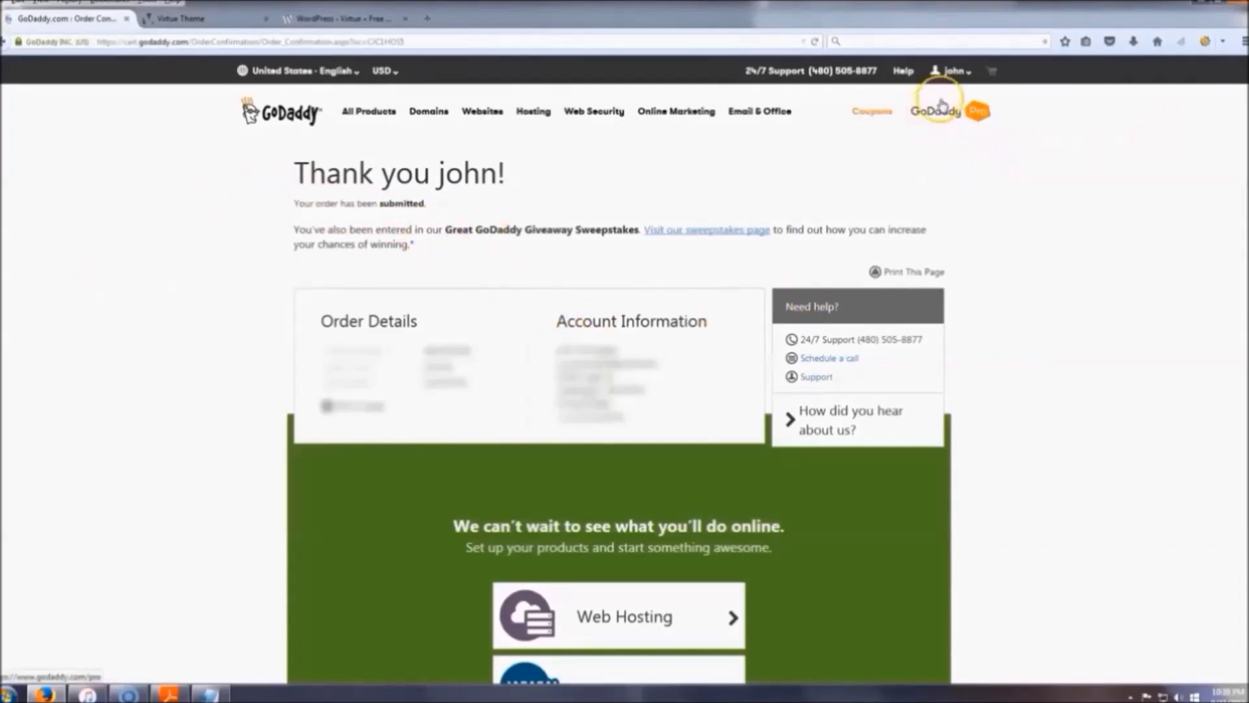
Step: Open the domain management page from the account's quick links
left_click(972, 72)
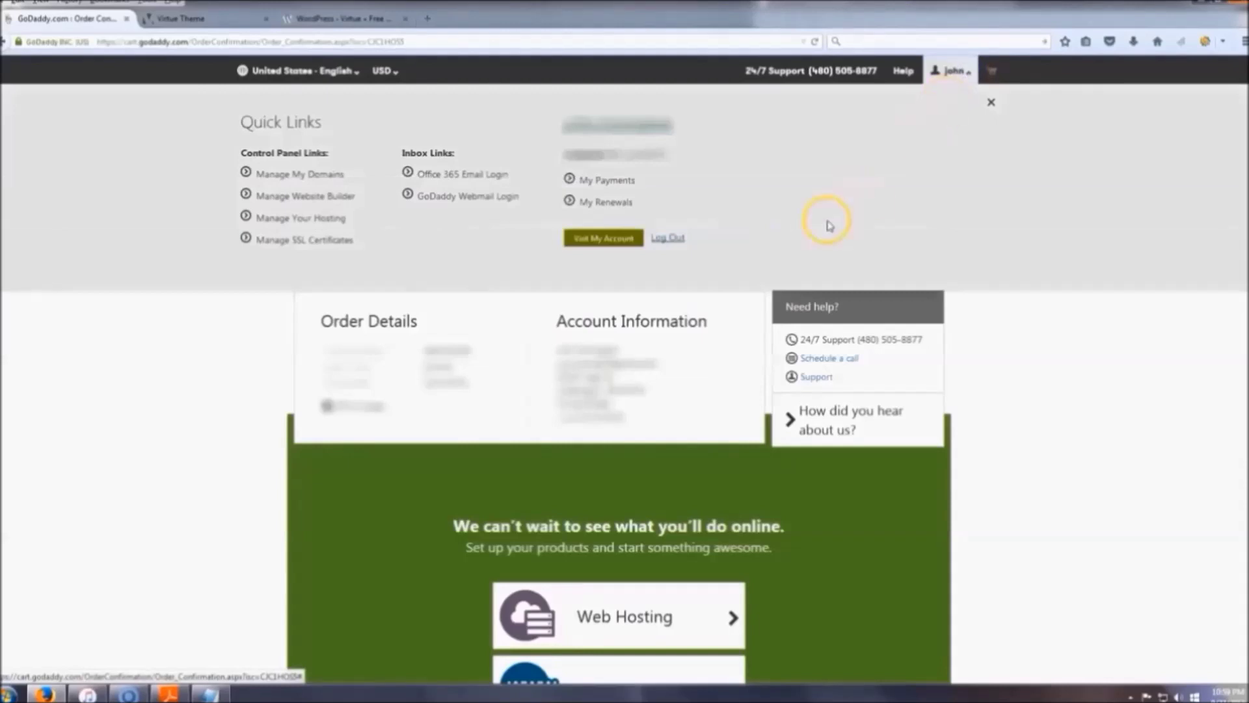
left_click(291, 174)
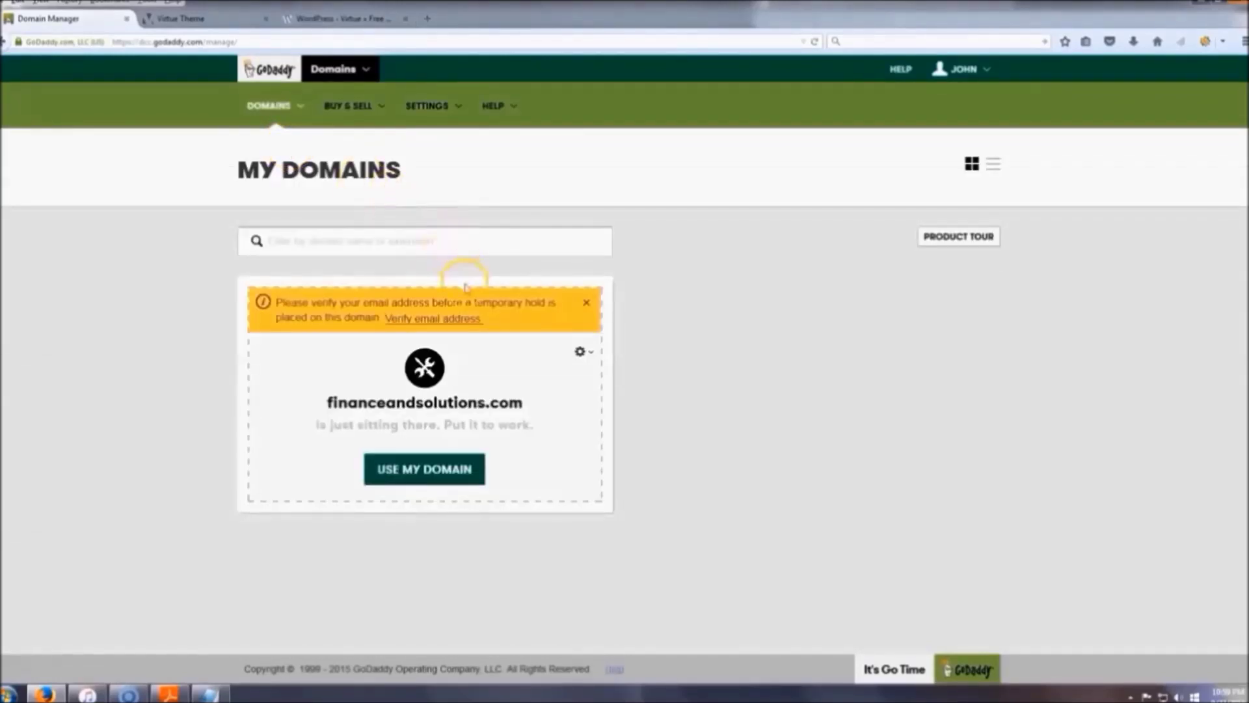
Step: Request the verification e-mail for financeandsolutions.com and verify the address from GoDaddy's message in Gmail
left_click(447, 320)
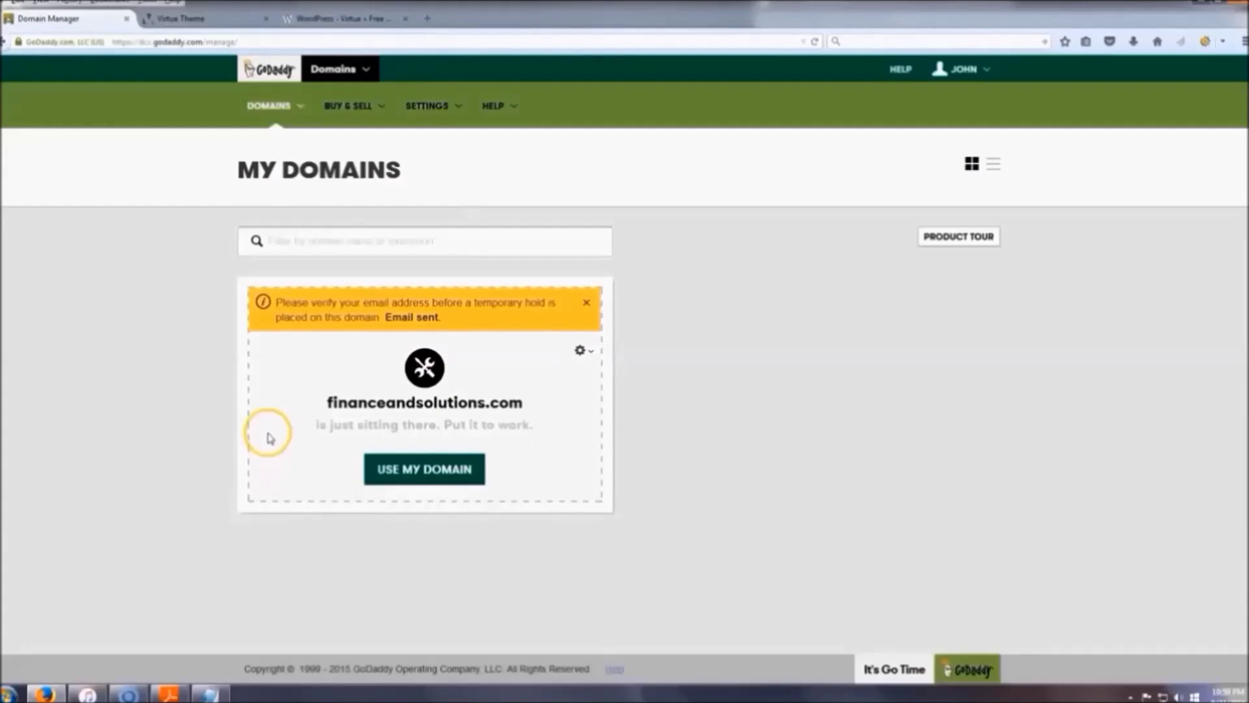
left_click(428, 18)
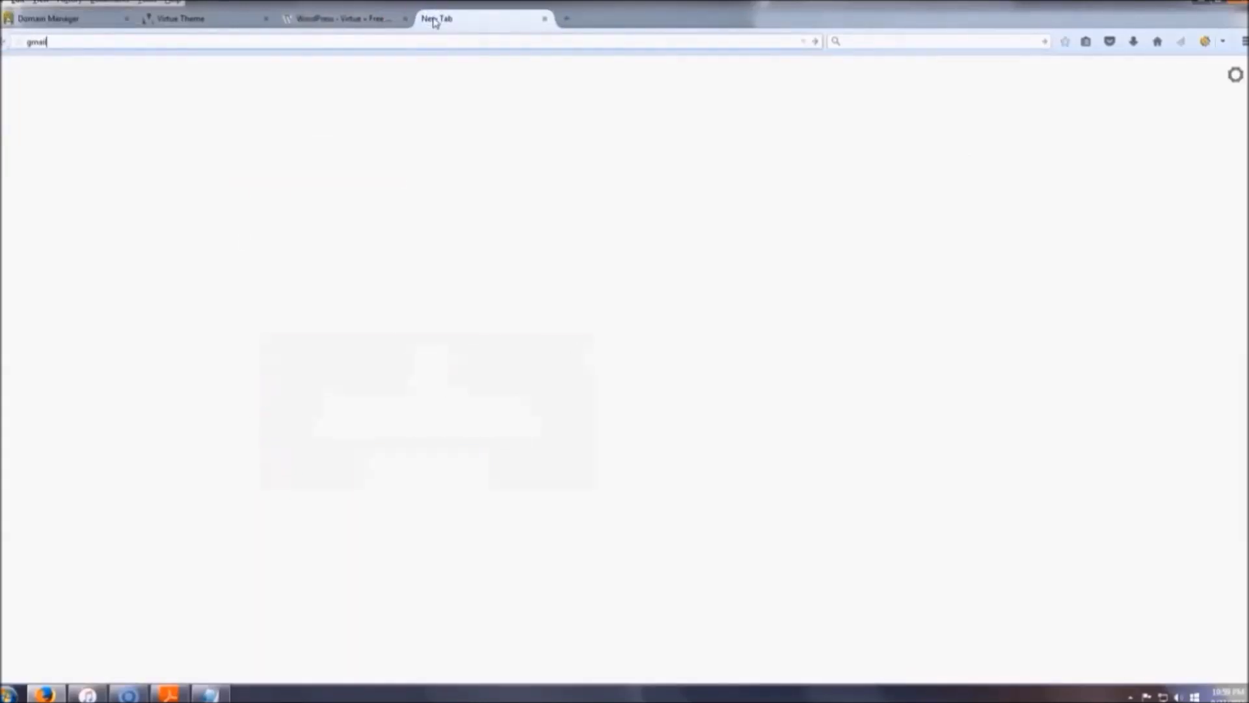
key("Return")
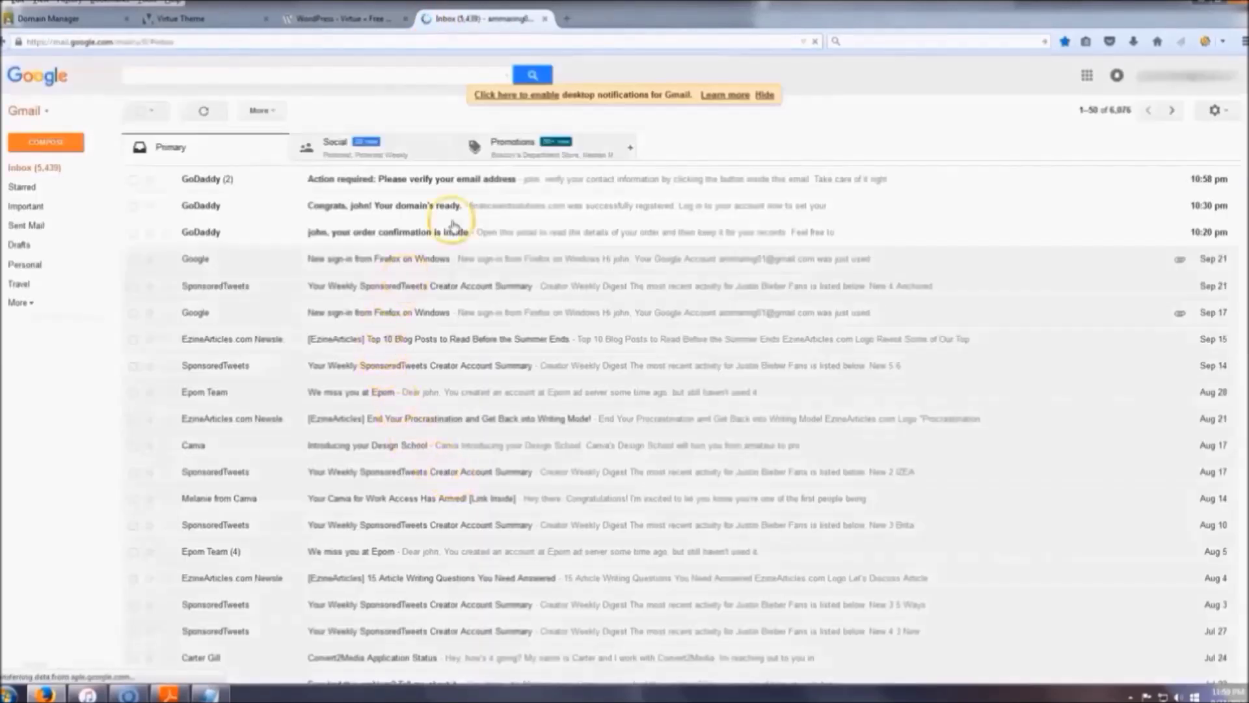
left_click(399, 184)
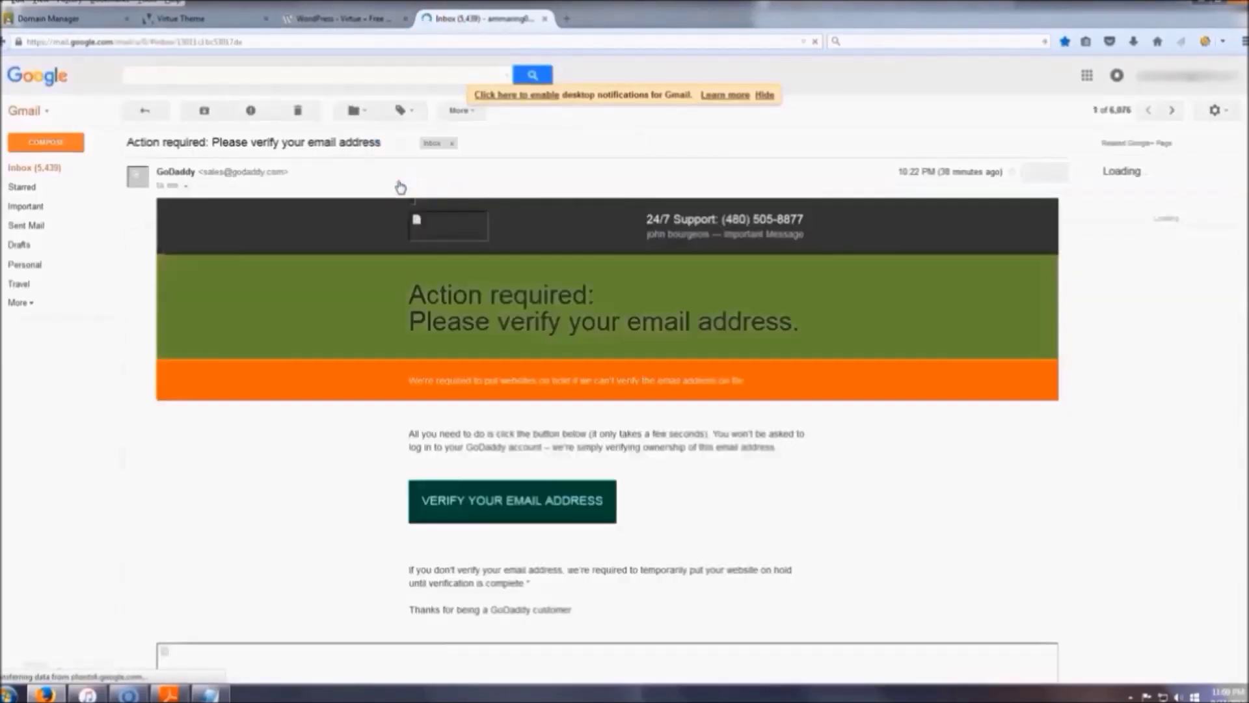
left_click(530, 502)
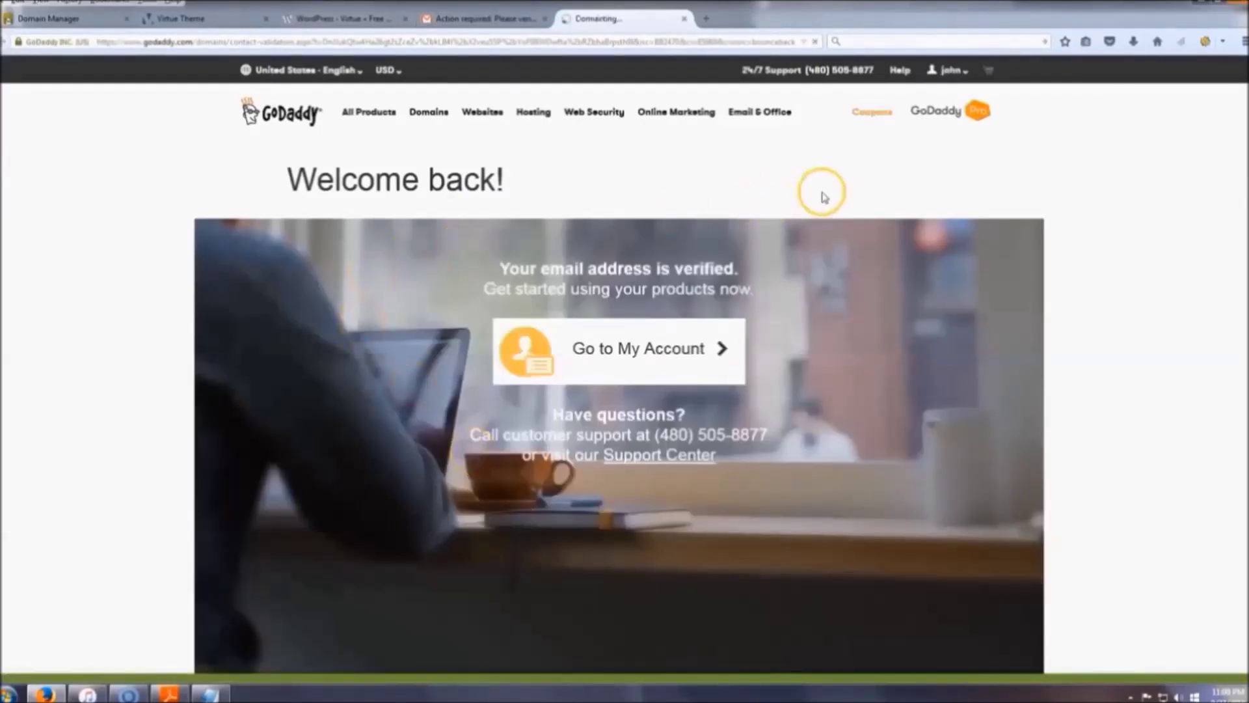
Step: Go to the GoDaddy account page and decline the profile survey
left_click(626, 350)
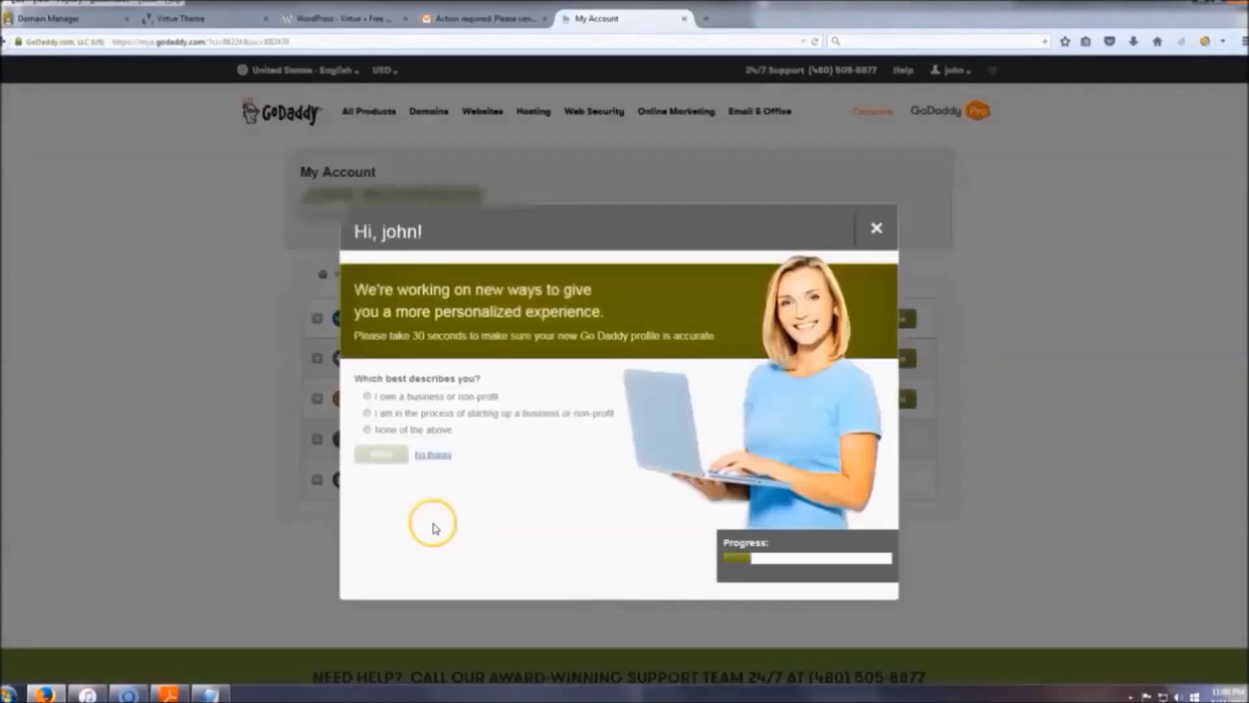
left_click(432, 454)
right_click(491, 345)
left_click(972, 287)
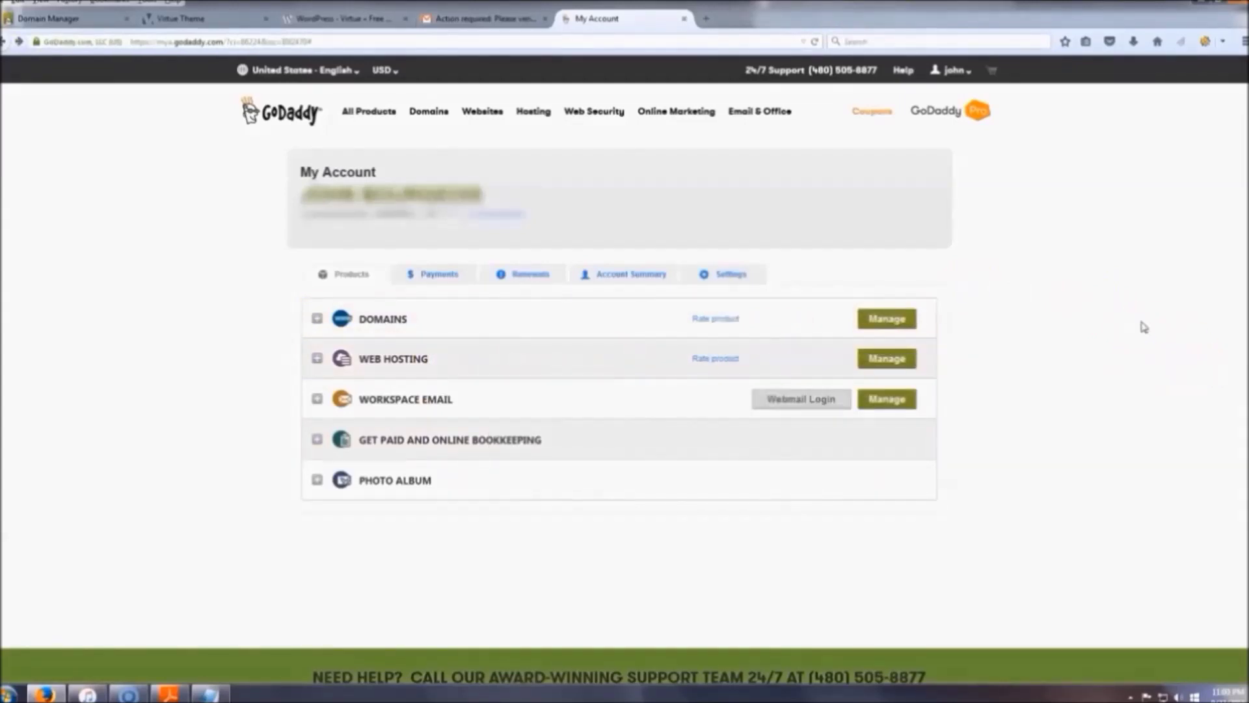
Step: Set up the new cPanel hosting account for financeandsolutions.com with a new cPanel username and password
left_click(888, 359)
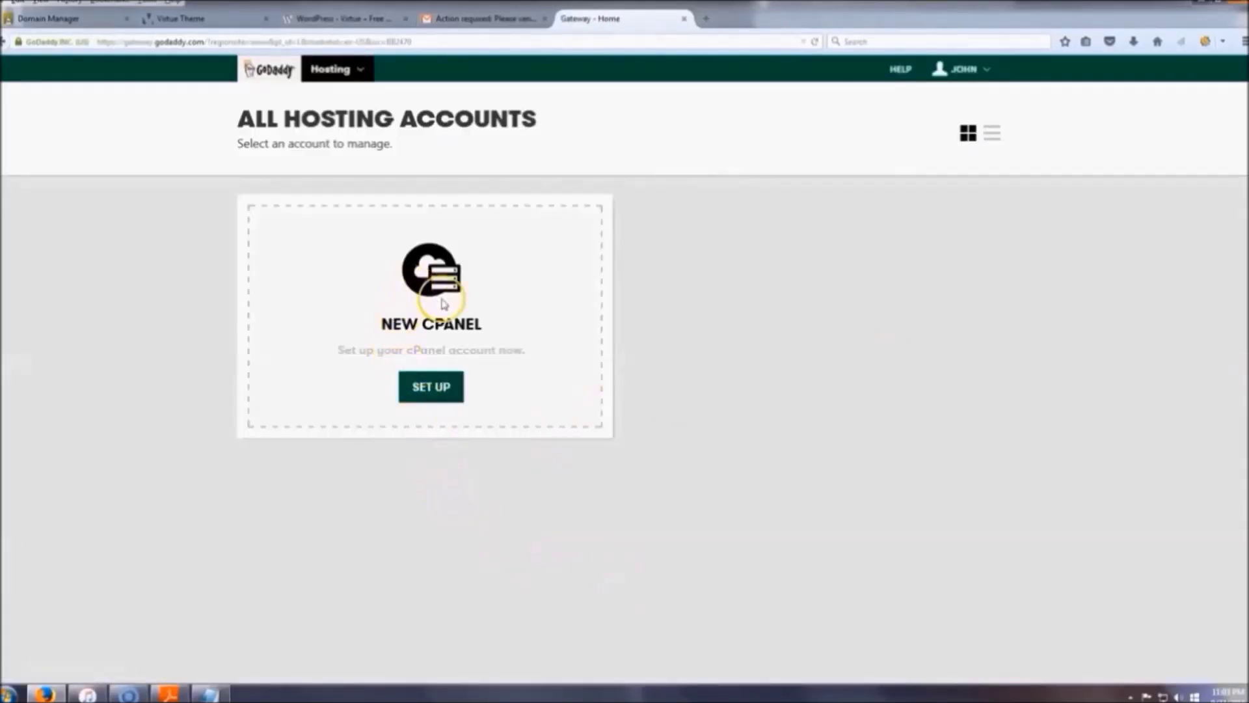
left_click(440, 389)
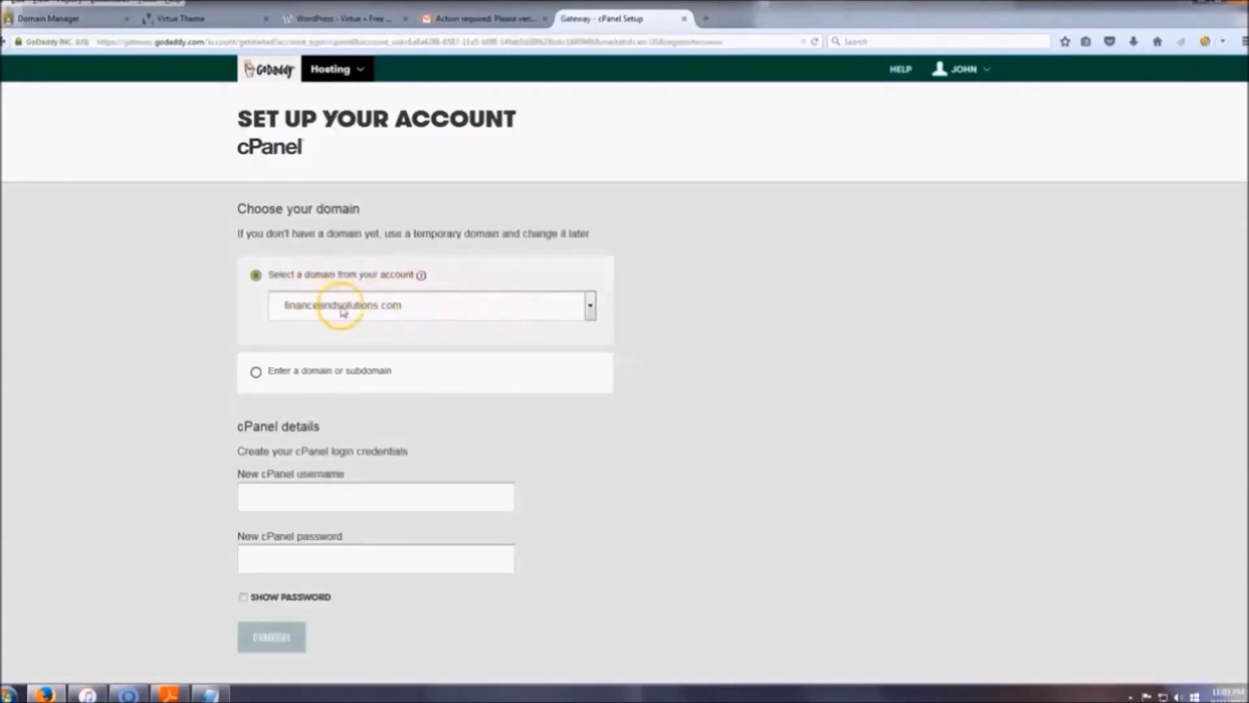
scroll(234, 290, "down", 2)
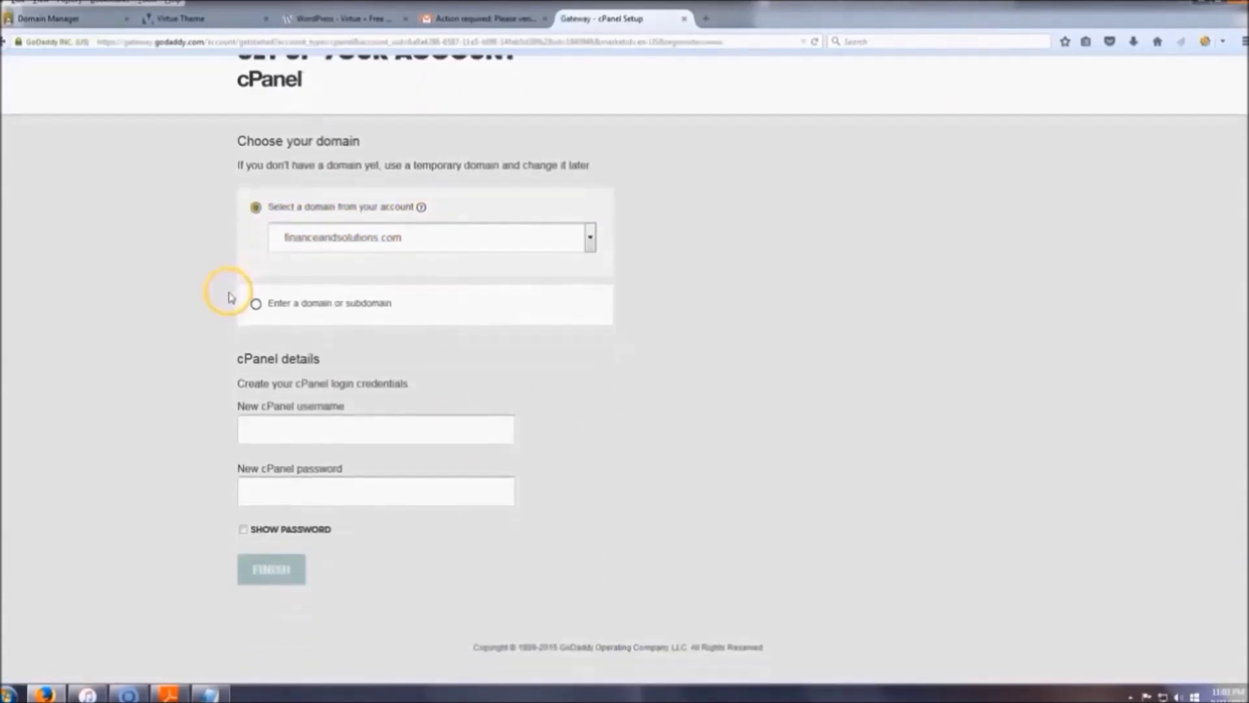
left_click(307, 434)
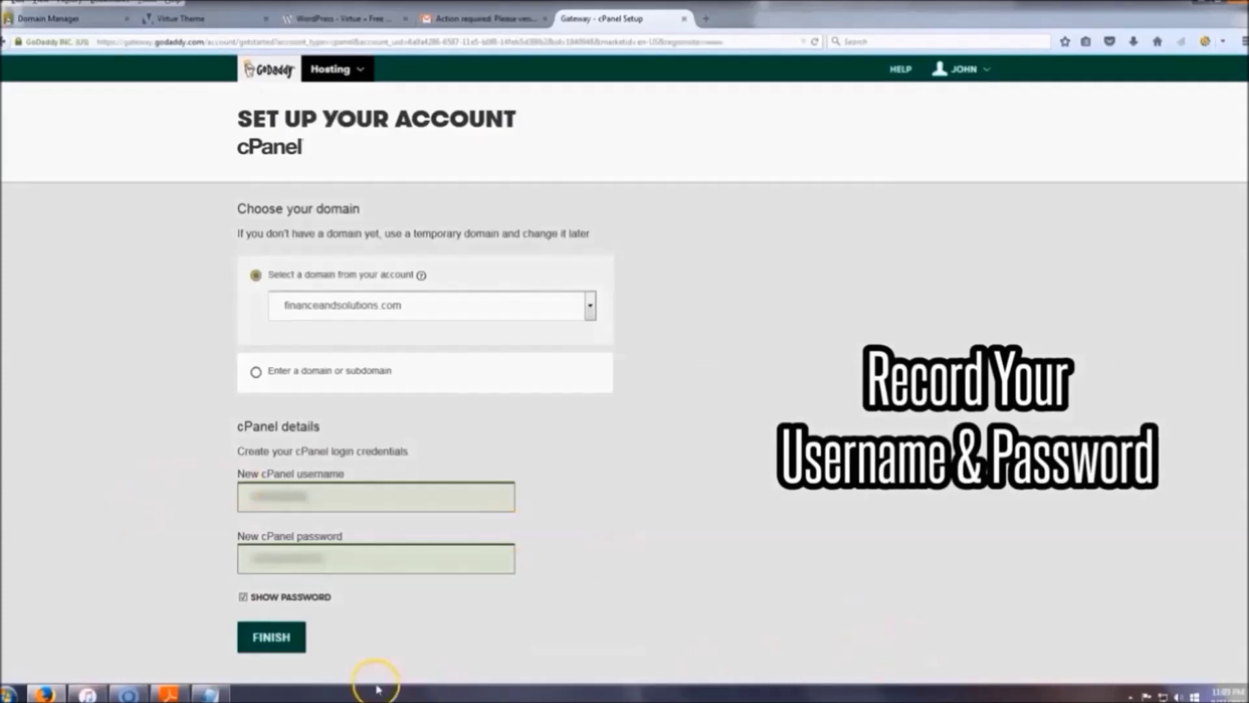
left_click(278, 638)
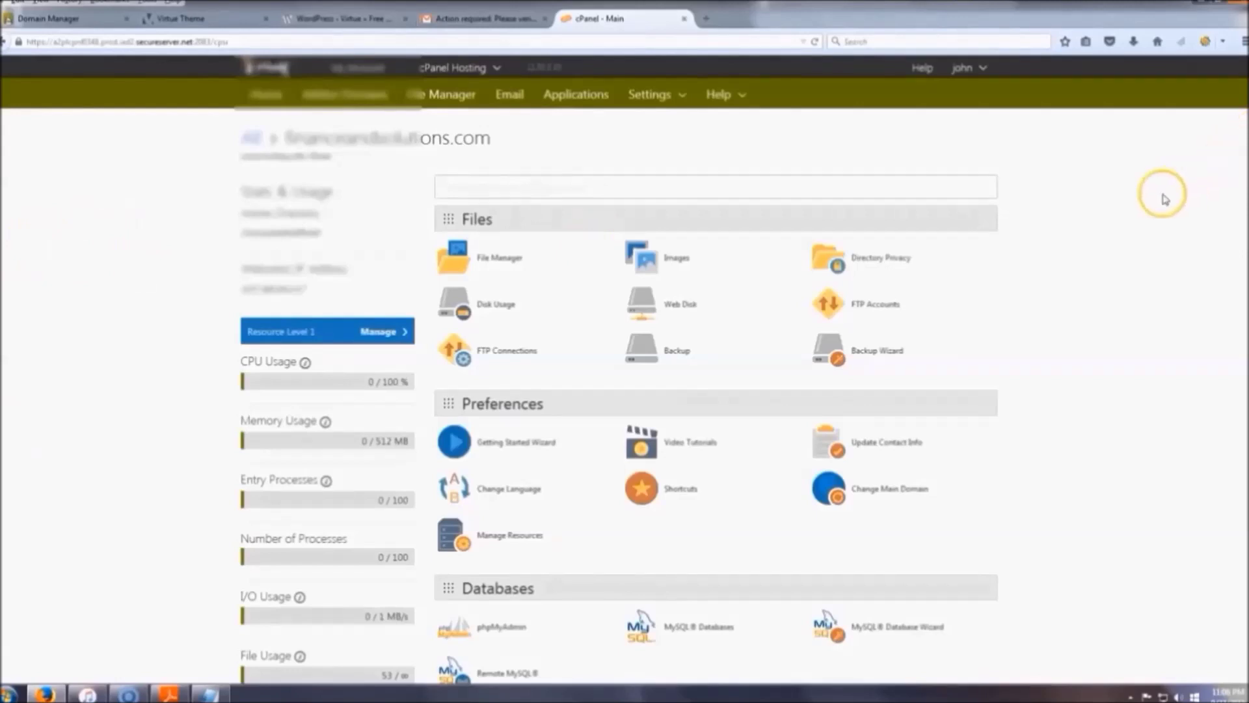
Step: Open WordPress from cPanel's web applications and start its installation wizard
scroll(1098, 218, "down", 5)
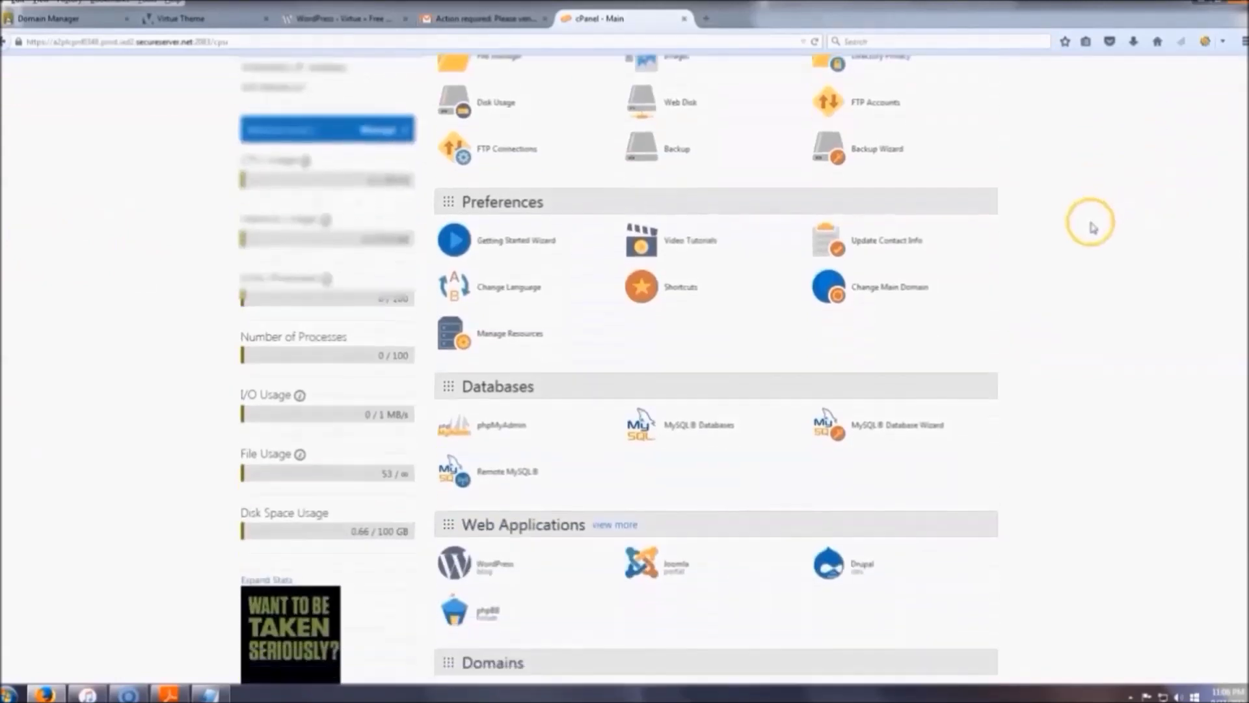
scroll(1093, 228, "down", 1)
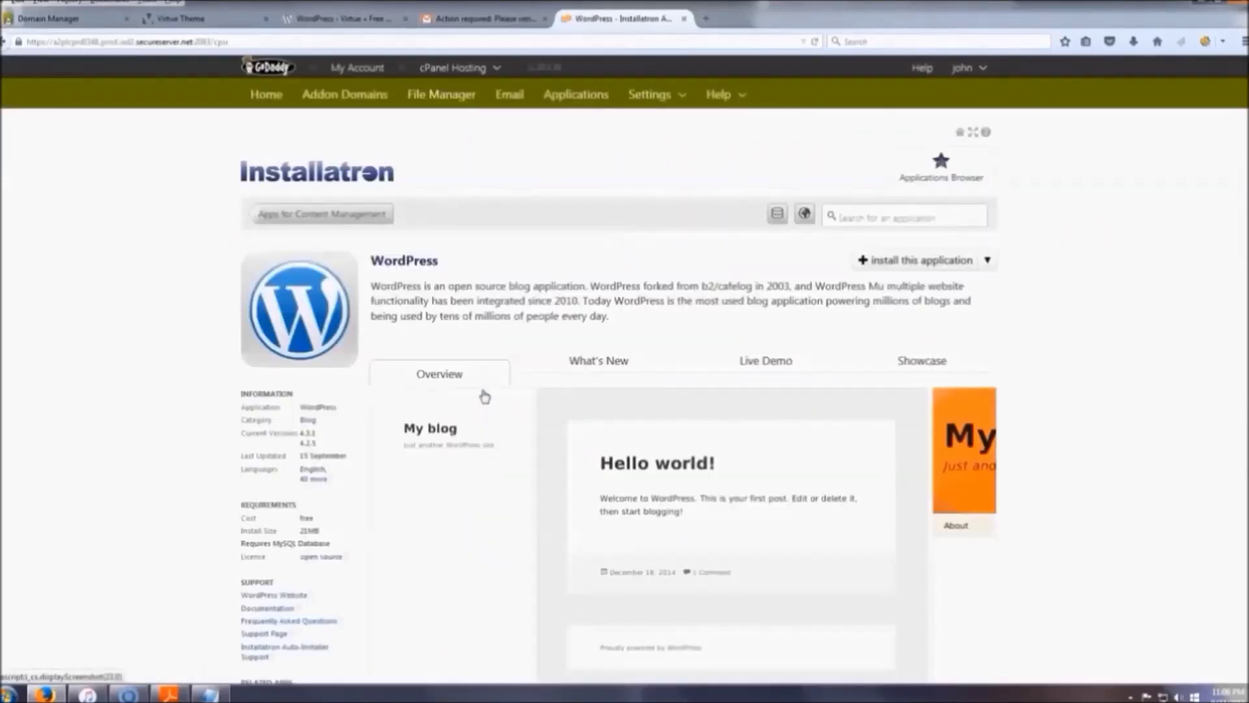
left_click(909, 264)
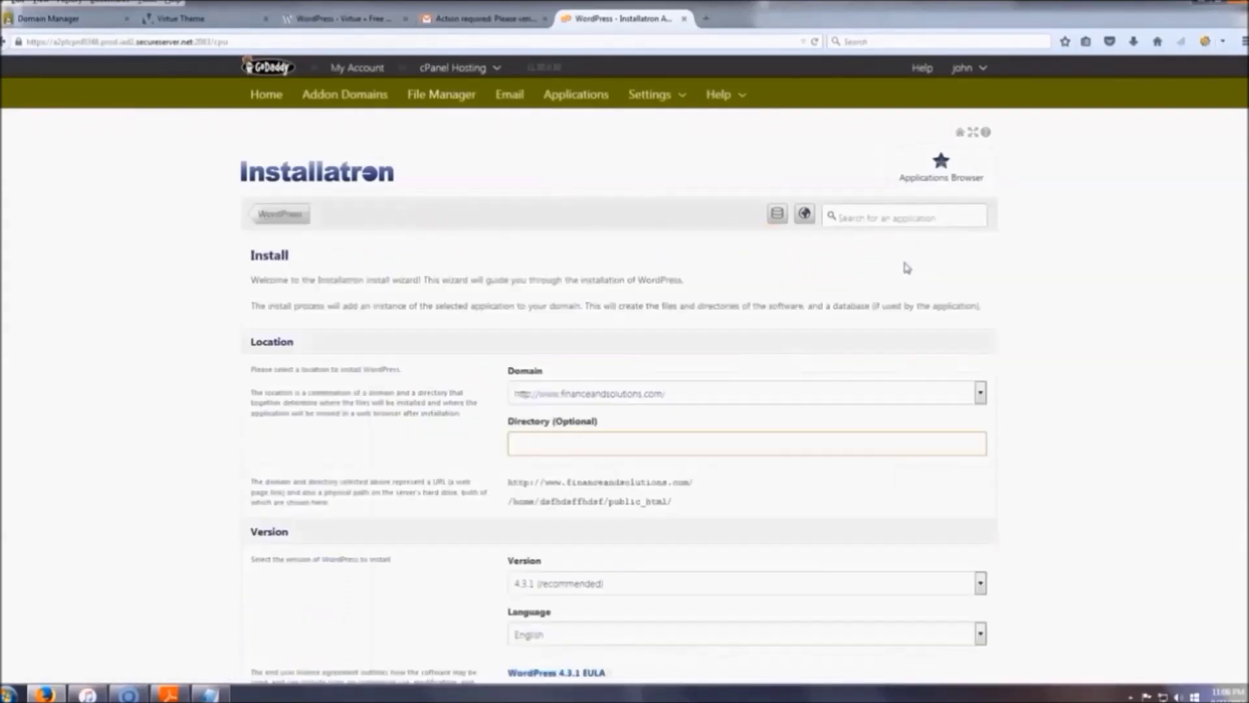
Step: Review the WordPress install location, checking the domain, the optional directory and the resulting site address
scroll(619, 288, "down", 3)
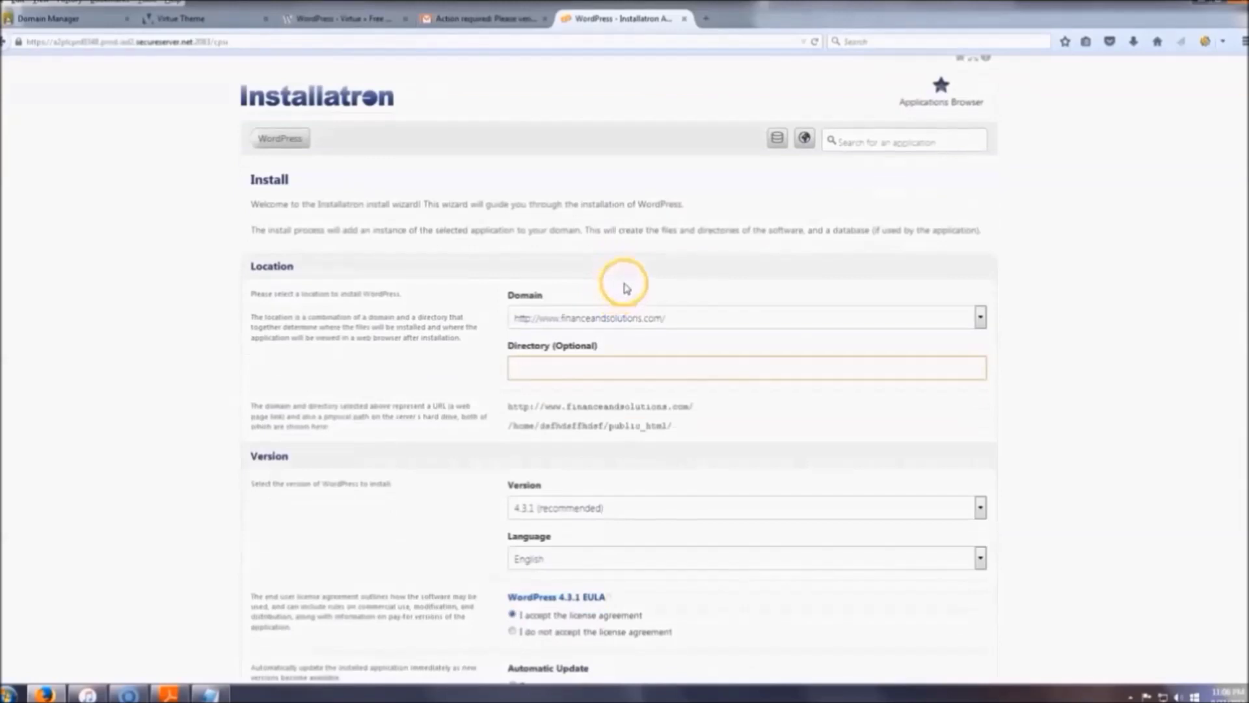
scroll(1124, 313, "down", 2)
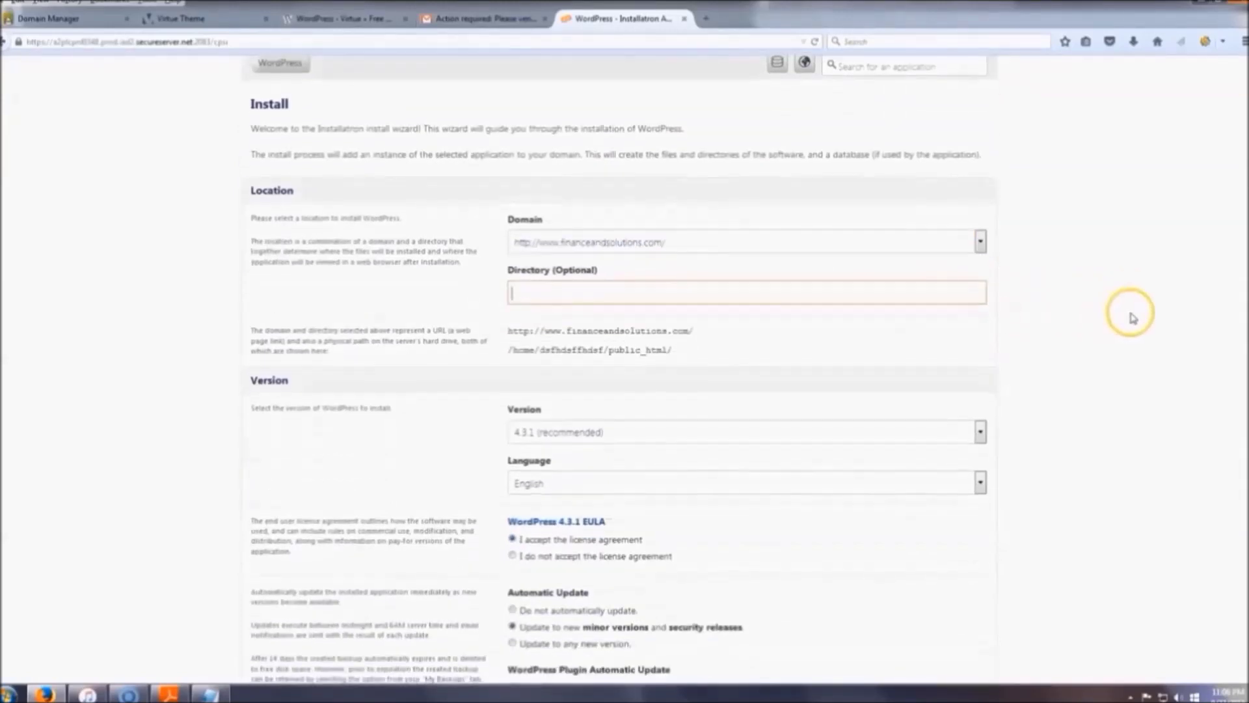
scroll(540, 351, "up", 3)
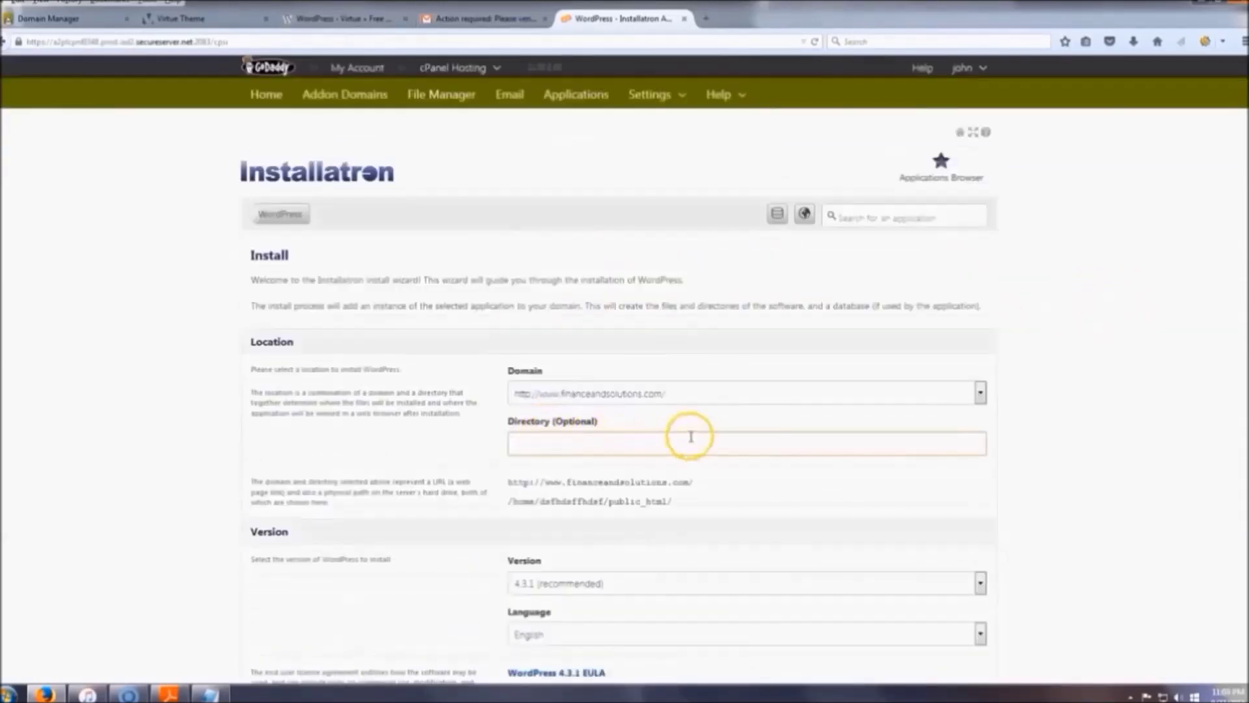
left_click_drag(508, 482, 701, 481)
left_click(728, 486)
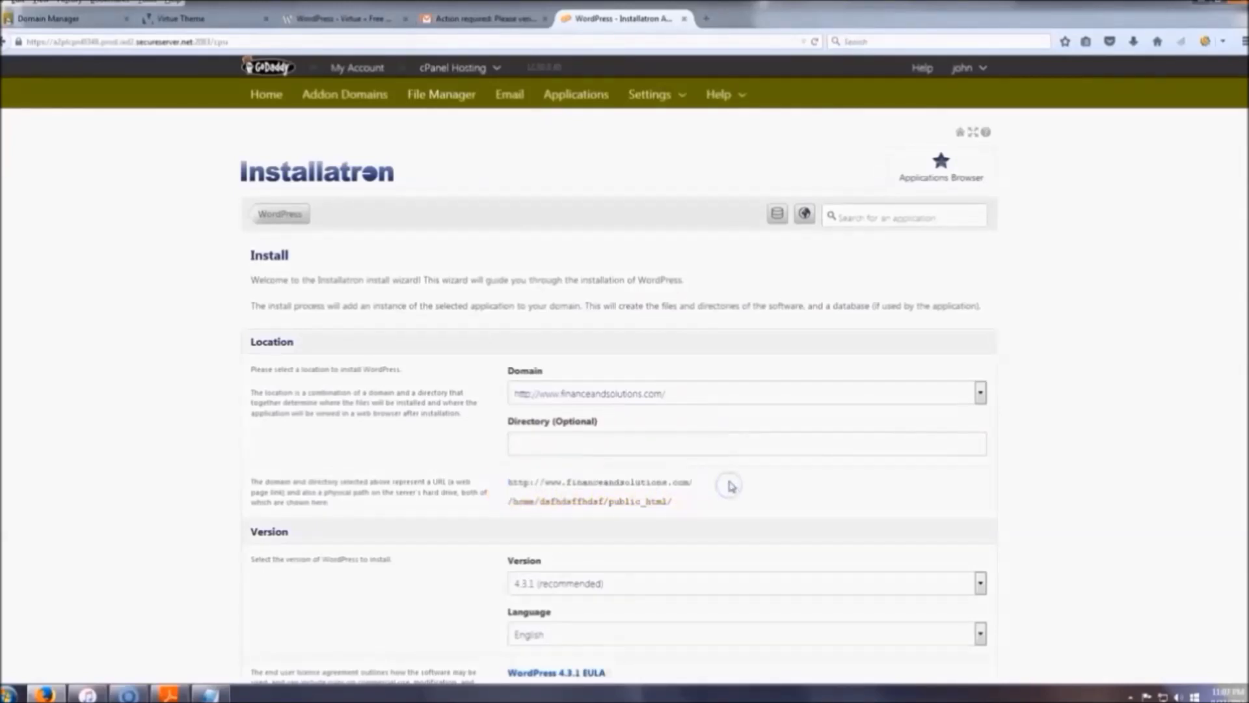
Step: Check the version, update, administrator and advanced settings and install WordPress
scroll(491, 446, "down", 5)
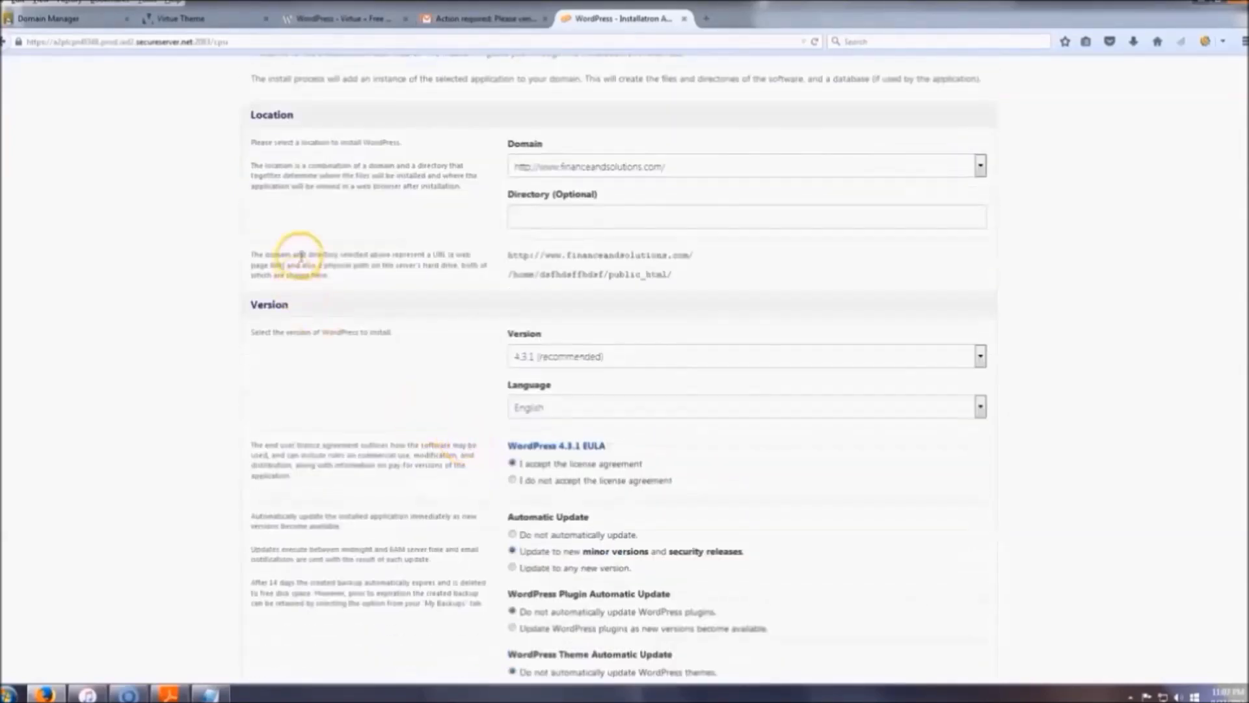
scroll(412, 256, "down", 4)
scroll(439, 228, "down", 3)
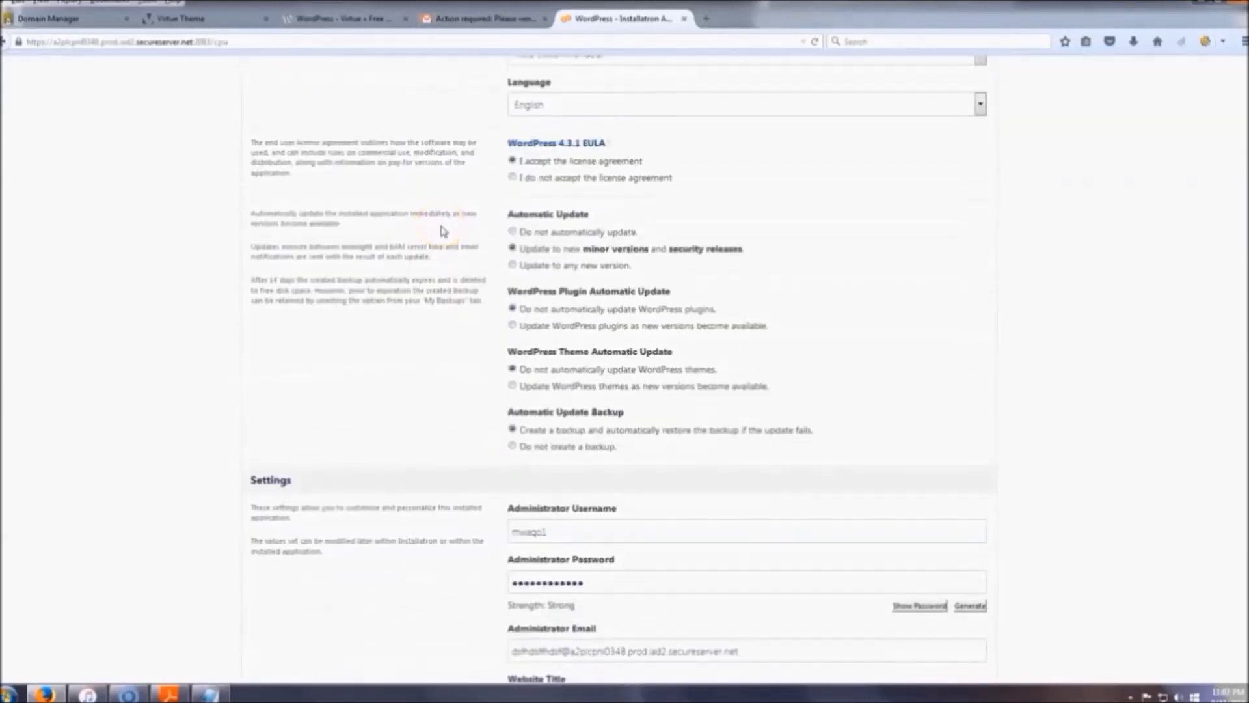
scroll(442, 230, "down", 3)
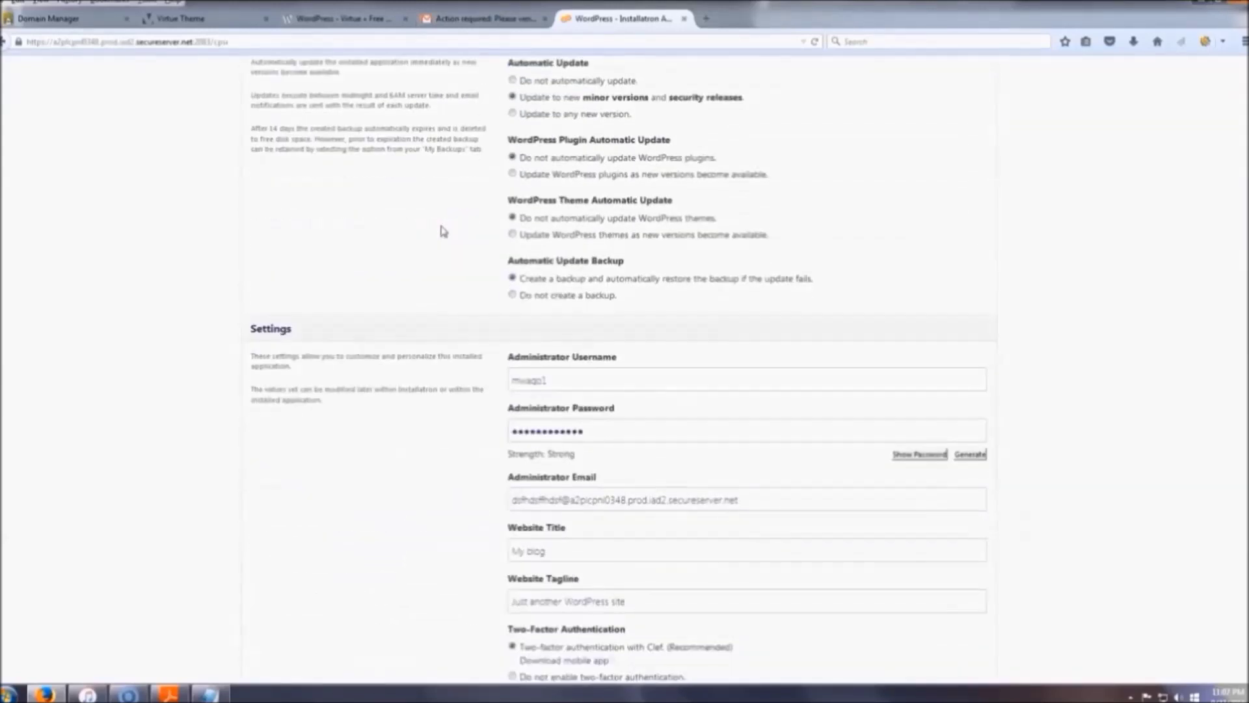
scroll(442, 232, "down", 5)
left_click(436, 235)
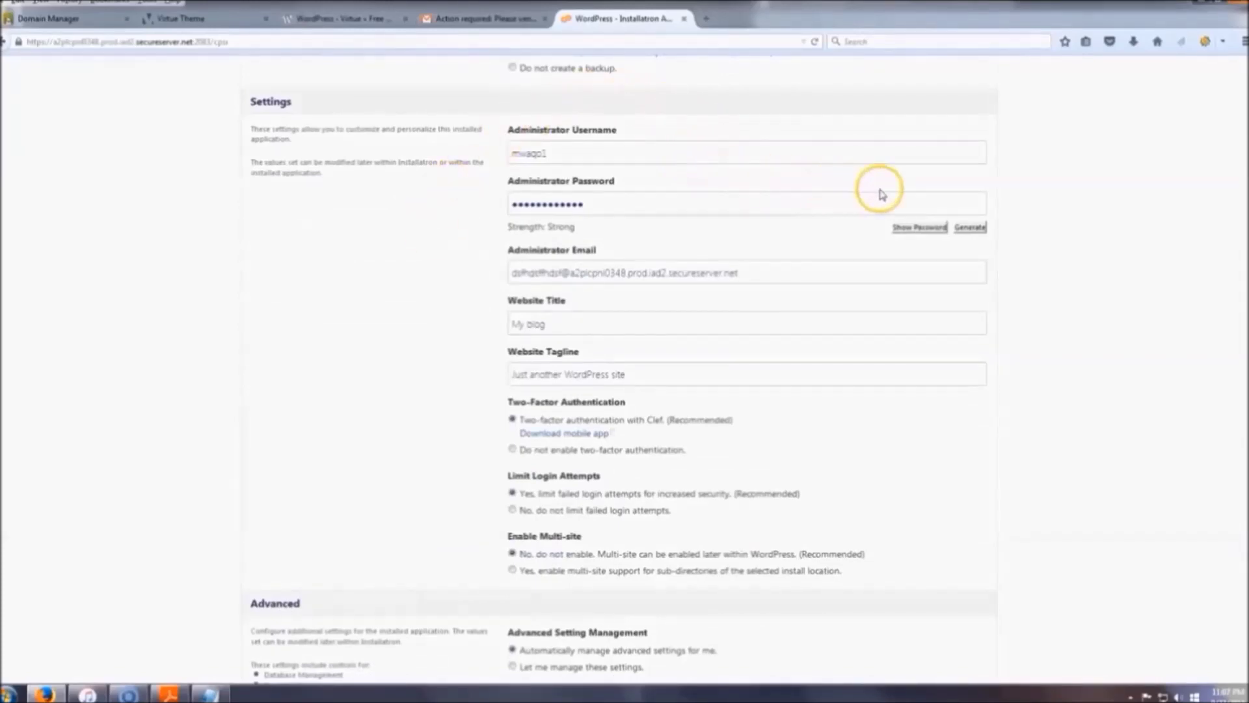
scroll(1015, 256, "down", 3)
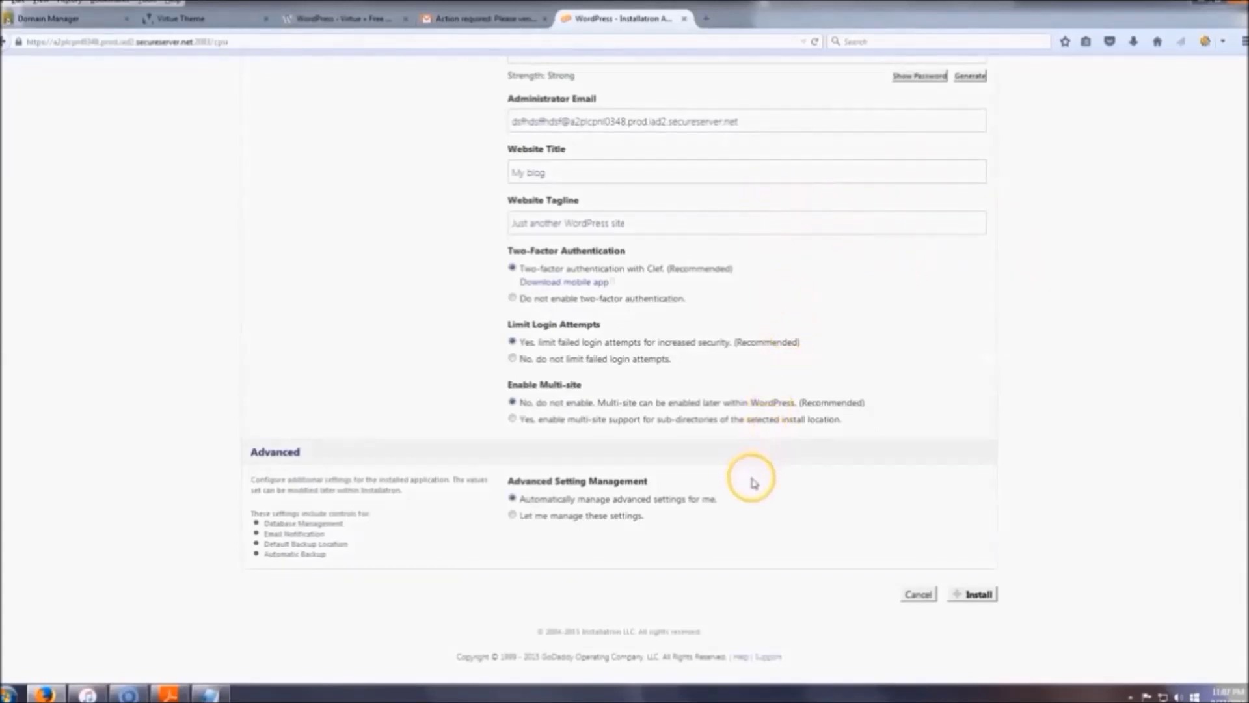
left_click(978, 595)
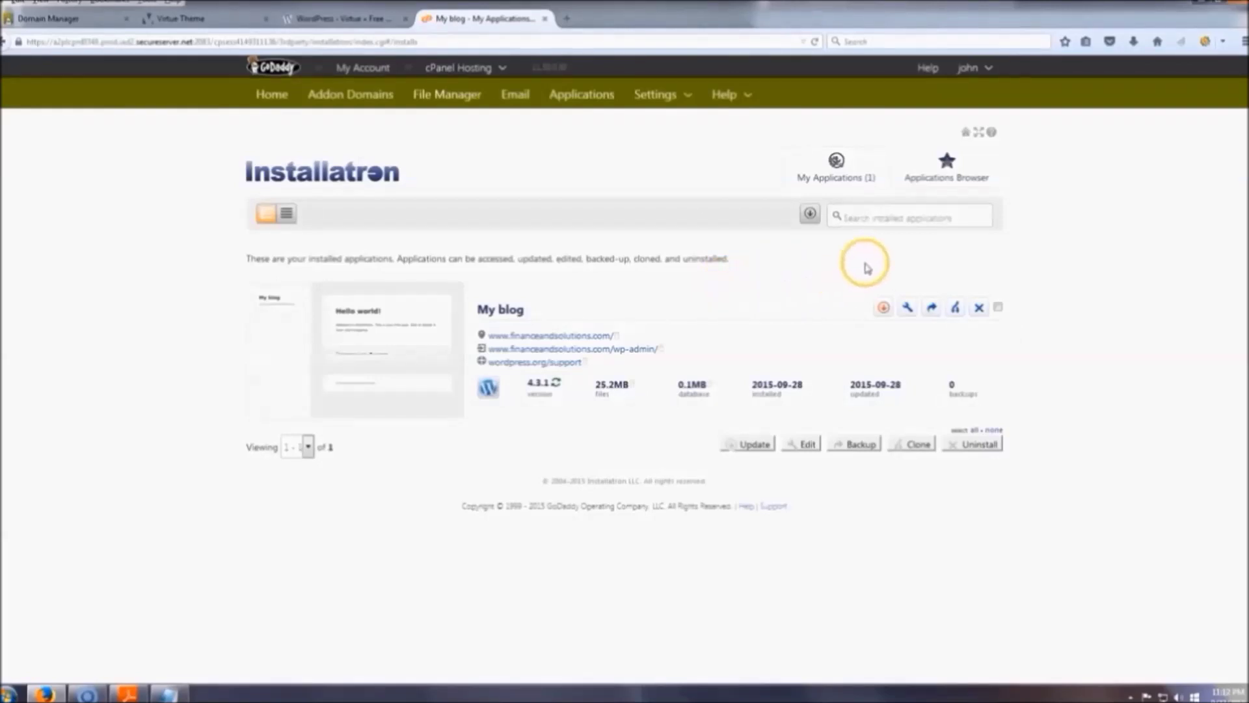
Step: Look through the settings of the My blog installation and open its wp-admin link in a new tab
left_click(908, 308)
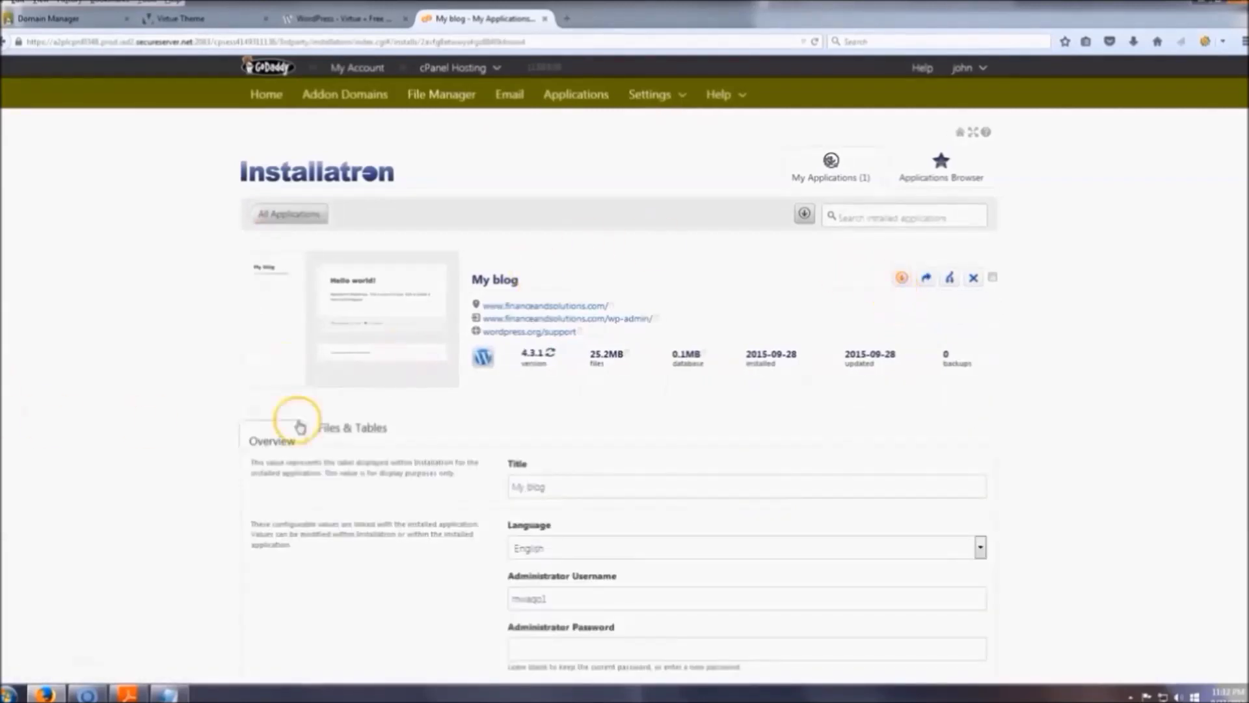
scroll(456, 442, "down", 5)
scroll(423, 377, "down", 10)
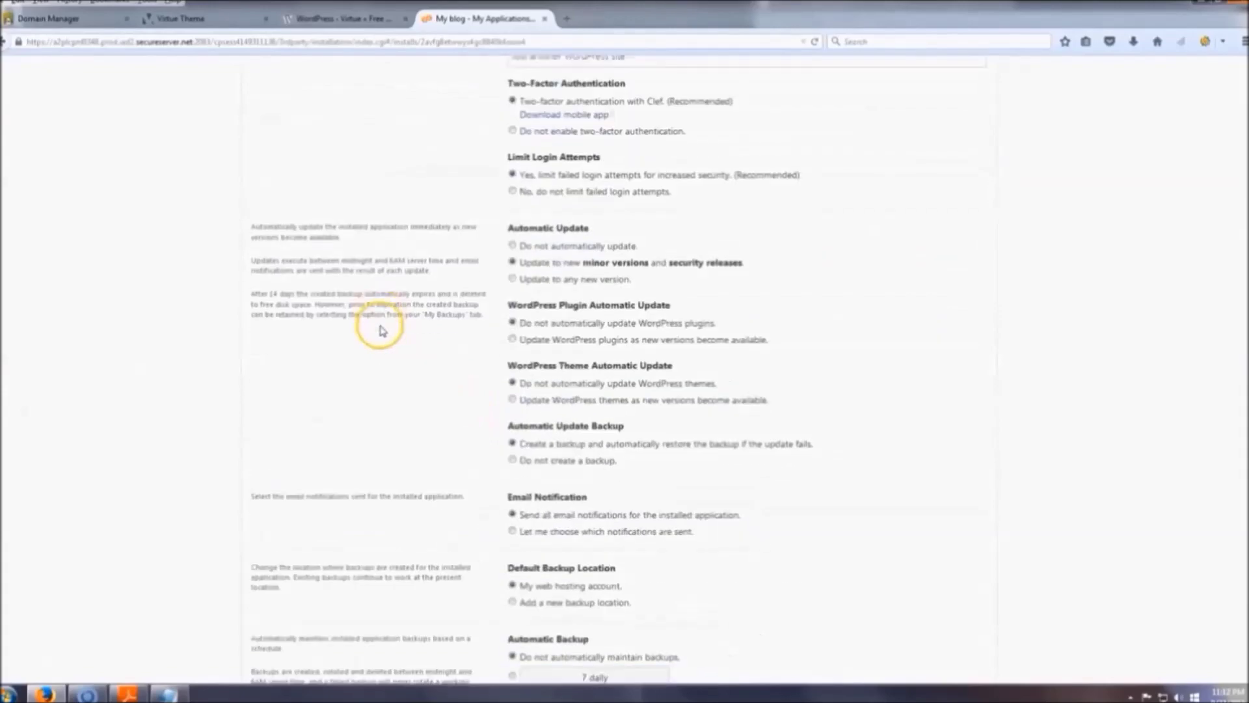
scroll(390, 332, "up", 6)
scroll(417, 343, "up", 8)
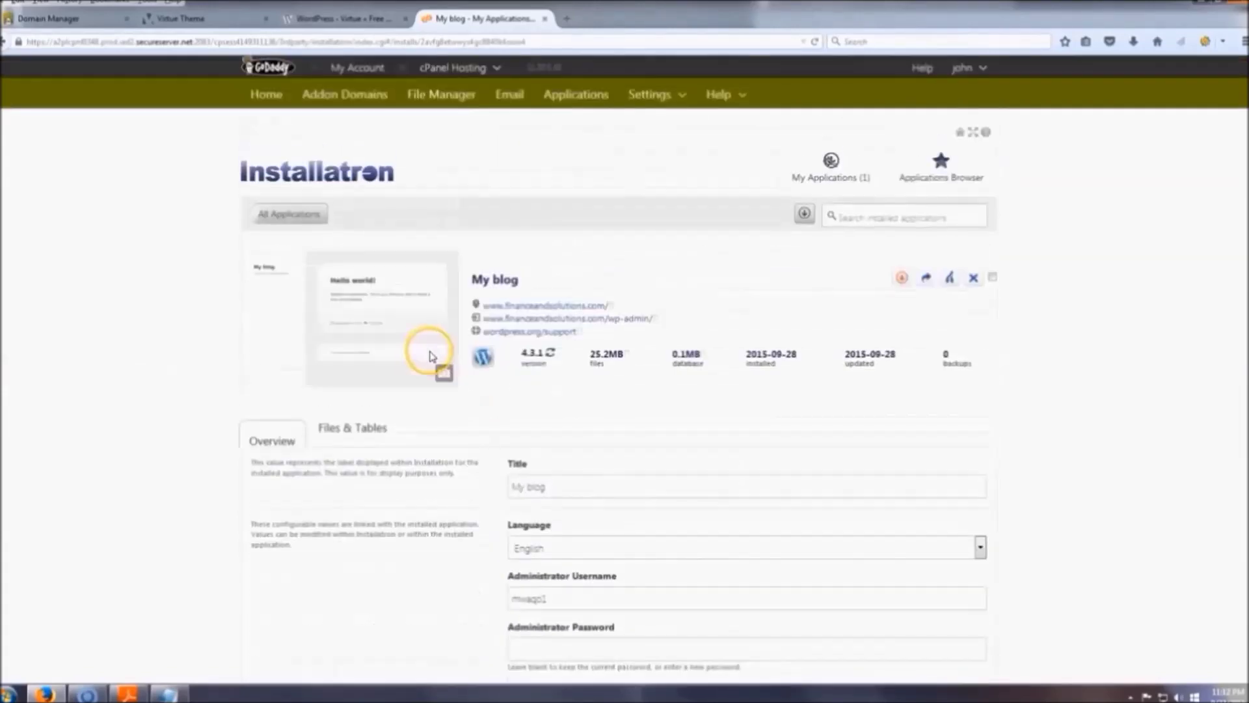
right_click(599, 318)
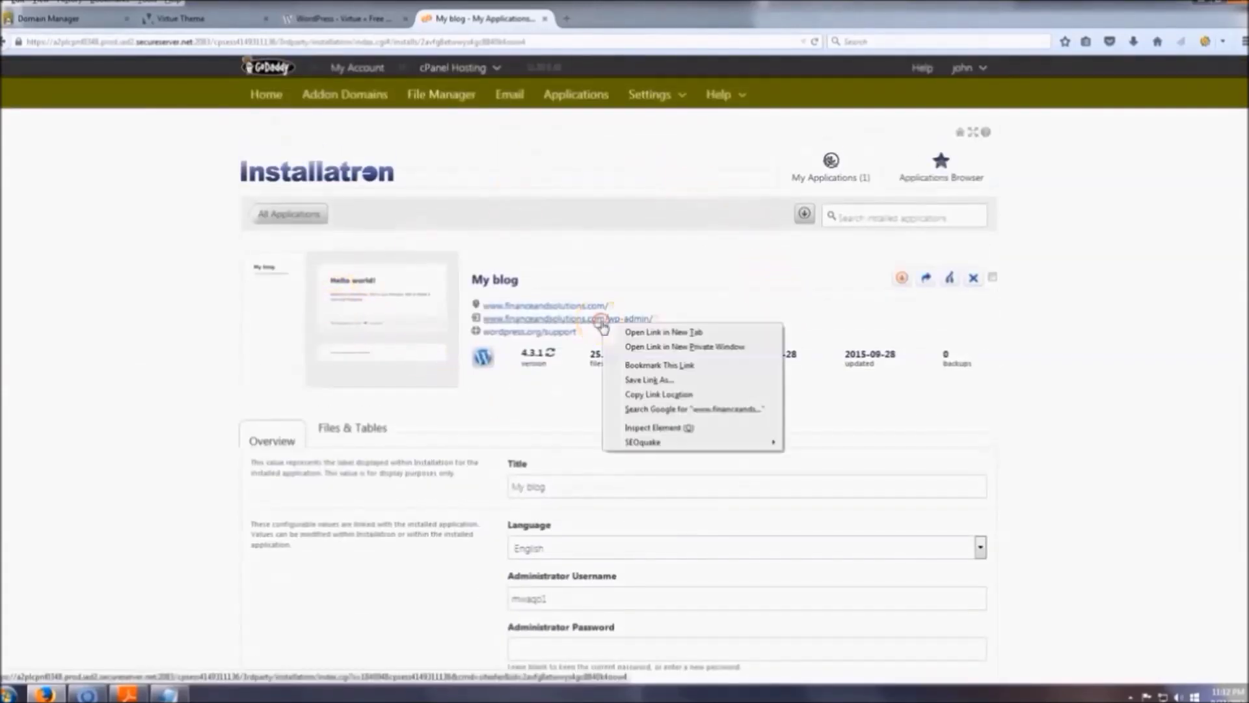
left_click(653, 332)
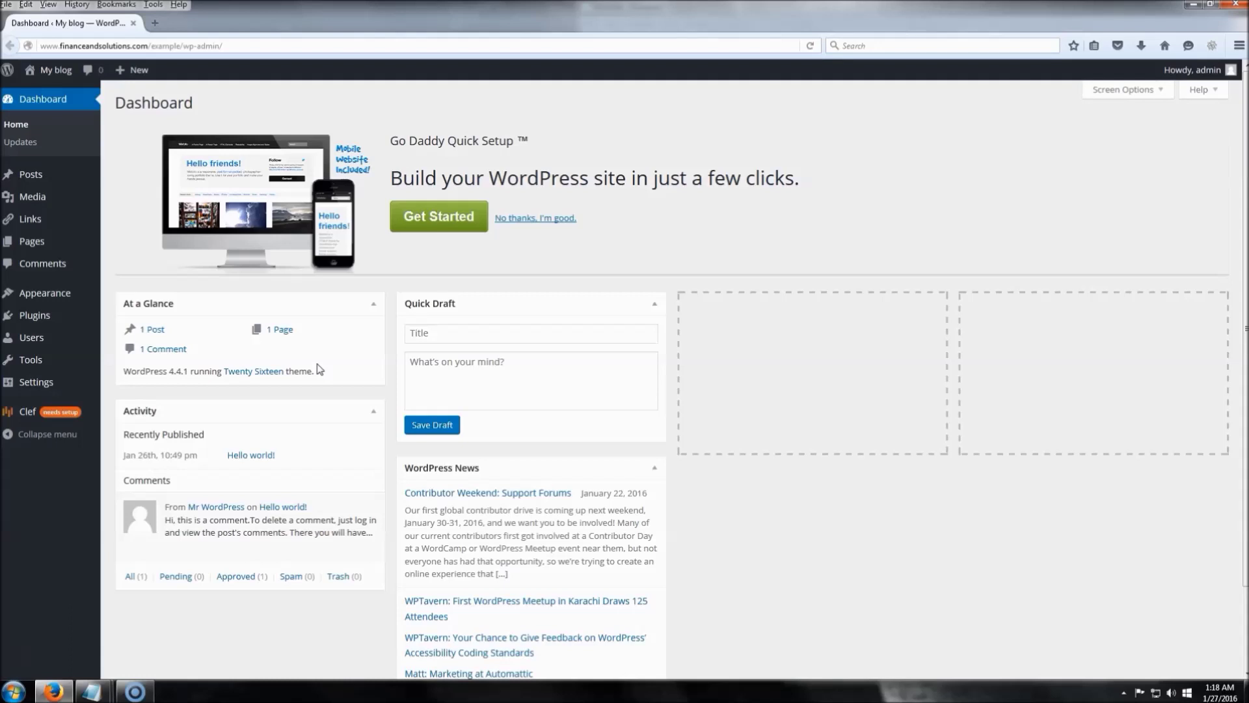
Step: In the general settings, enter the site title "Finance & Solutions" and the tagline "Learn How To Make Money Online"
mouse_move(41, 385)
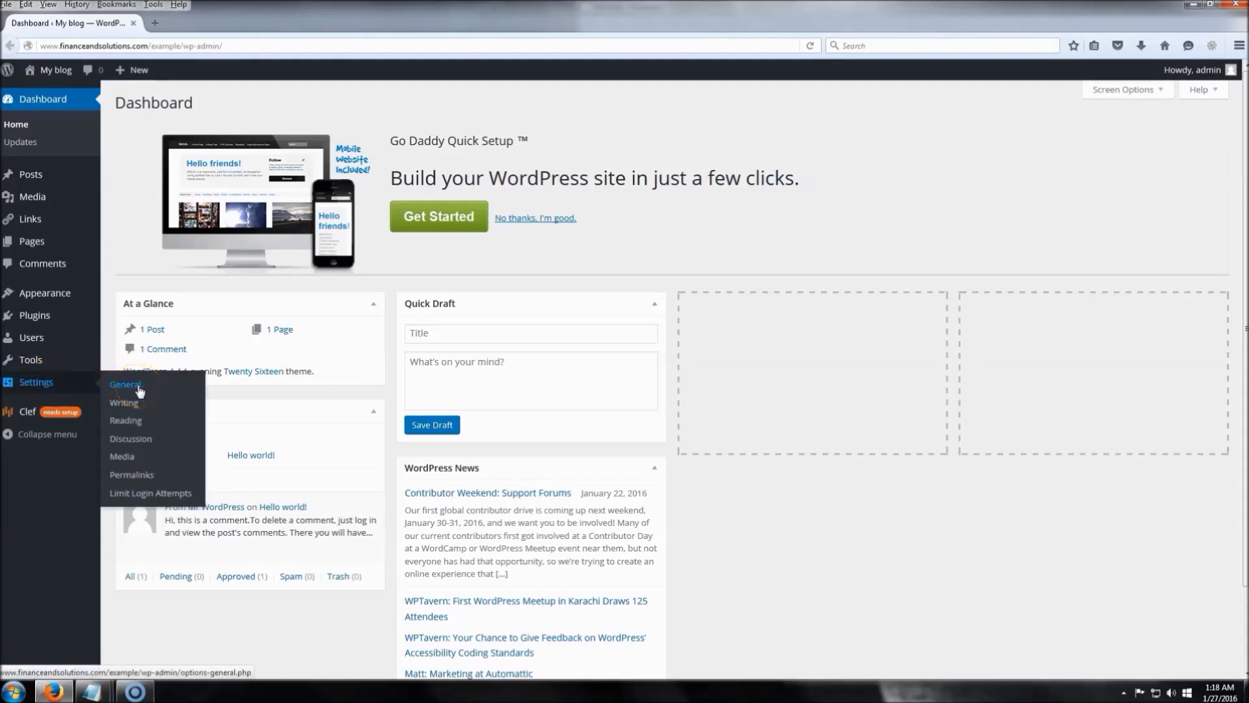
left_click(139, 389)
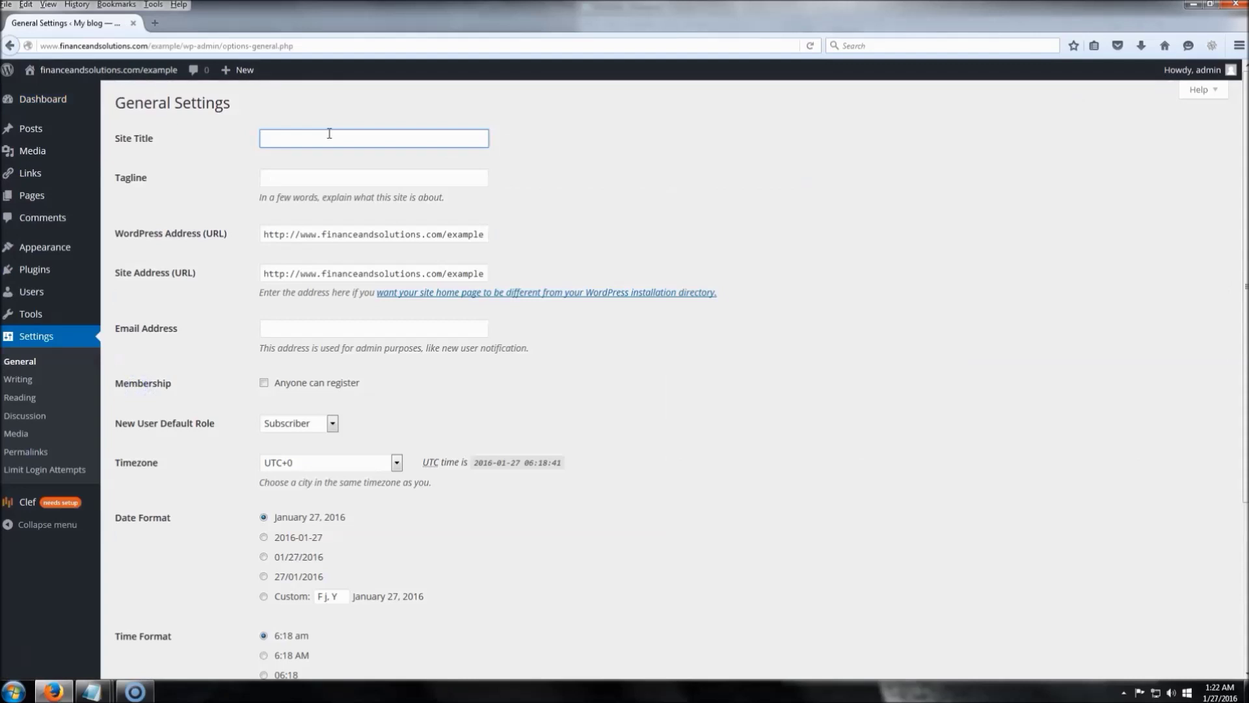
type("Finance & Solutions")
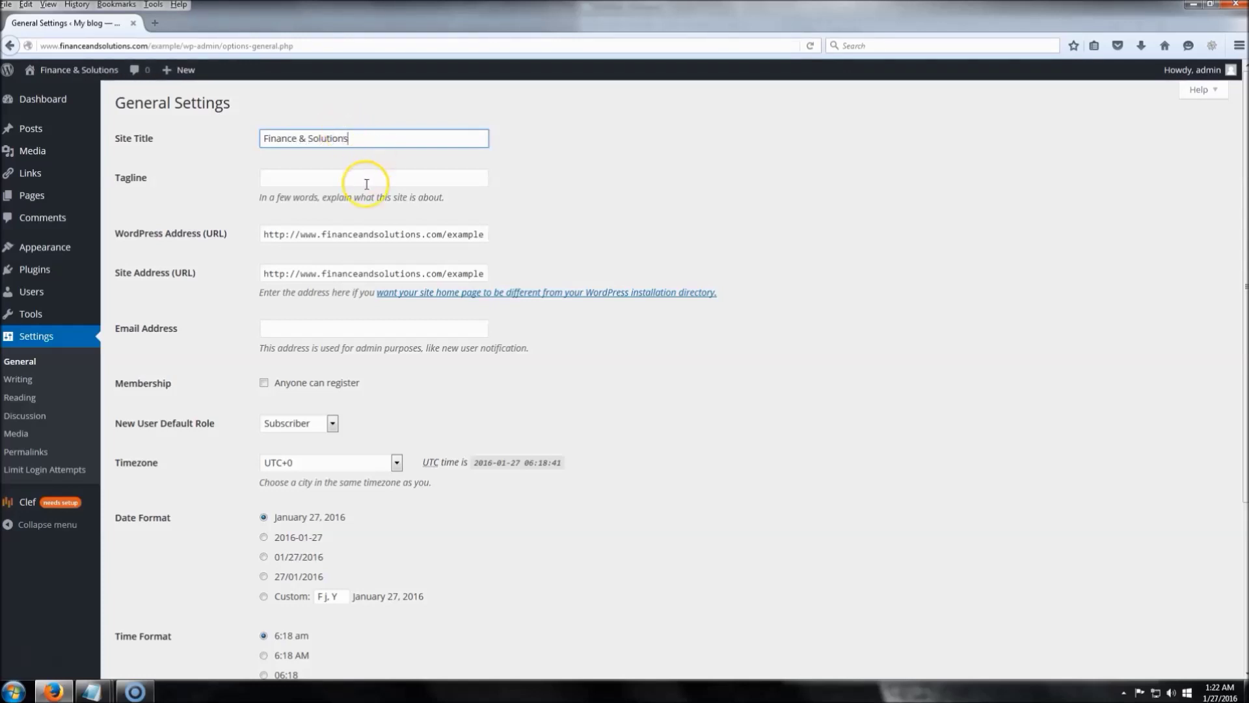
left_click(365, 182)
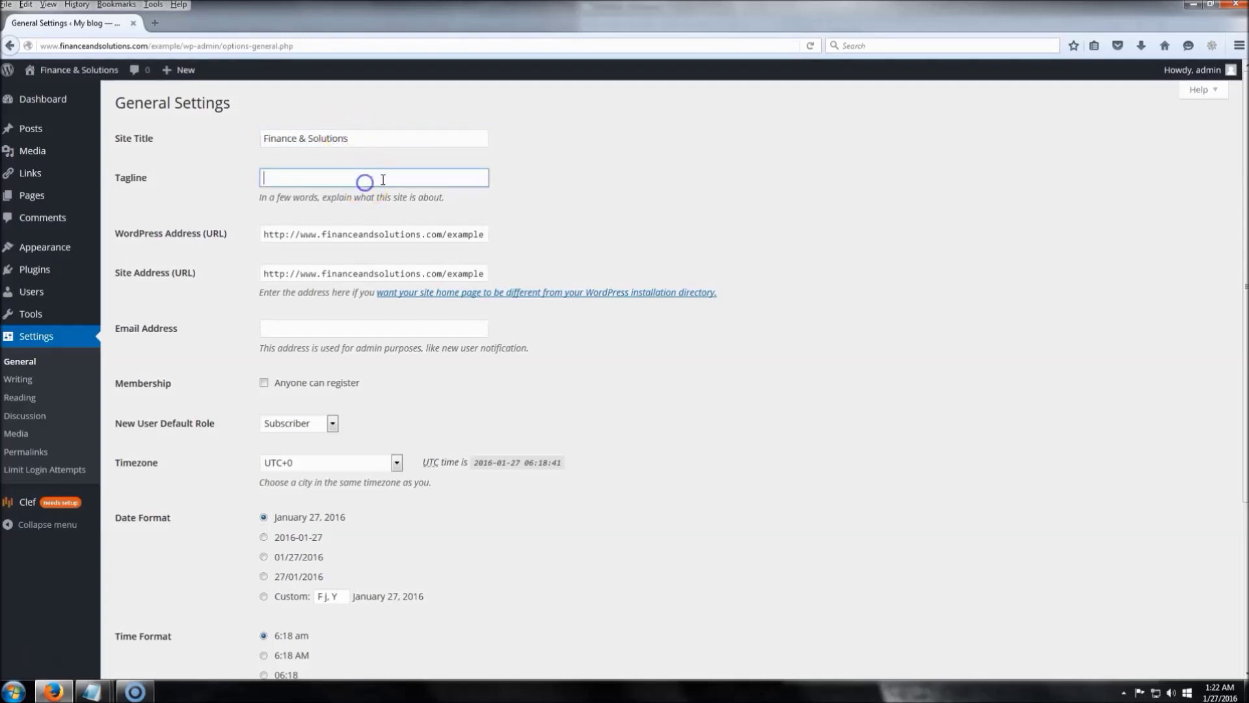
type("Learn How To Make Money Online")
left_click(450, 181)
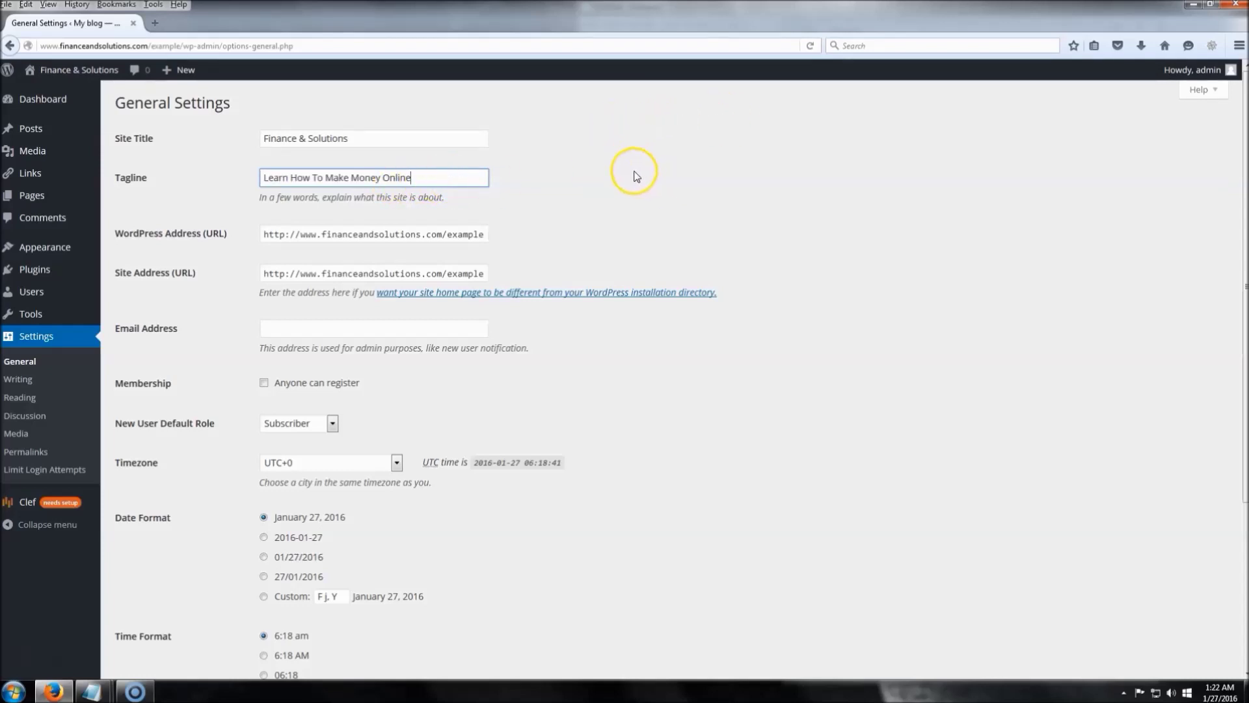
Step: Save the changes made to the site's general settings
scroll(596, 175, "down", 5)
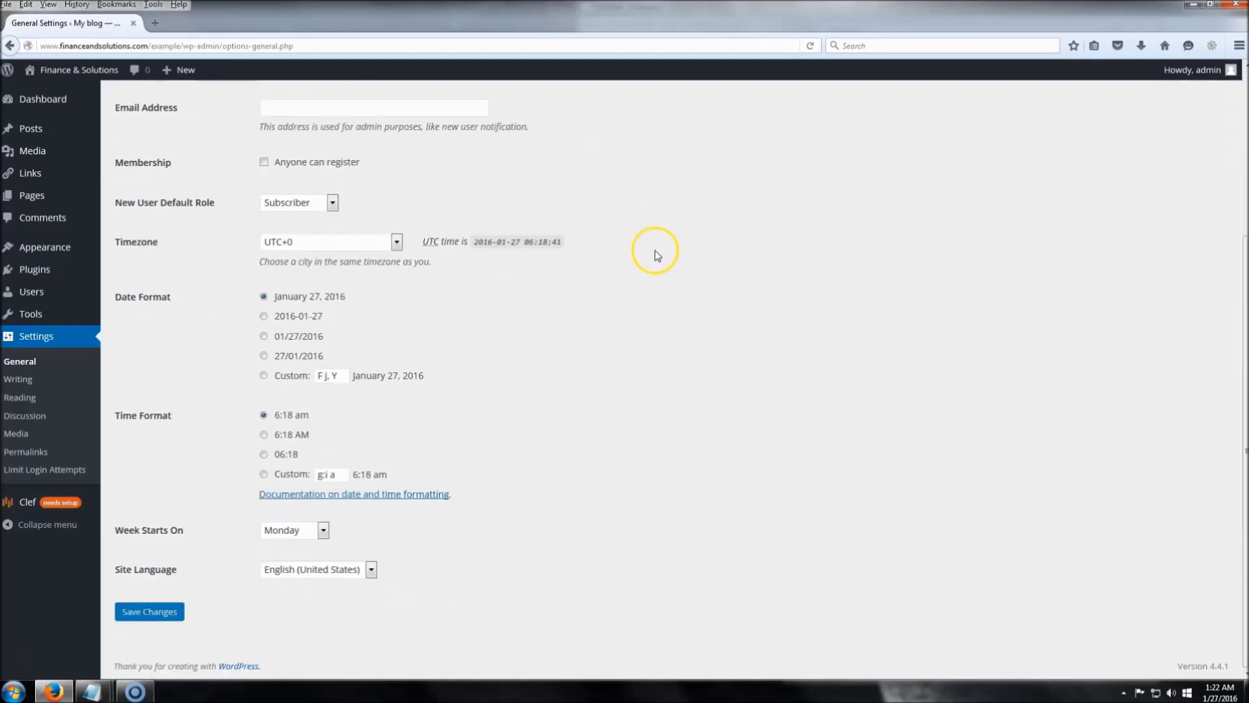
left_click(149, 618)
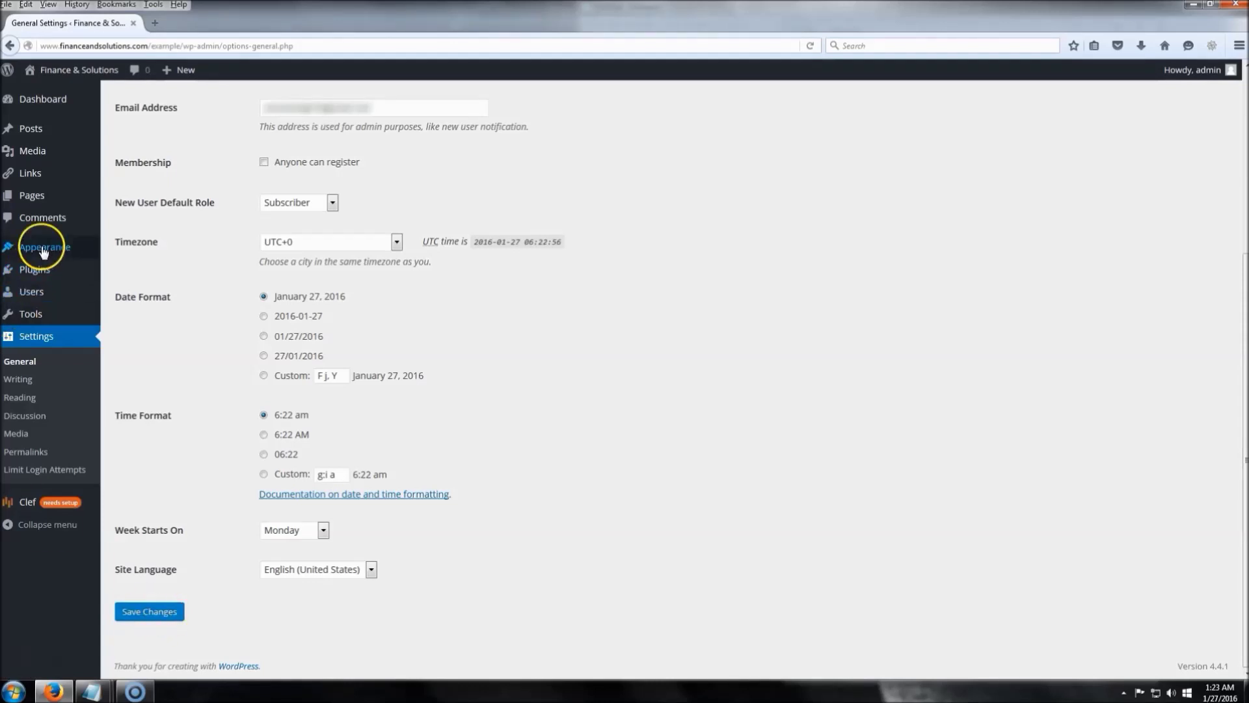
Step: Go to the installed themes, start adding a new theme and look through the featured ones
mouse_move(44, 251)
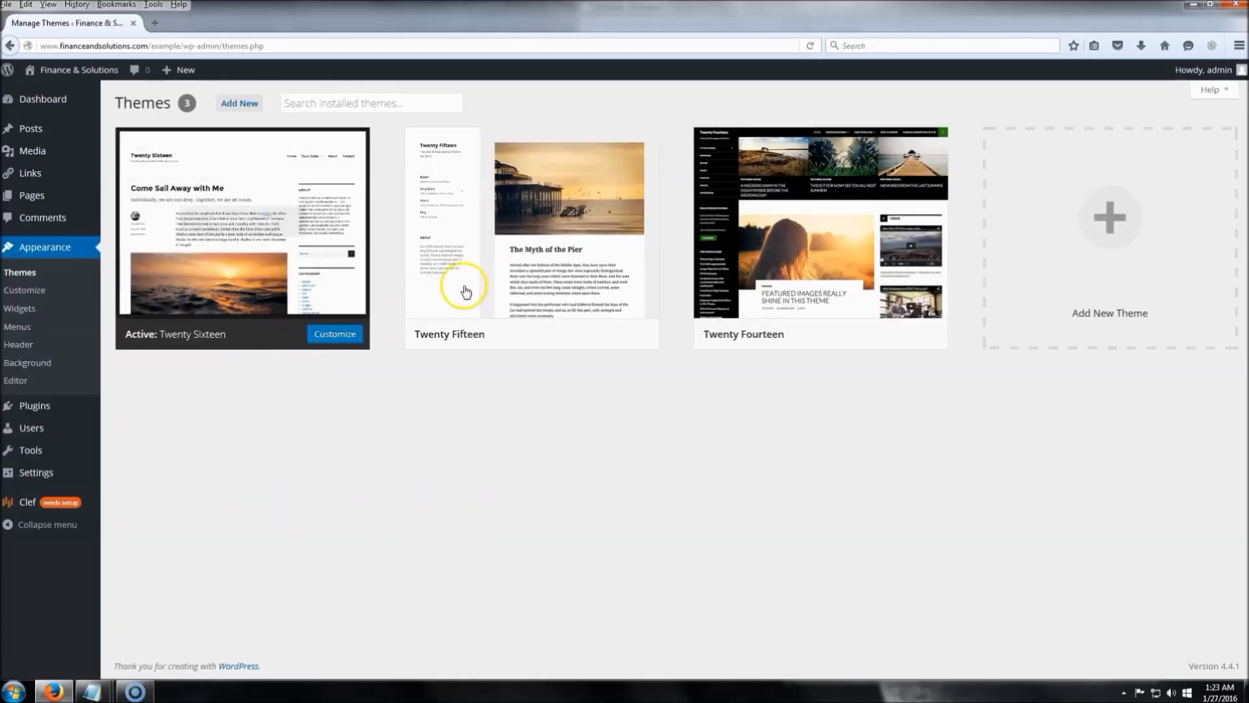
mouse_move(549, 281)
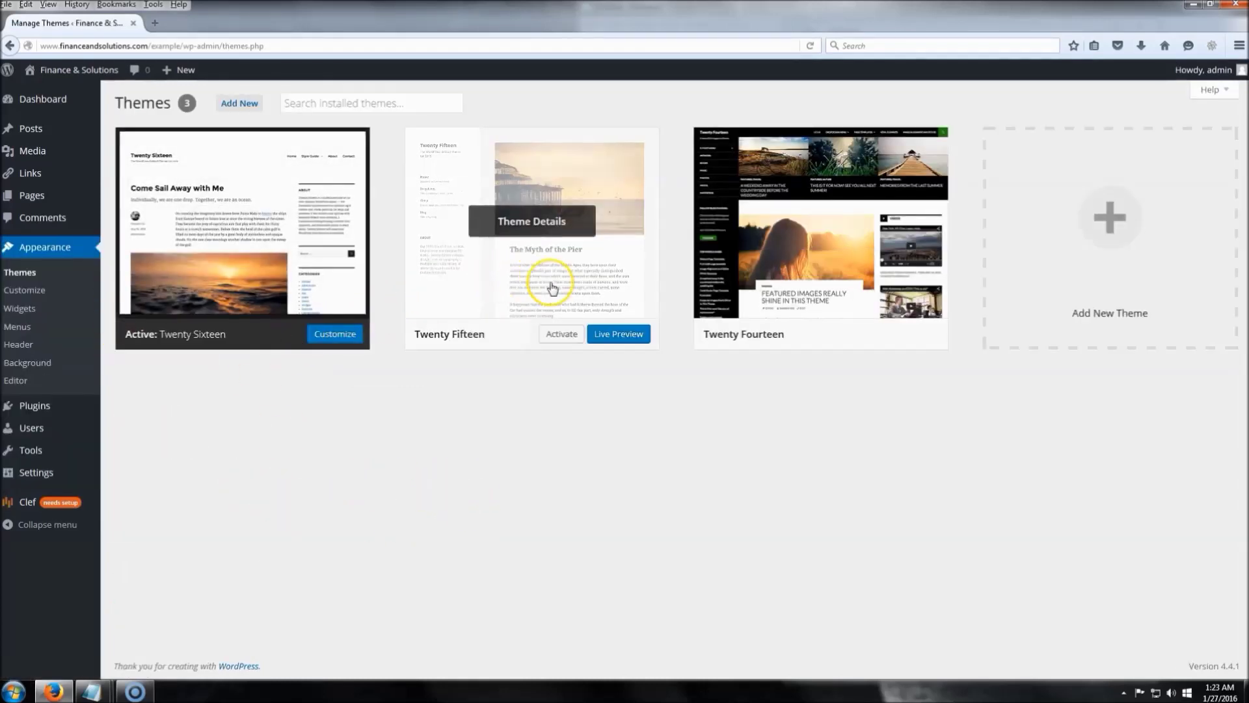
left_click(237, 108)
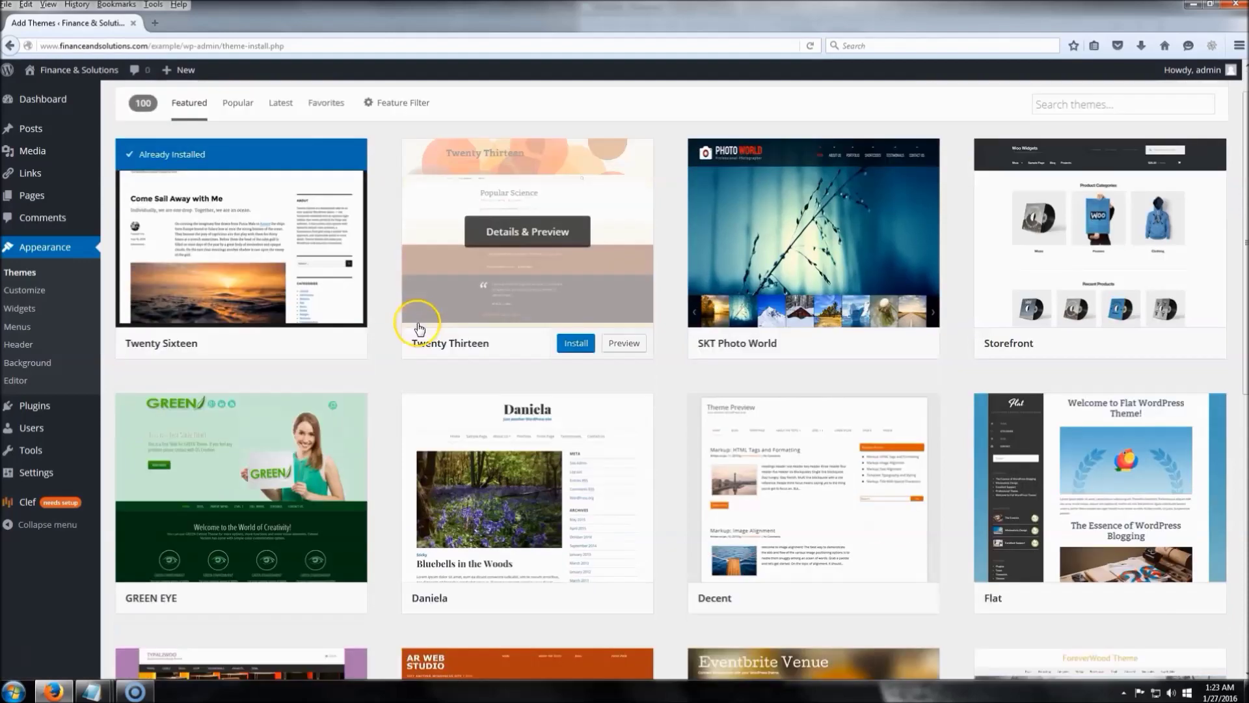
scroll(416, 328, "down", 8)
scroll(419, 330, "up", 8)
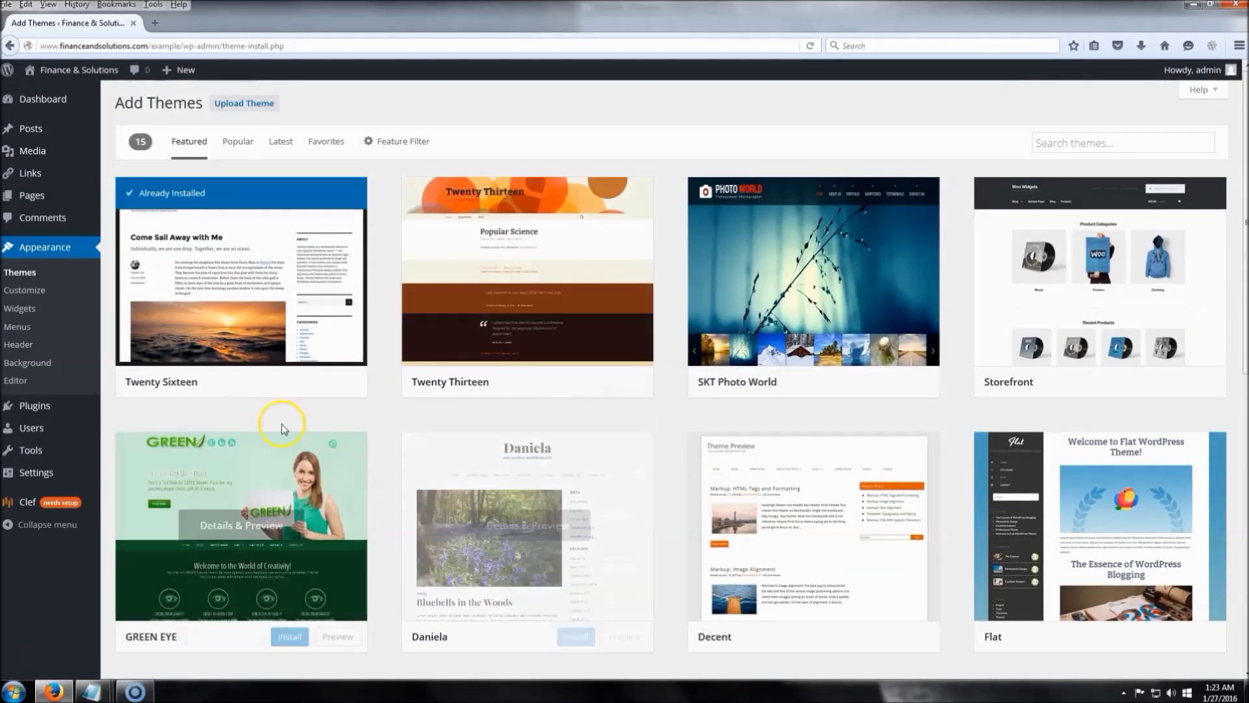
Step: Find the Iconic One theme among the popular themes, install it and activate it
left_click(239, 151)
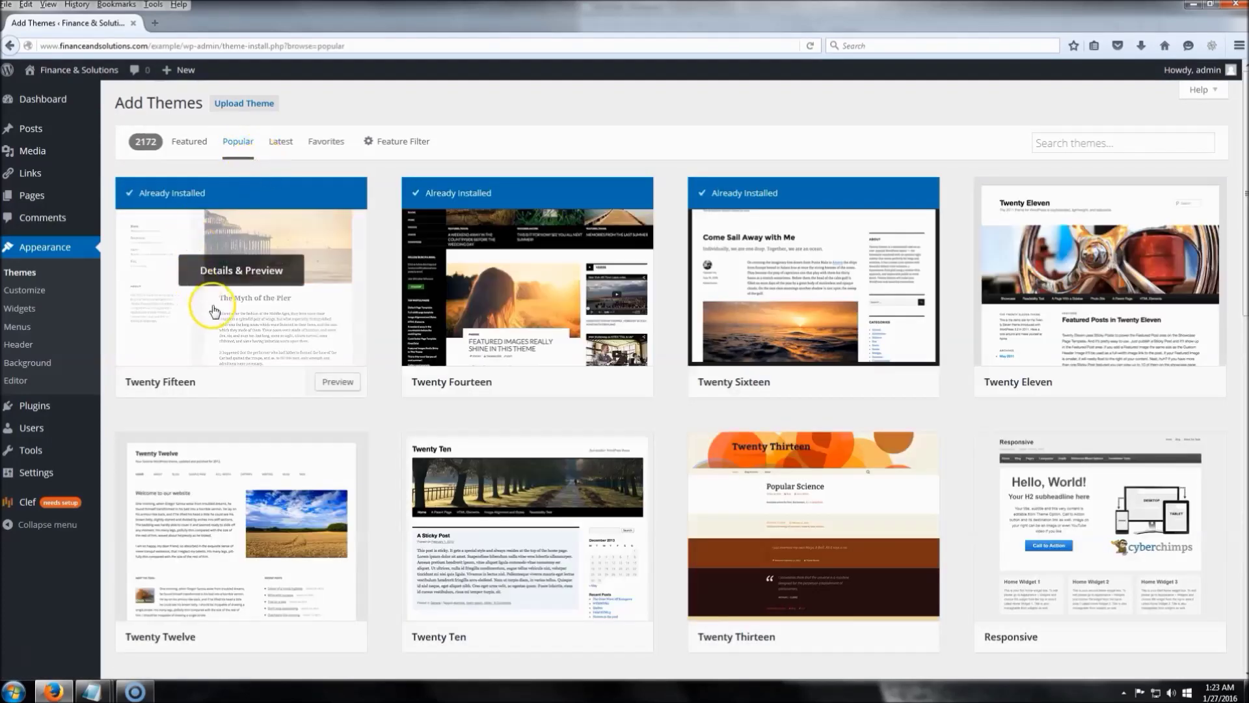
scroll(529, 329, "down", 5)
scroll(529, 328, "down", 10)
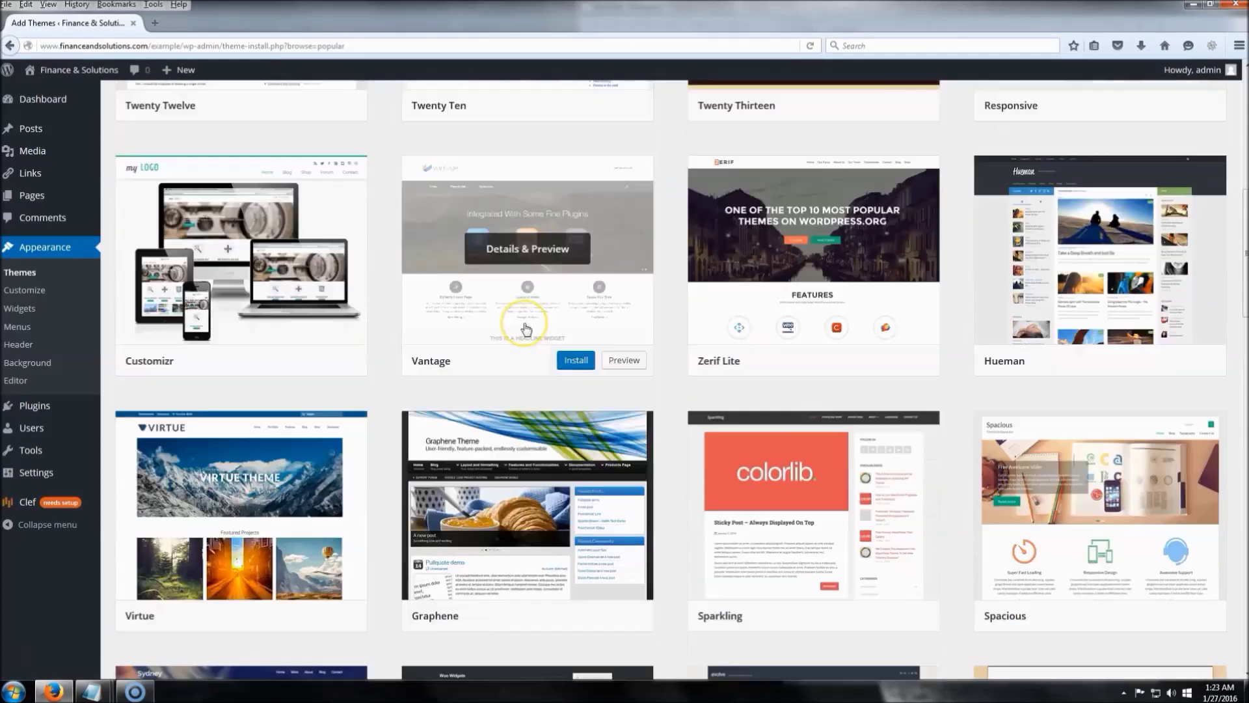
scroll(527, 329, "down", 3)
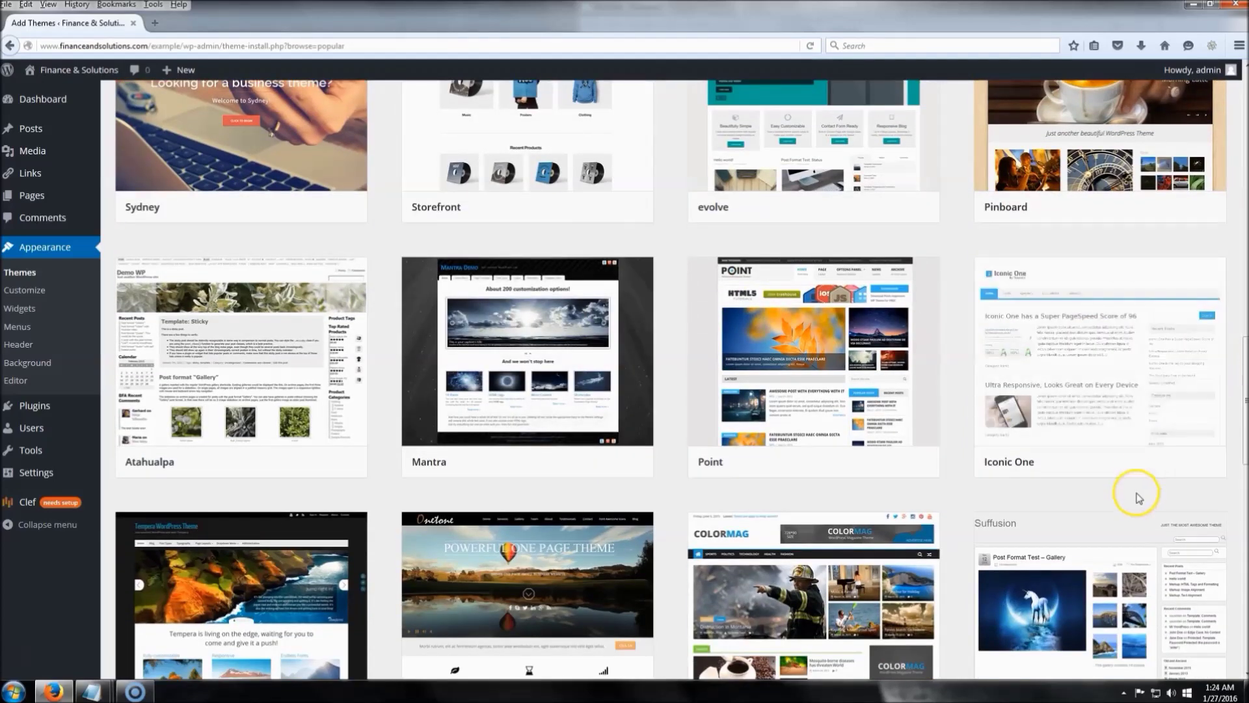
left_click(1145, 463)
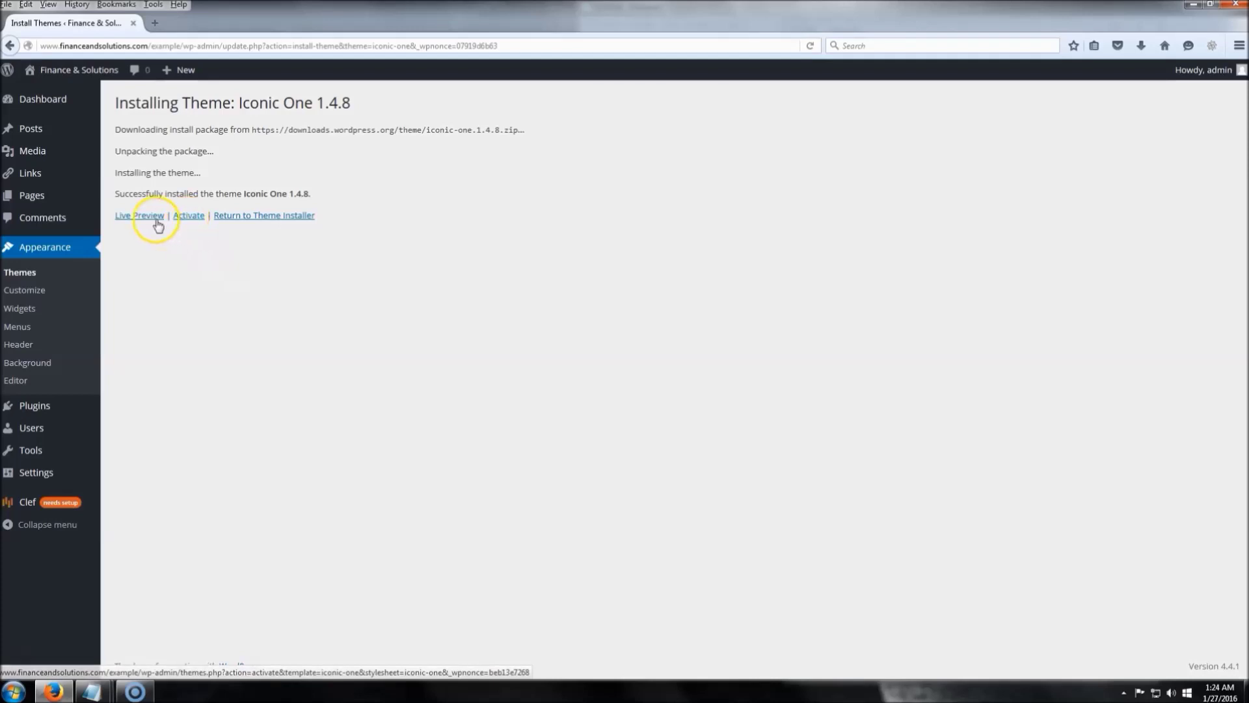
left_click(192, 219)
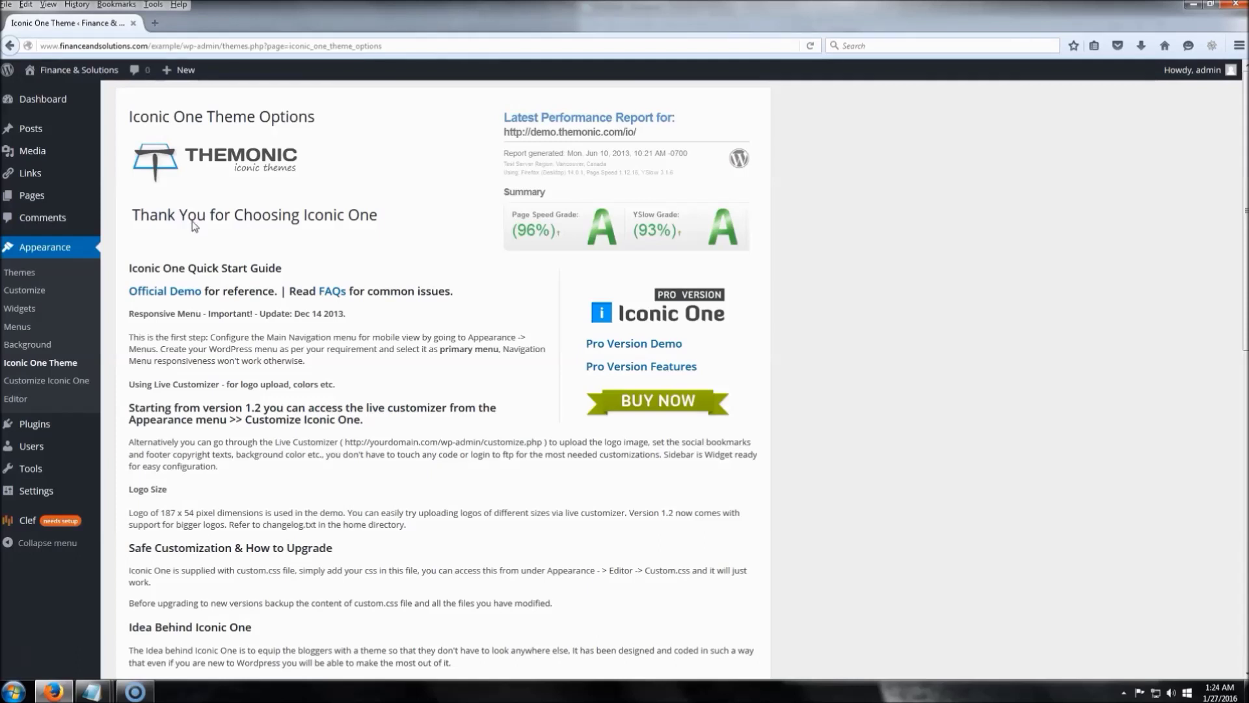
Step: View the live site with its new theme in a separate browser tab, and close that tab
left_click(95, 75)
right_click(95, 75)
left_click(150, 90)
left_click(179, 23)
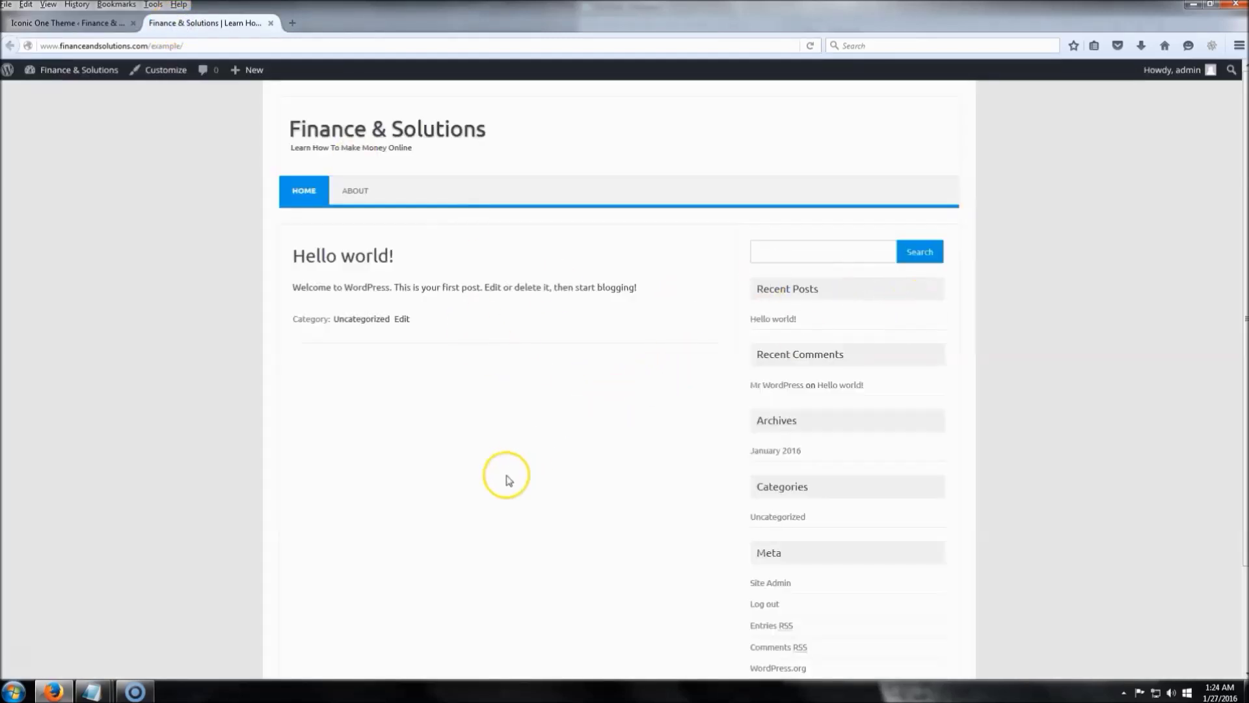
left_click(271, 23)
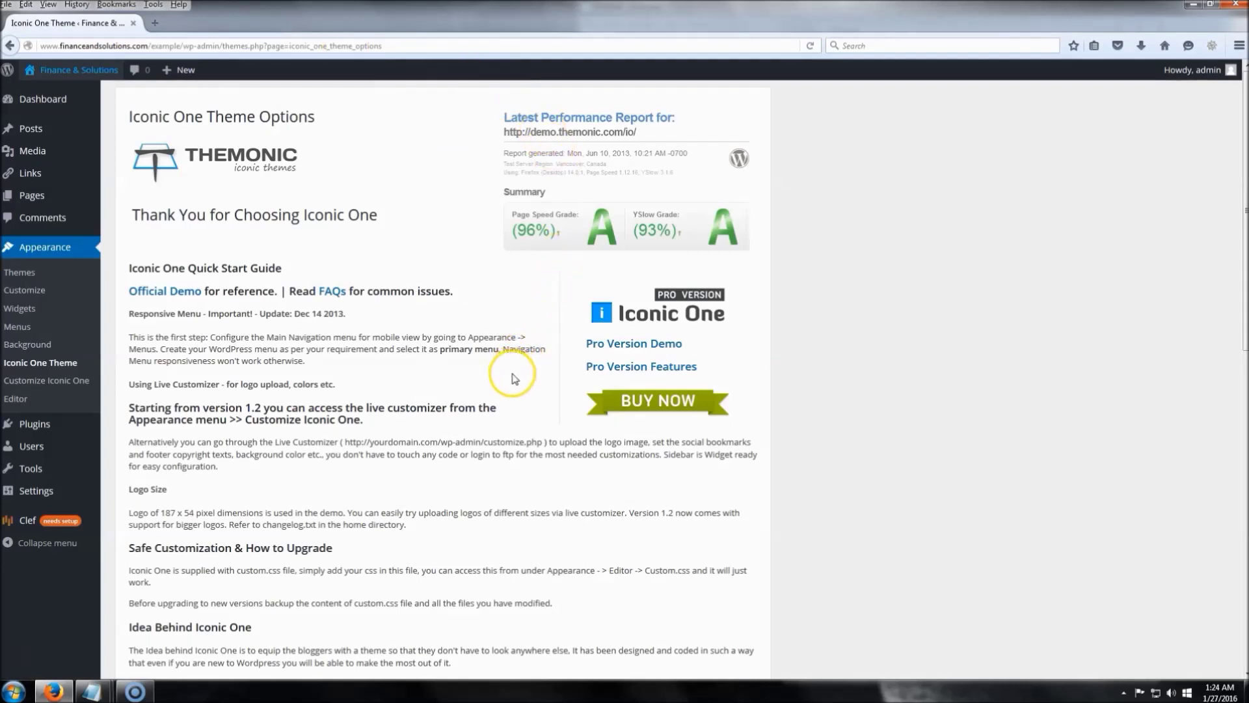
Step: Open the existing About page for editing from the list of pages
mouse_move(30, 136)
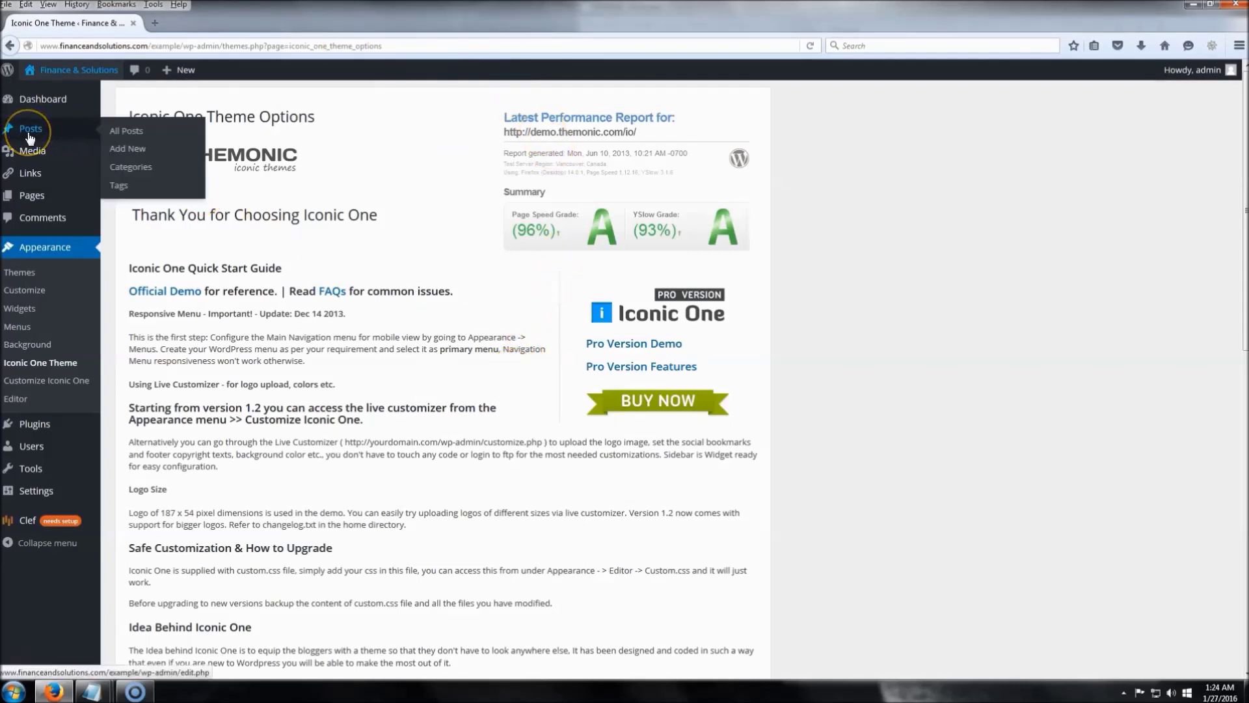
left_click(32, 196)
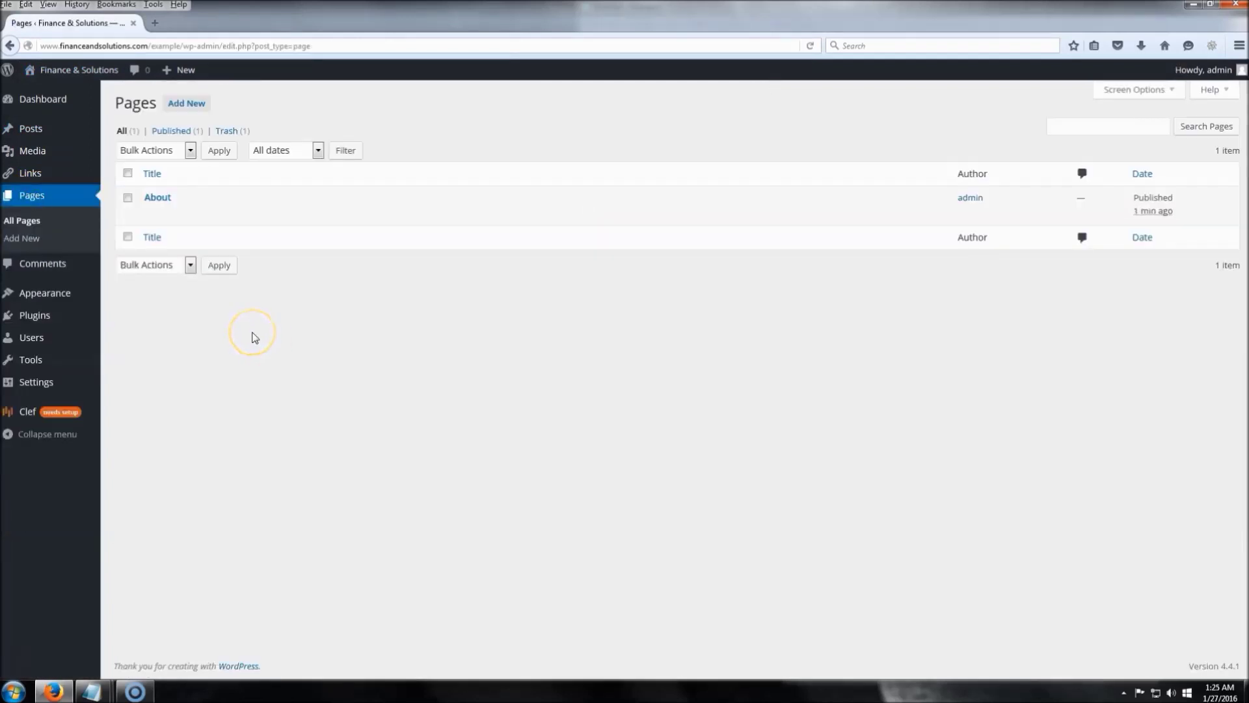
left_click(157, 199)
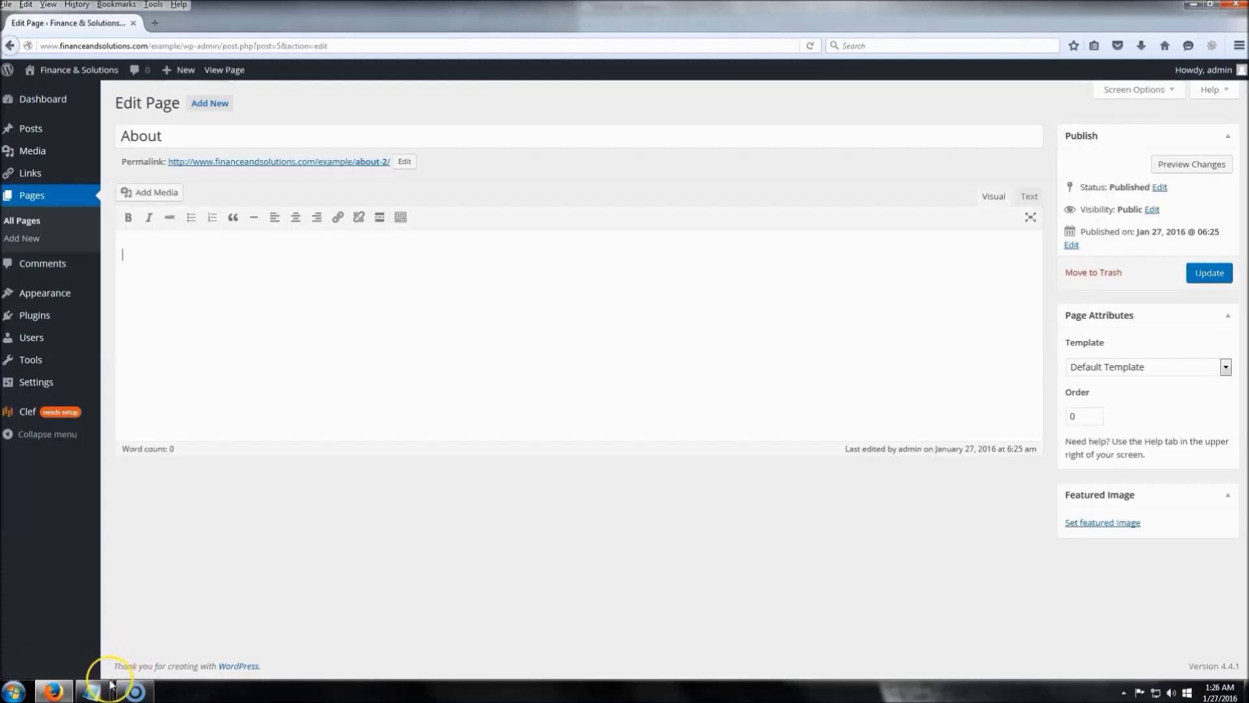
Step: Insert the HTML line "Learn How To Write An About Us Page" with its "Here" link from the Untitled Notepad notes, and update the About page
mouse_move(91, 691)
left_click(234, 613)
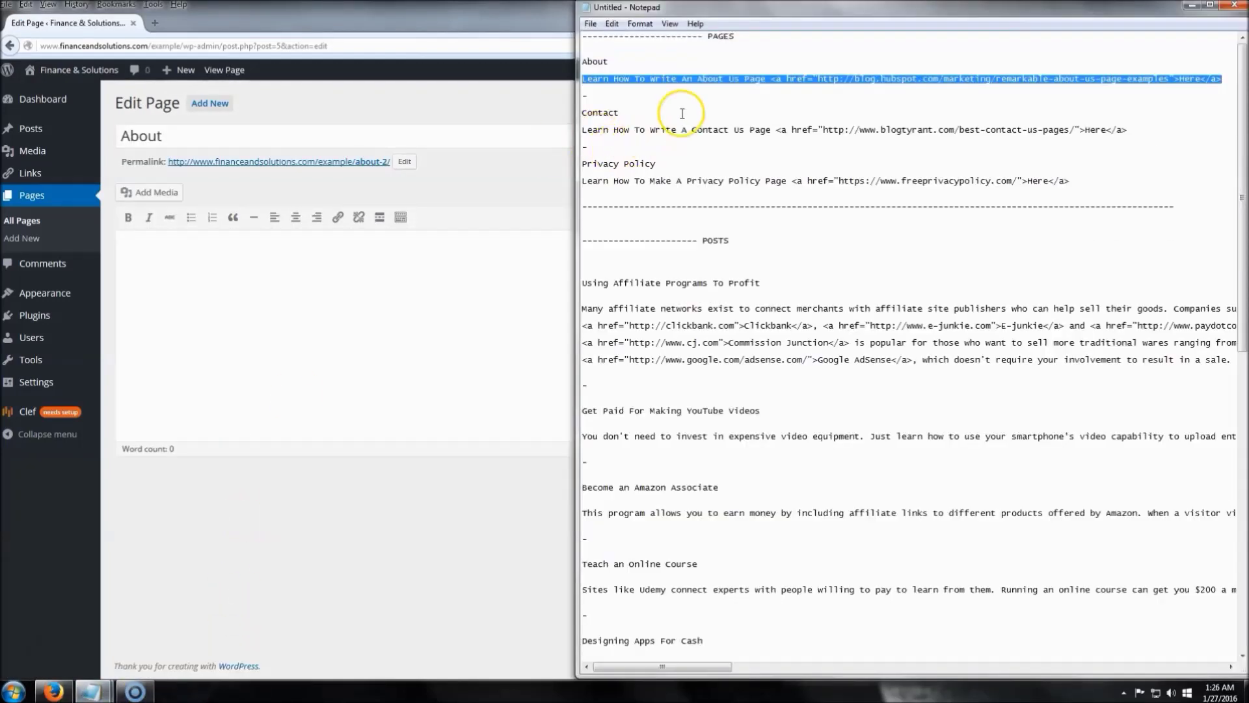
left_click(363, 296)
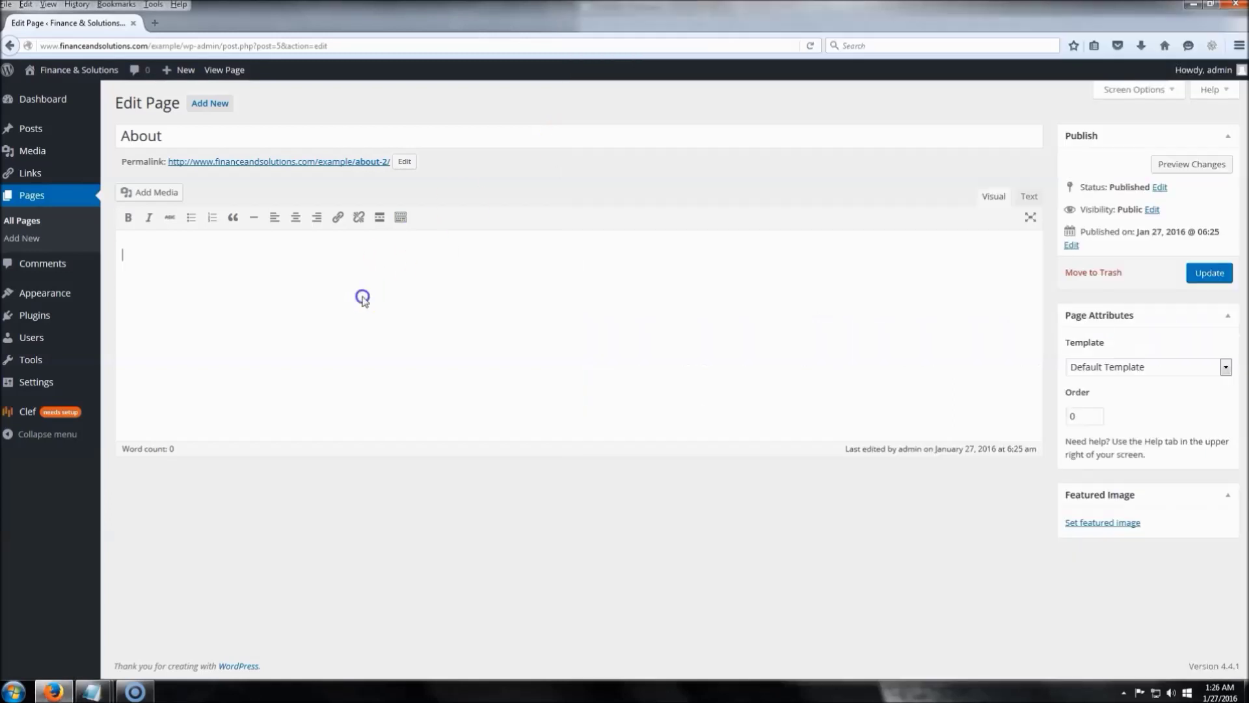
left_click(1030, 196)
type("Learn How To Write An About Us Page <a href=\"http://blog.hubspot.com/marketing/remarkable-about-us-page-examples\">Here</a>")
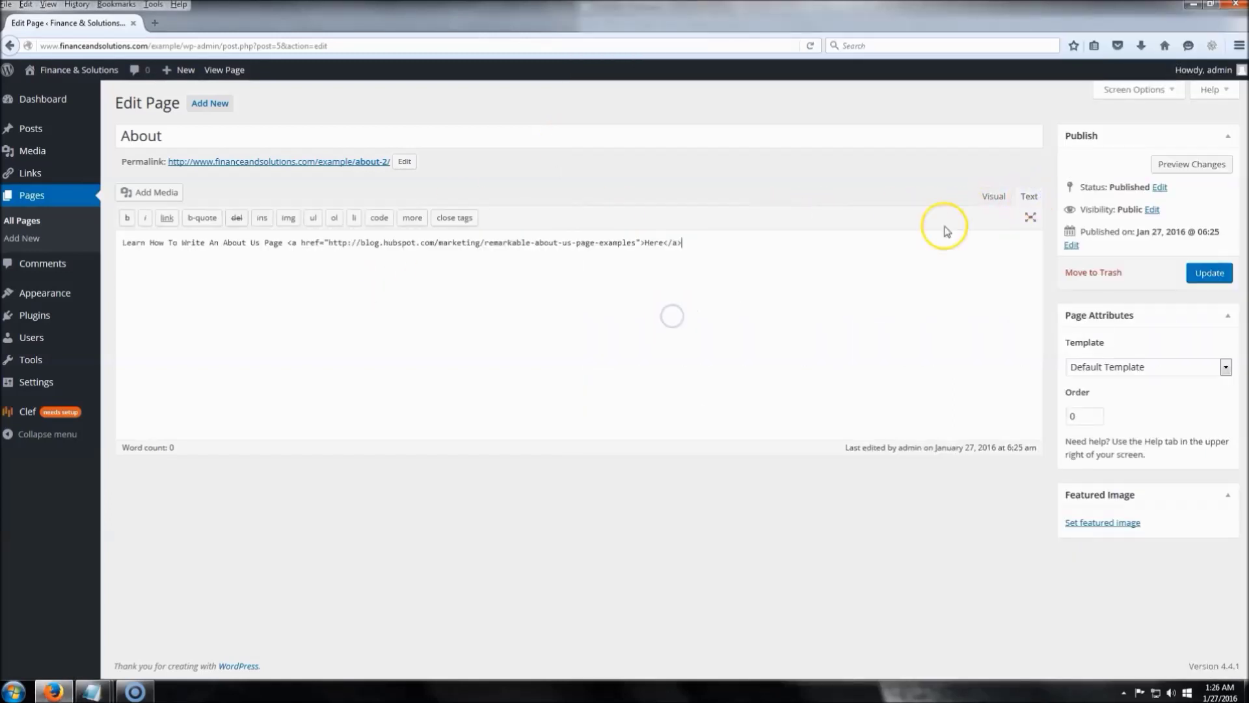
left_click(1002, 194)
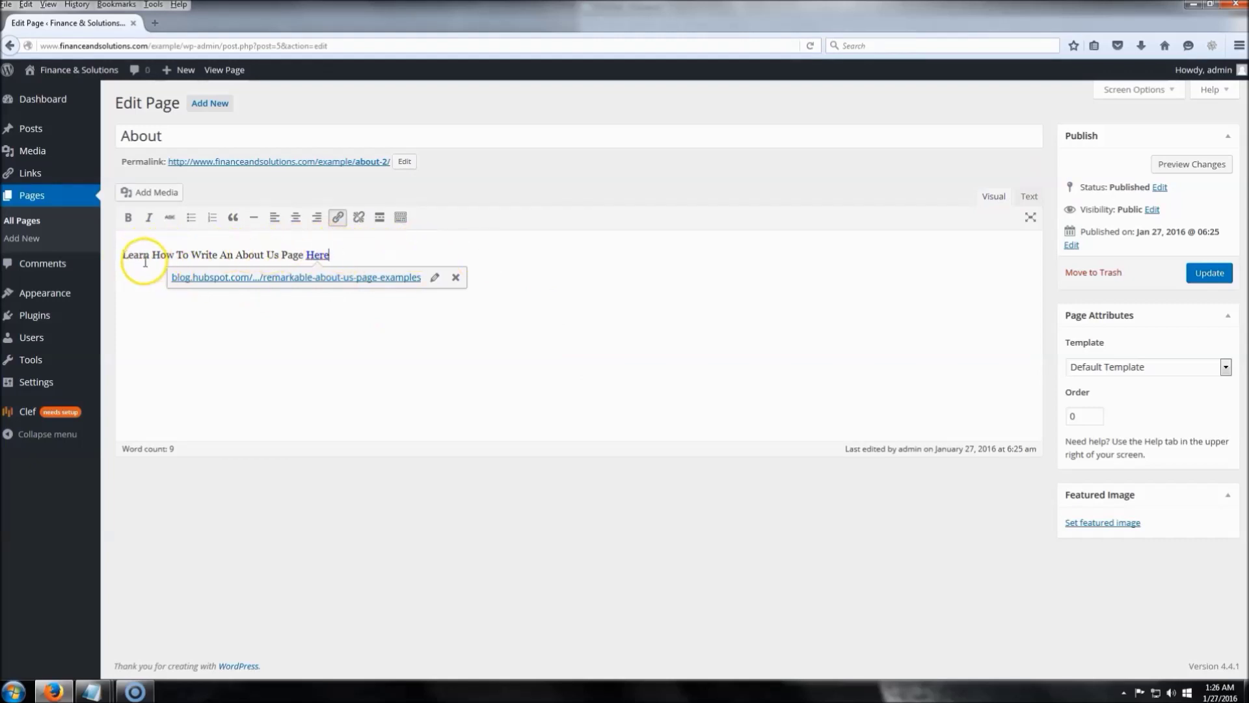
left_click(1214, 275)
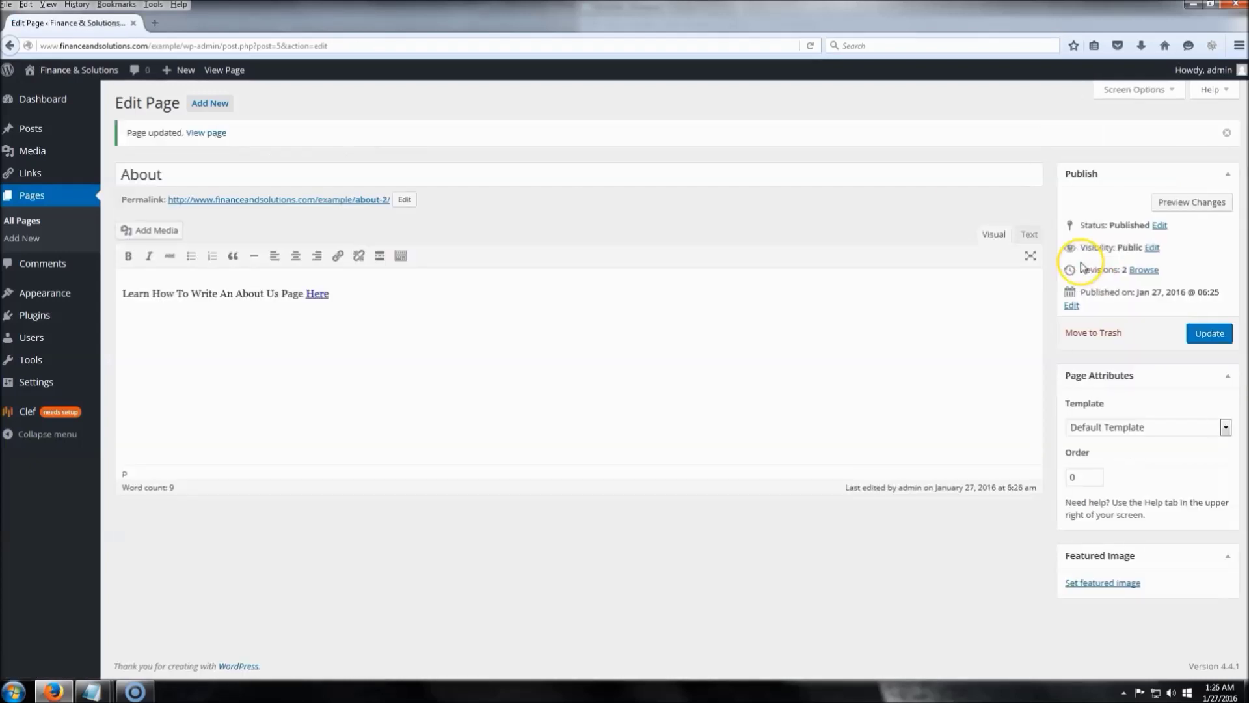
Step: View the published About page, follow its "Here" link, read through the linked HubSpot article and return to the page editor
left_click(217, 133)
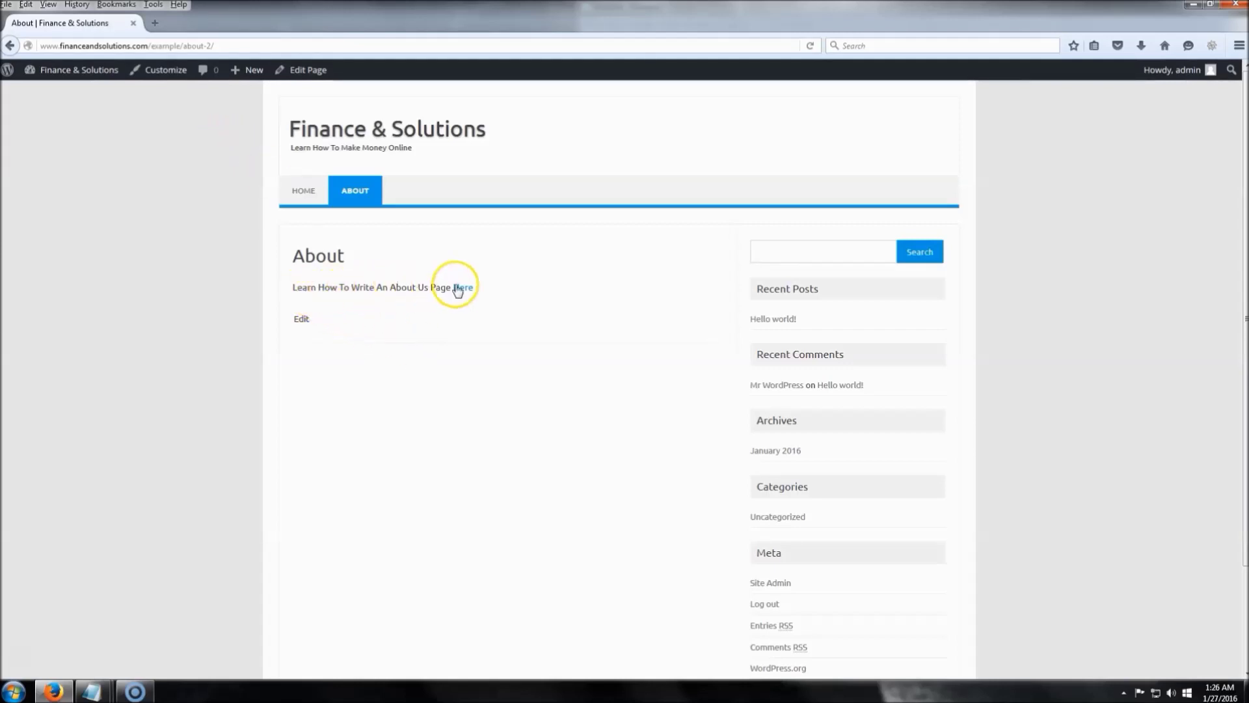
left_click(465, 289)
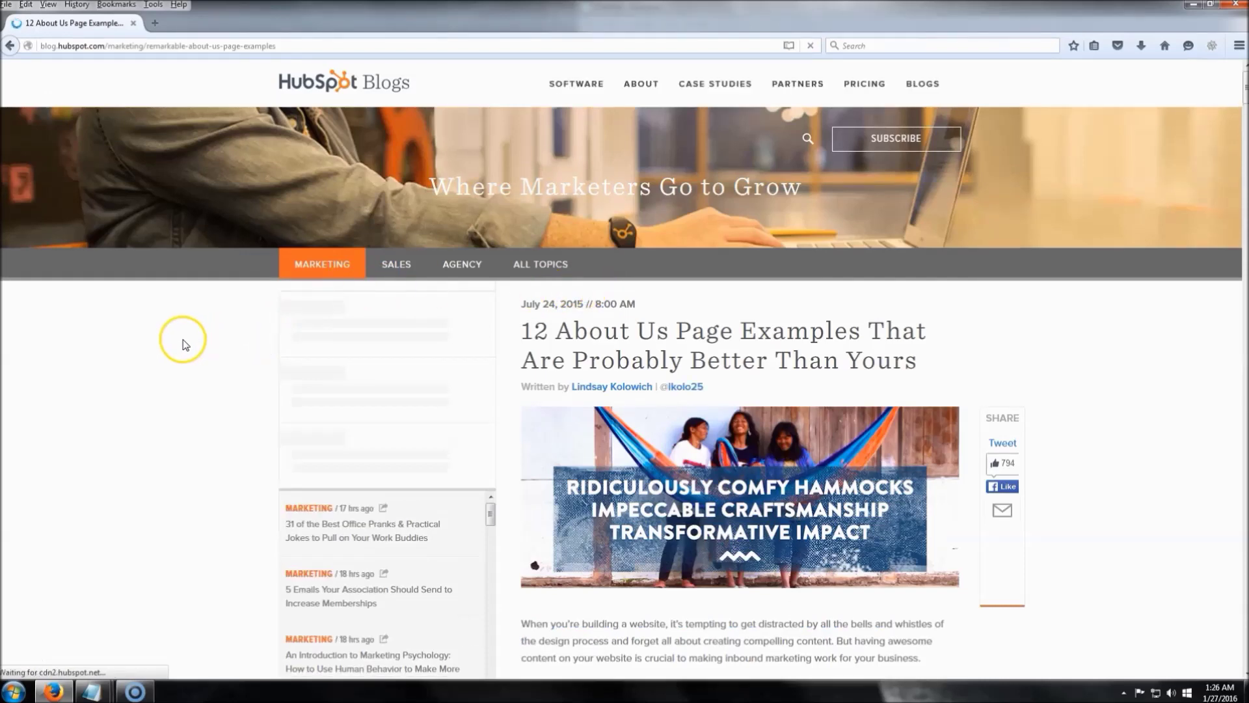
scroll(247, 364, "down", 3)
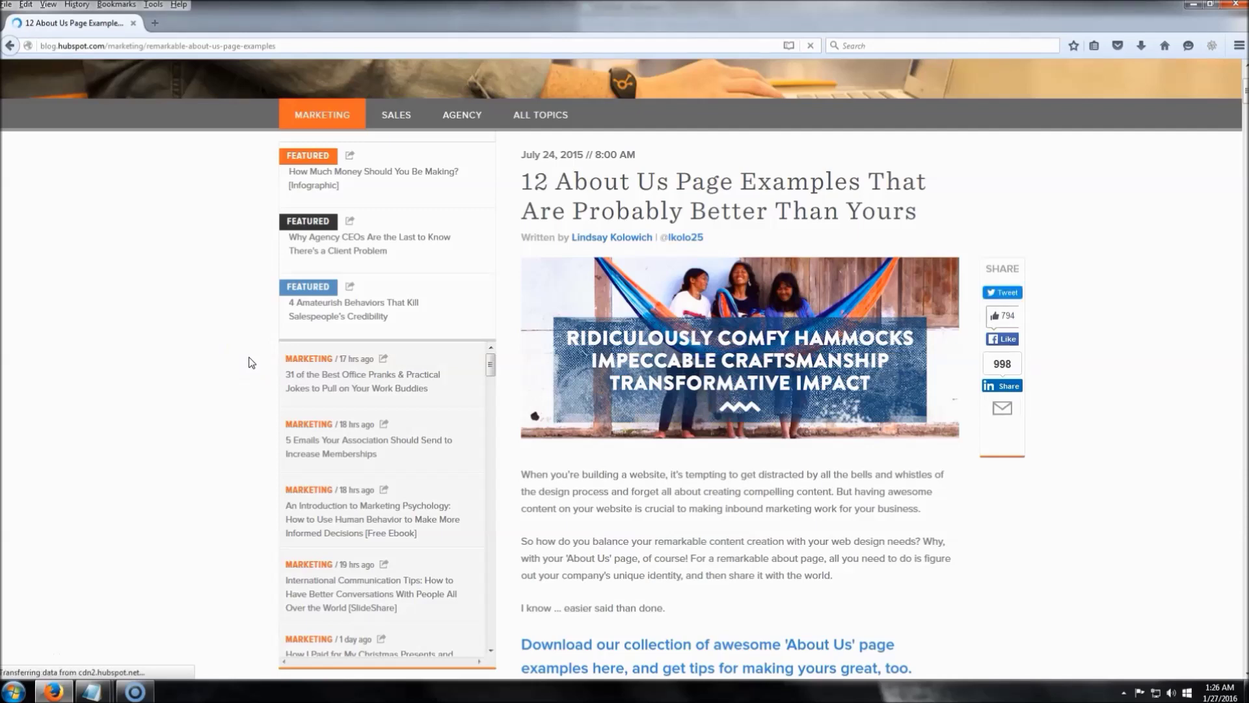
scroll(249, 362, "down", 15)
scroll(249, 363, "down", 8)
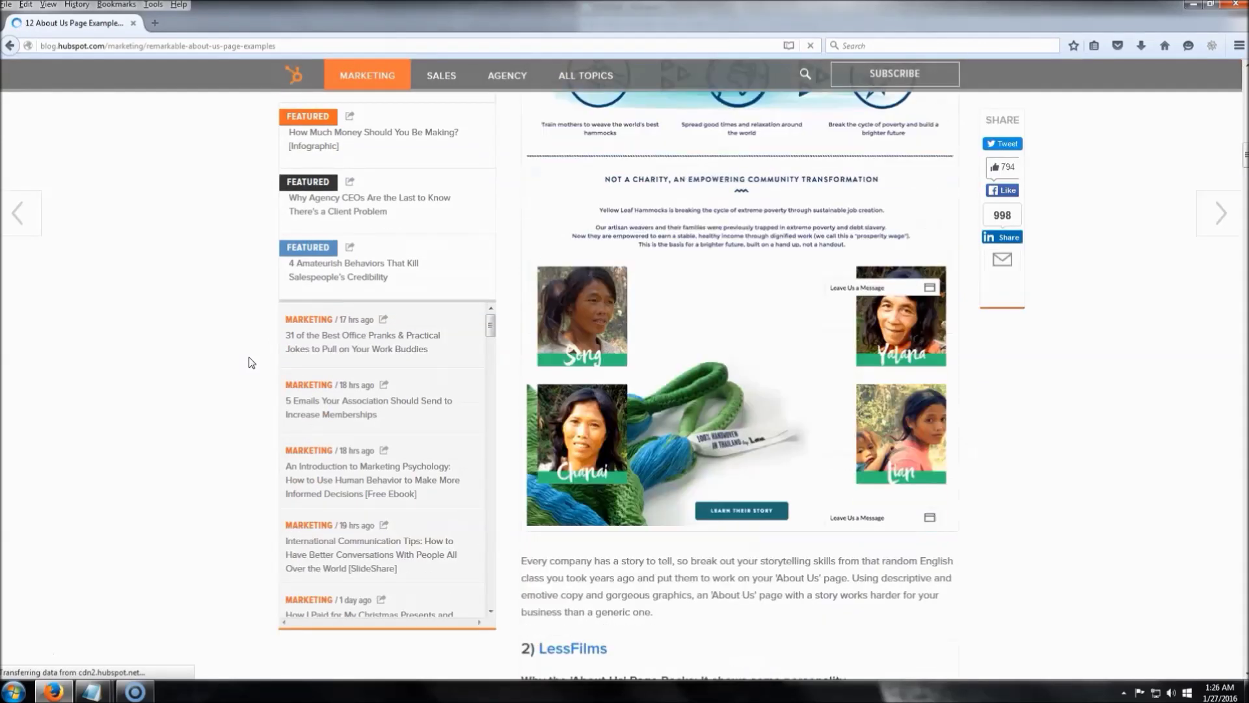
scroll(249, 362, "down", 6)
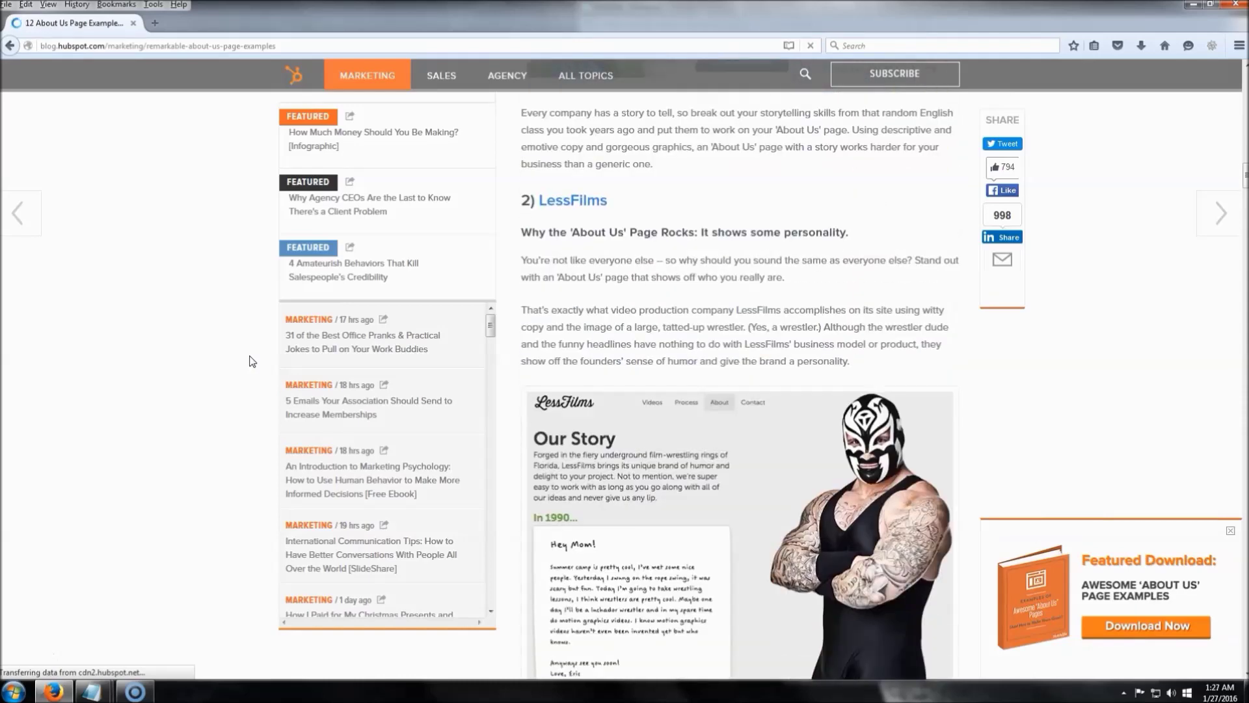
left_click(10, 46)
left_click(8, 48)
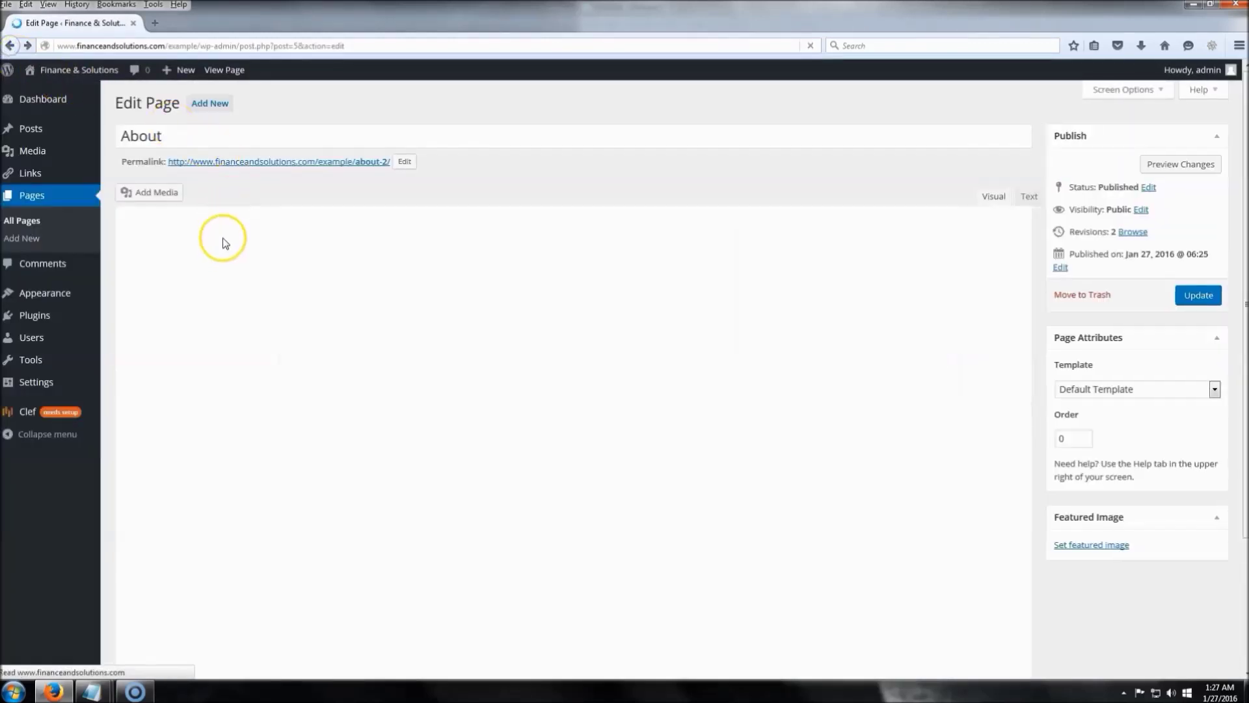
Step: Start a new page titled "Privacy Policy" and copy the privacy policy line with its HTML link from the Untitled Notepad notes
left_click(210, 104)
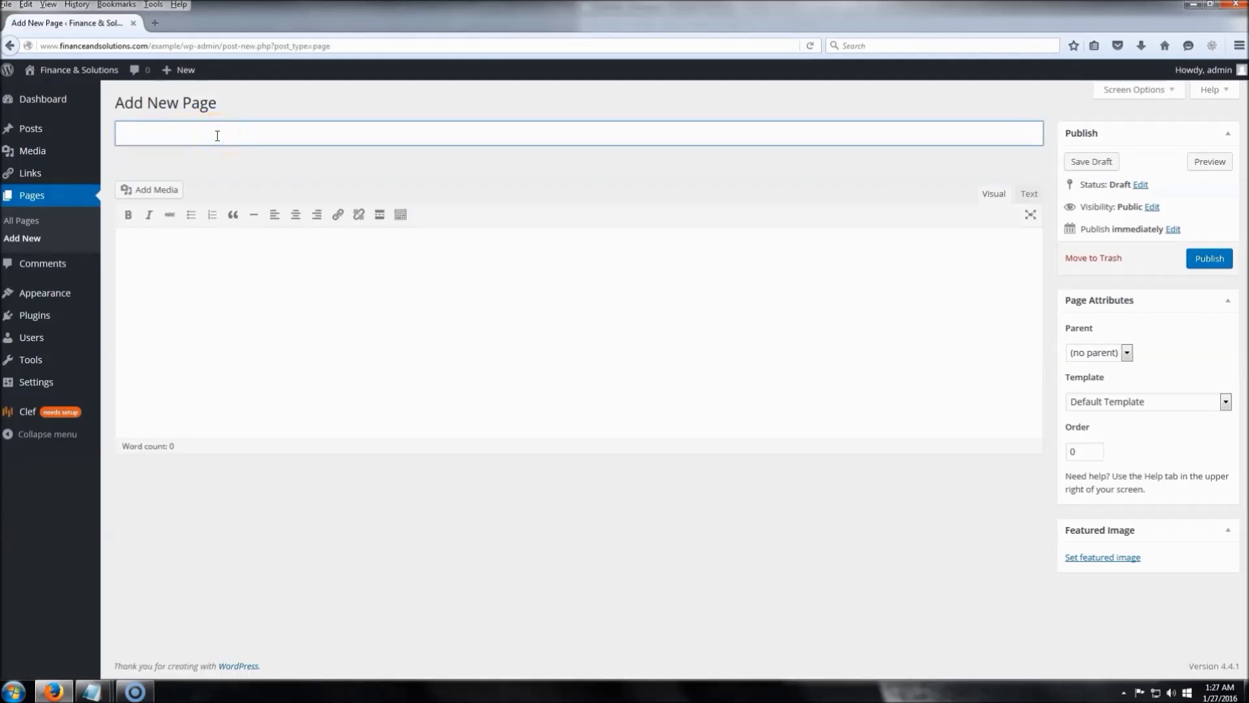
type("Privacy Policy")
left_click(92, 691)
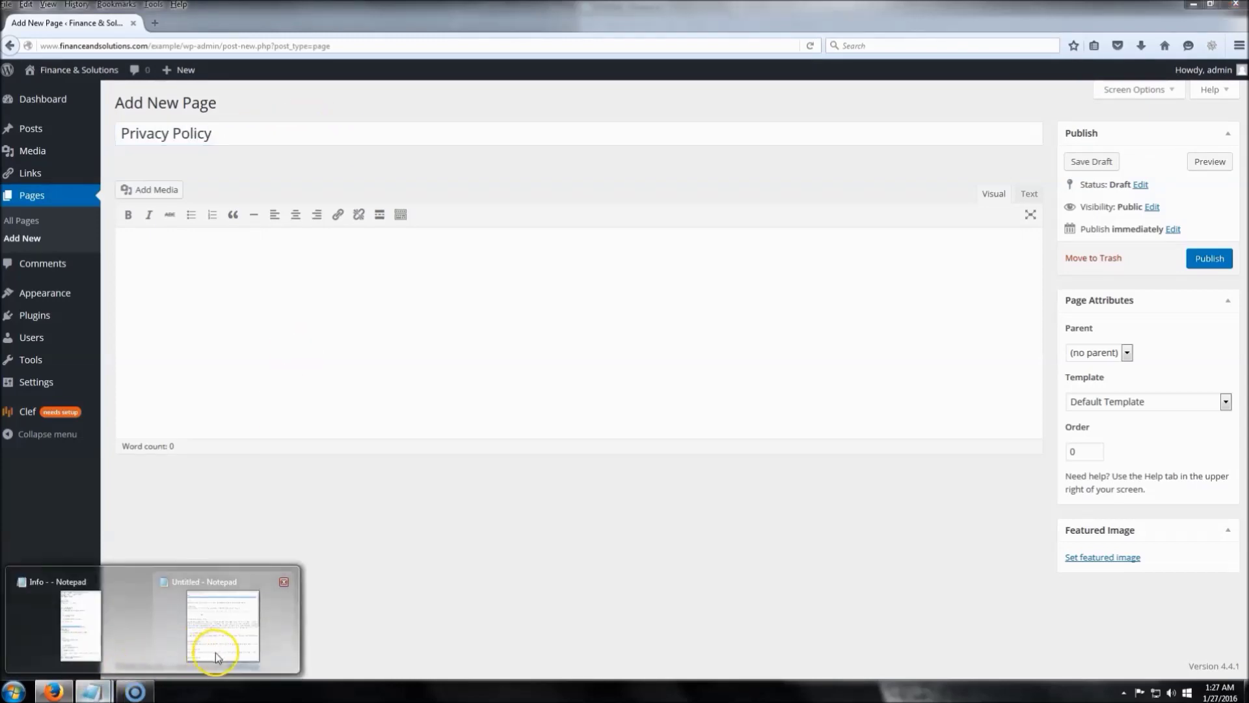
left_click(217, 656)
left_click_drag(1070, 182, 575, 188)
key("ctrl+c")
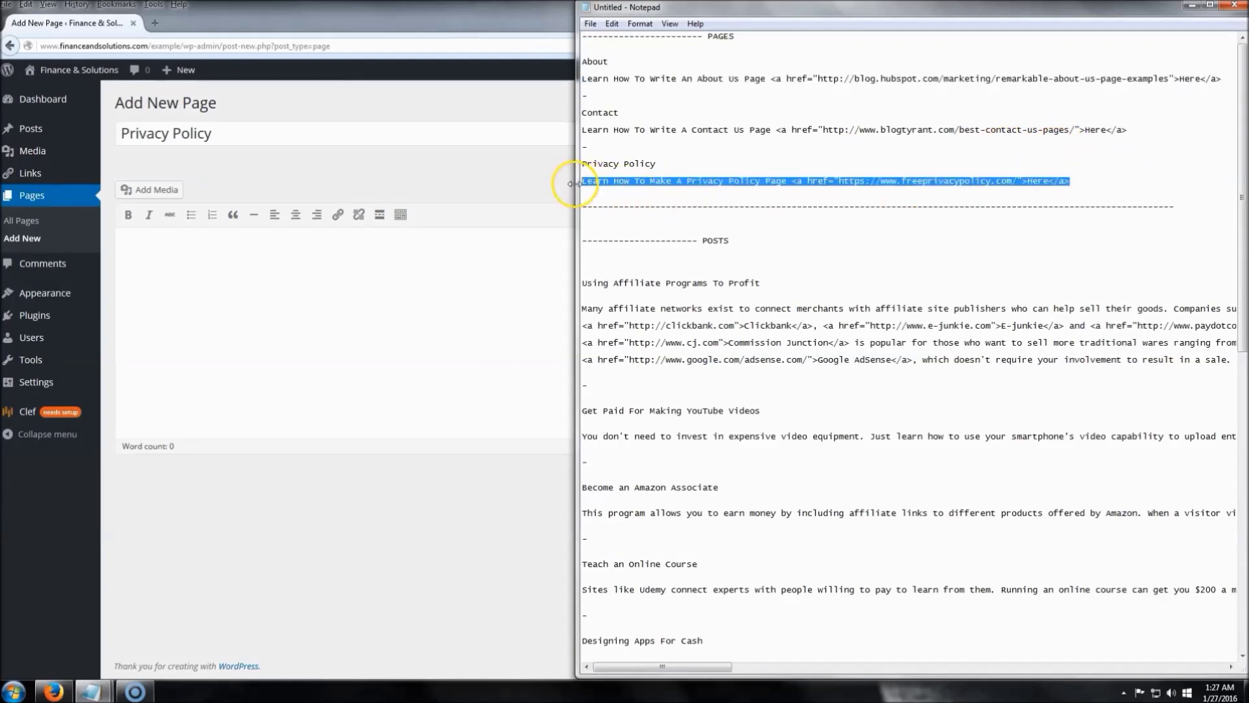
Step: Paste the copied line as HTML into the Privacy Policy page, check it in the visual view and publish the page
left_click(382, 252)
left_click(1029, 194)
left_click(759, 315)
key("ctrl+v")
left_click(994, 193)
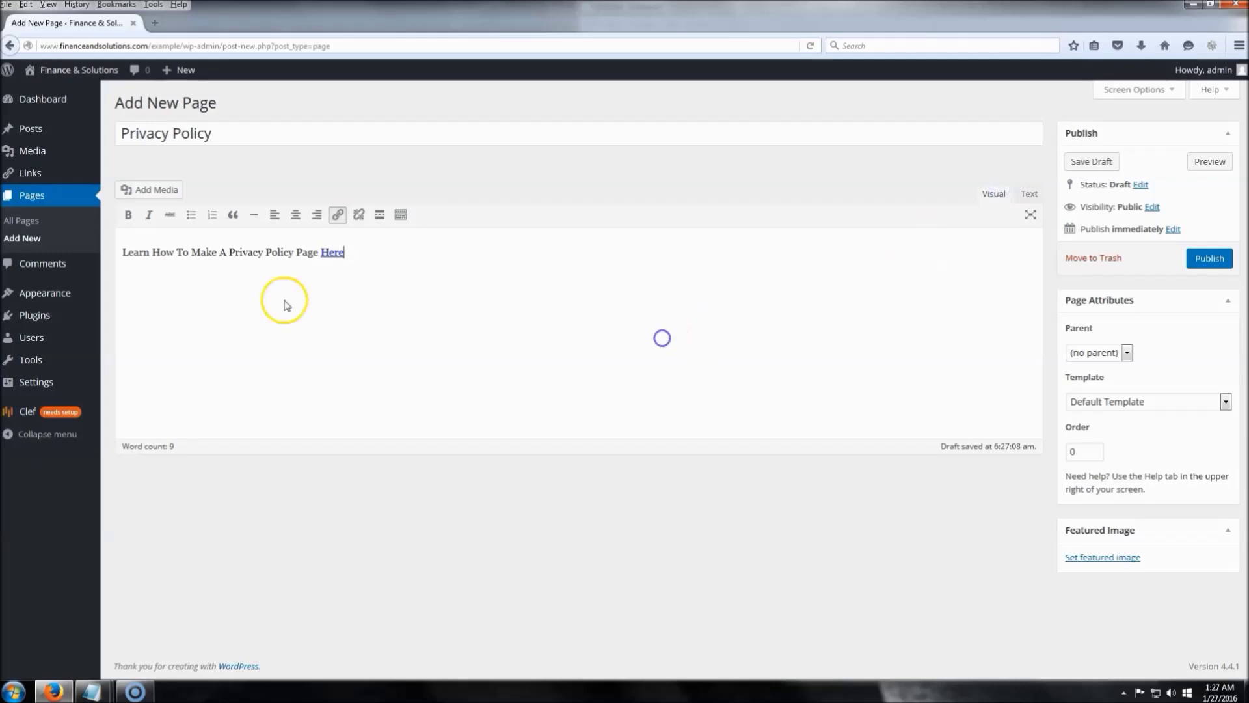
left_click(185, 274)
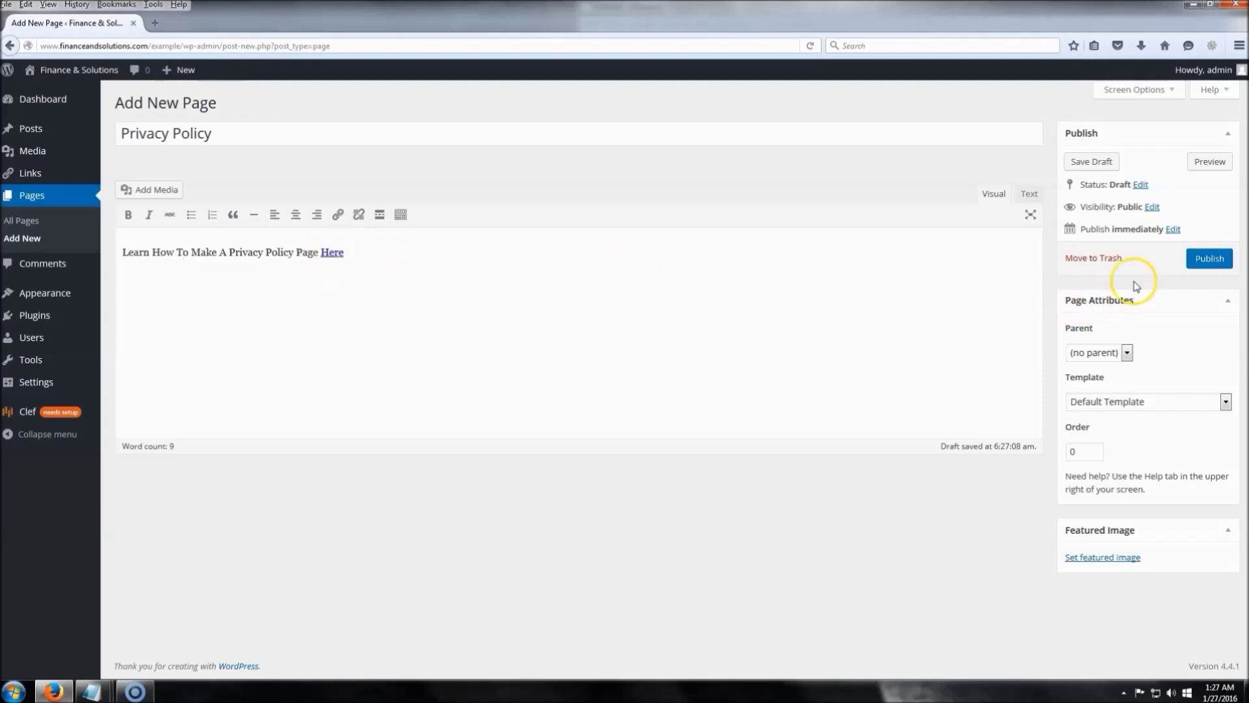
left_click(1209, 258)
Step: View the published Privacy Policy page, check where its "Here" link leads and return to the page
left_click(216, 133)
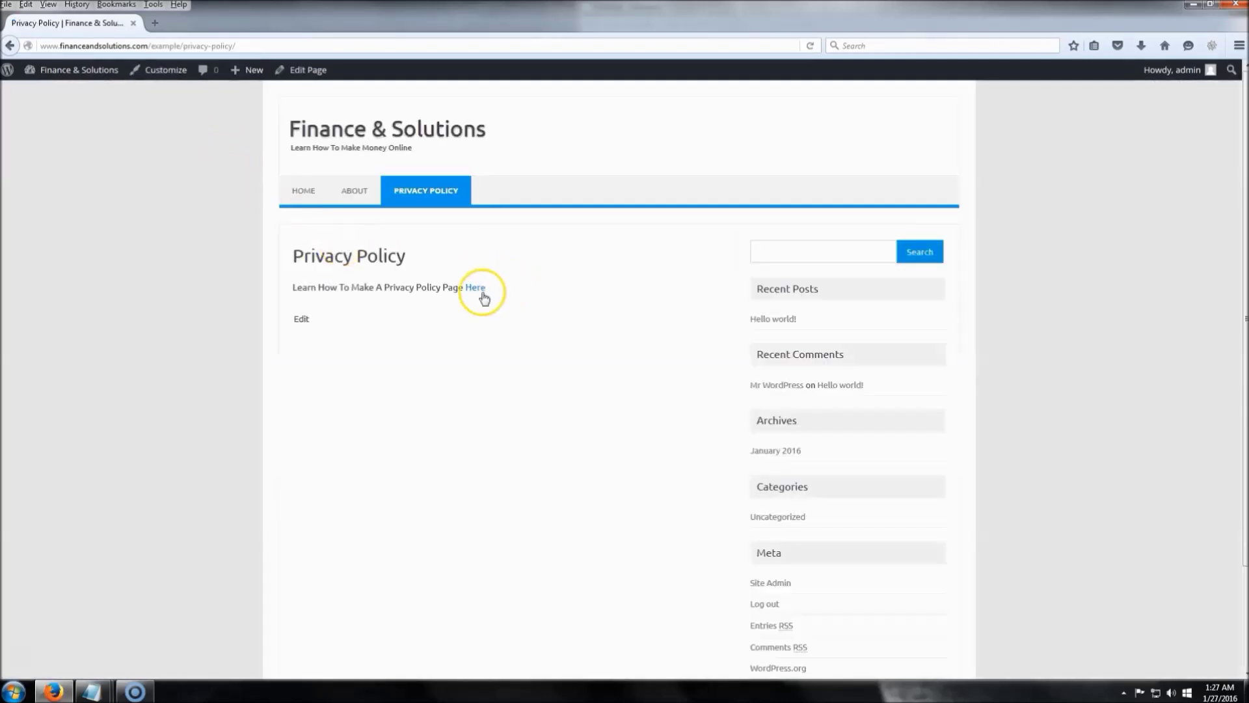
left_click(471, 289)
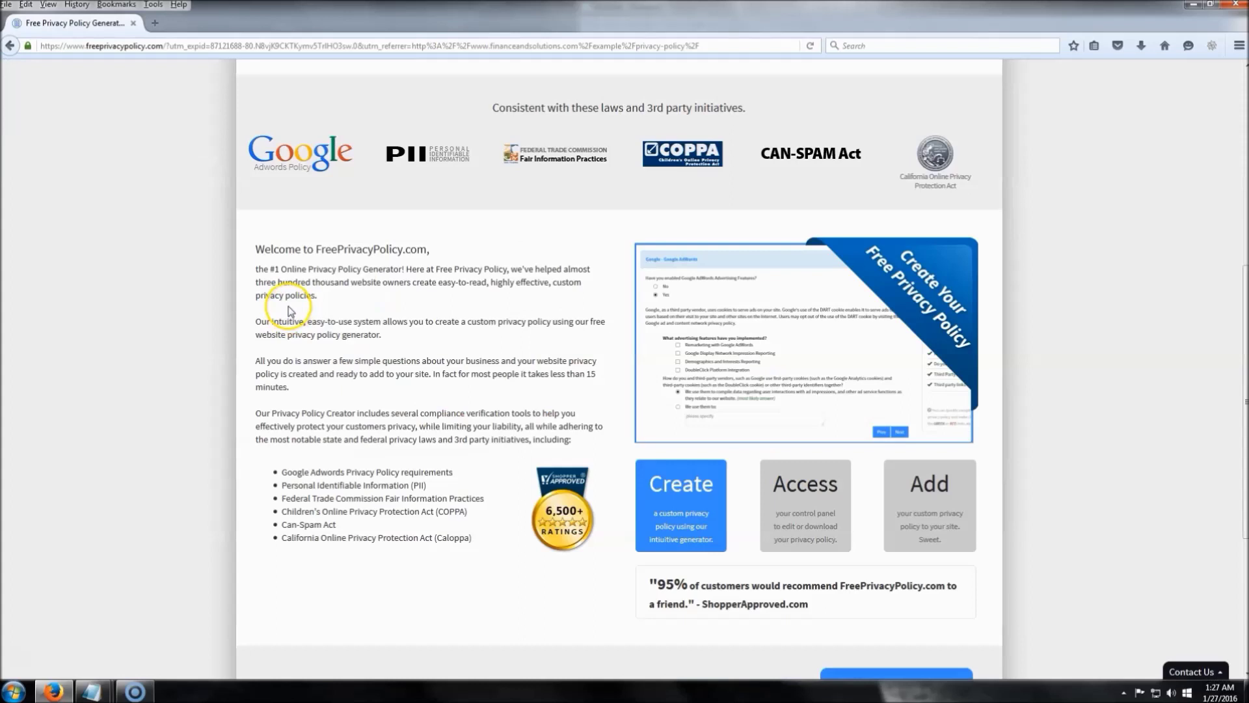
left_click(9, 47)
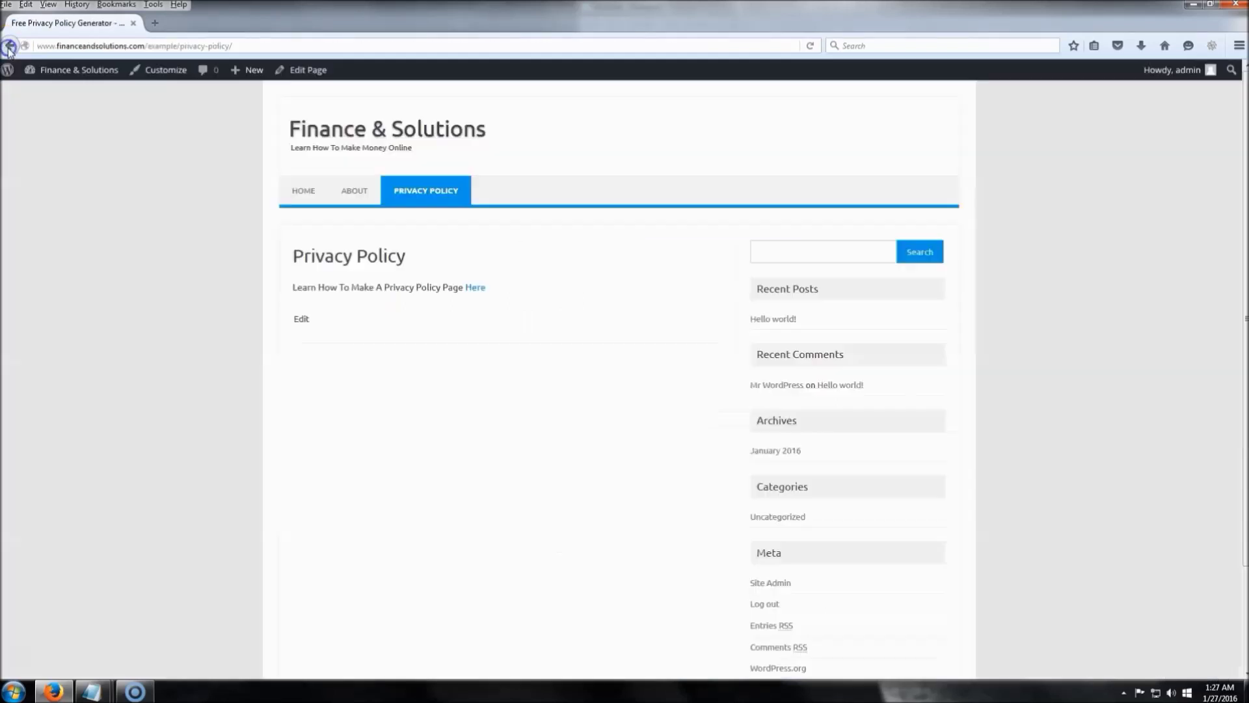
Step: Return to the page editor and start a new page titled "Contact Us"
left_click(9, 48)
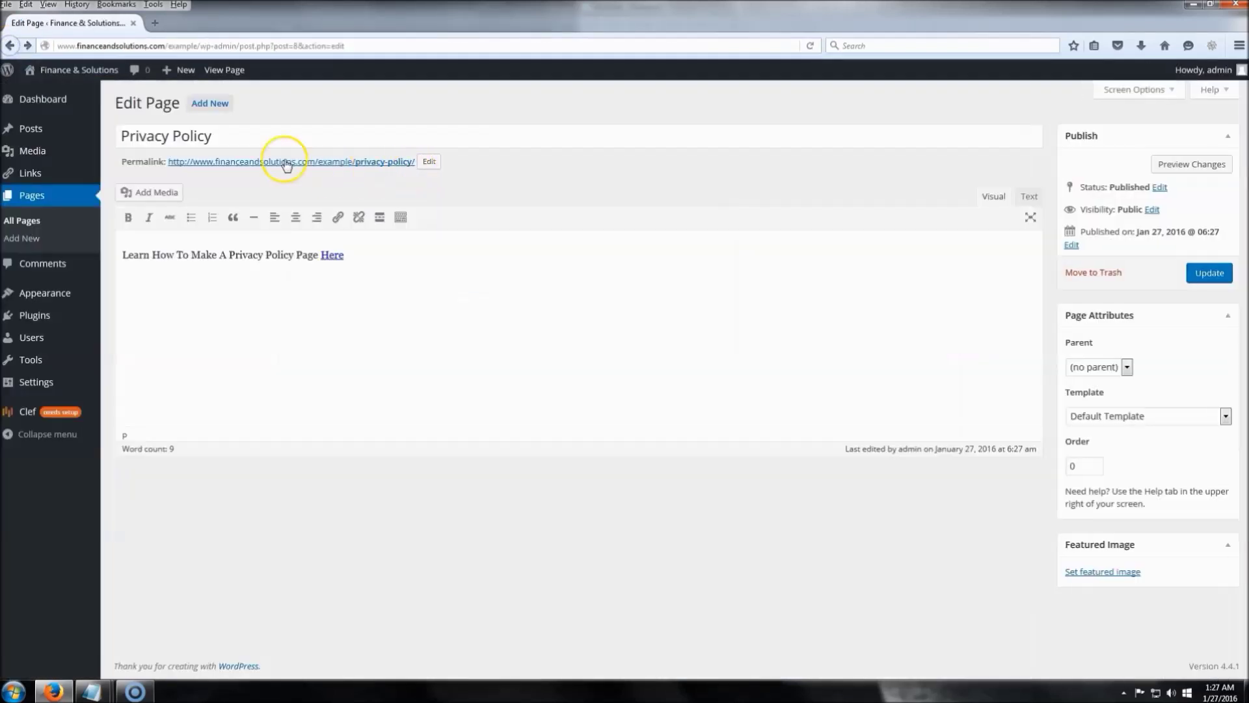
left_click(209, 103)
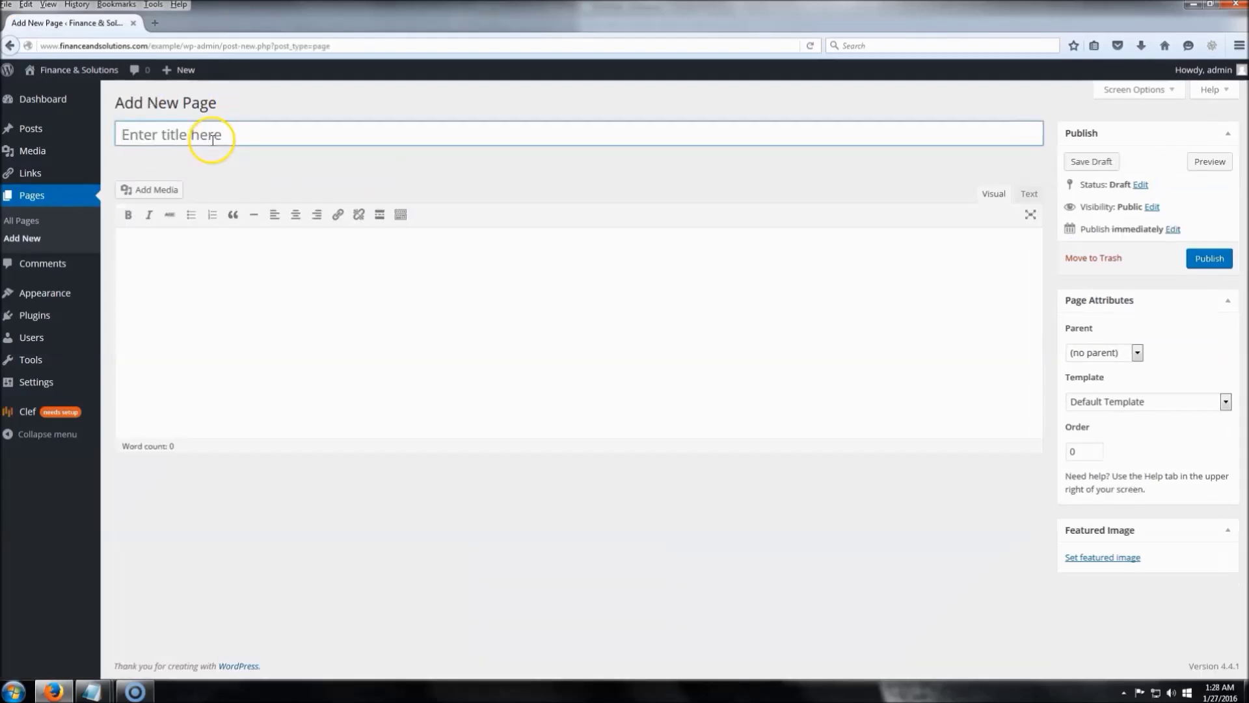
left_click(216, 138)
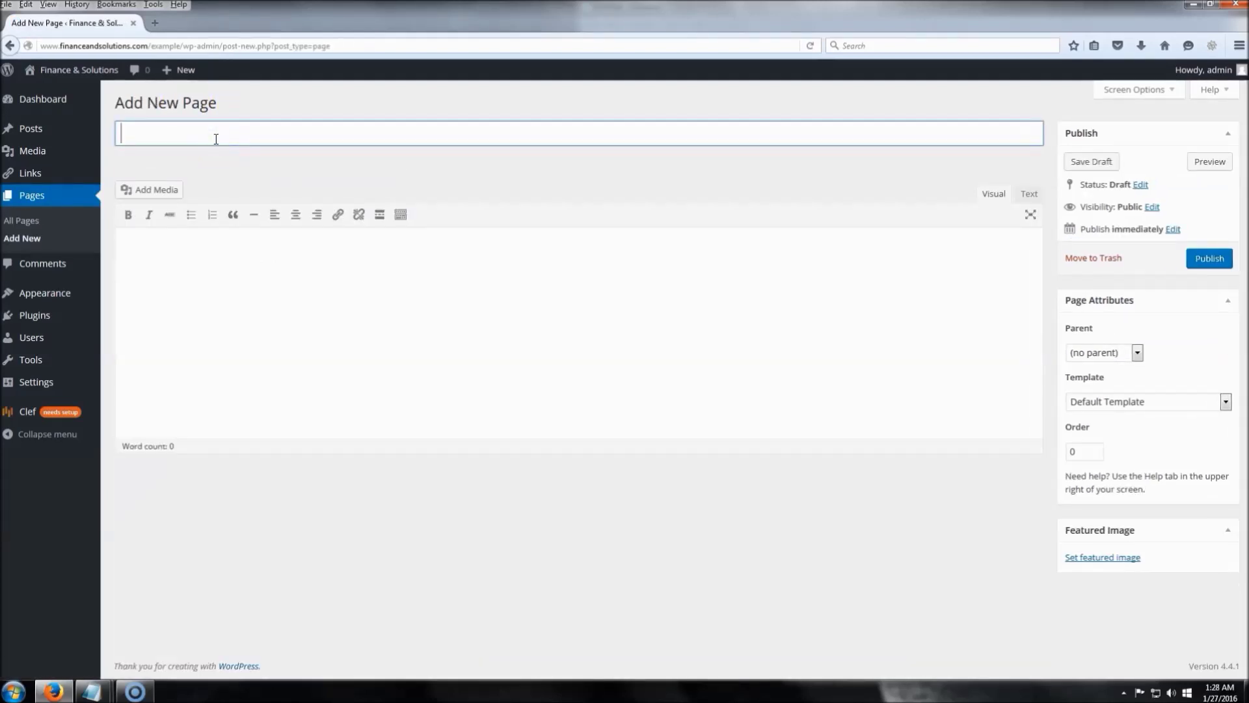
type("Contact Us")
Step: Copy the "Learn How To Write A Contact Us Page" line with its HTML link from the Untitled Notepad notes
mouse_move(91, 690)
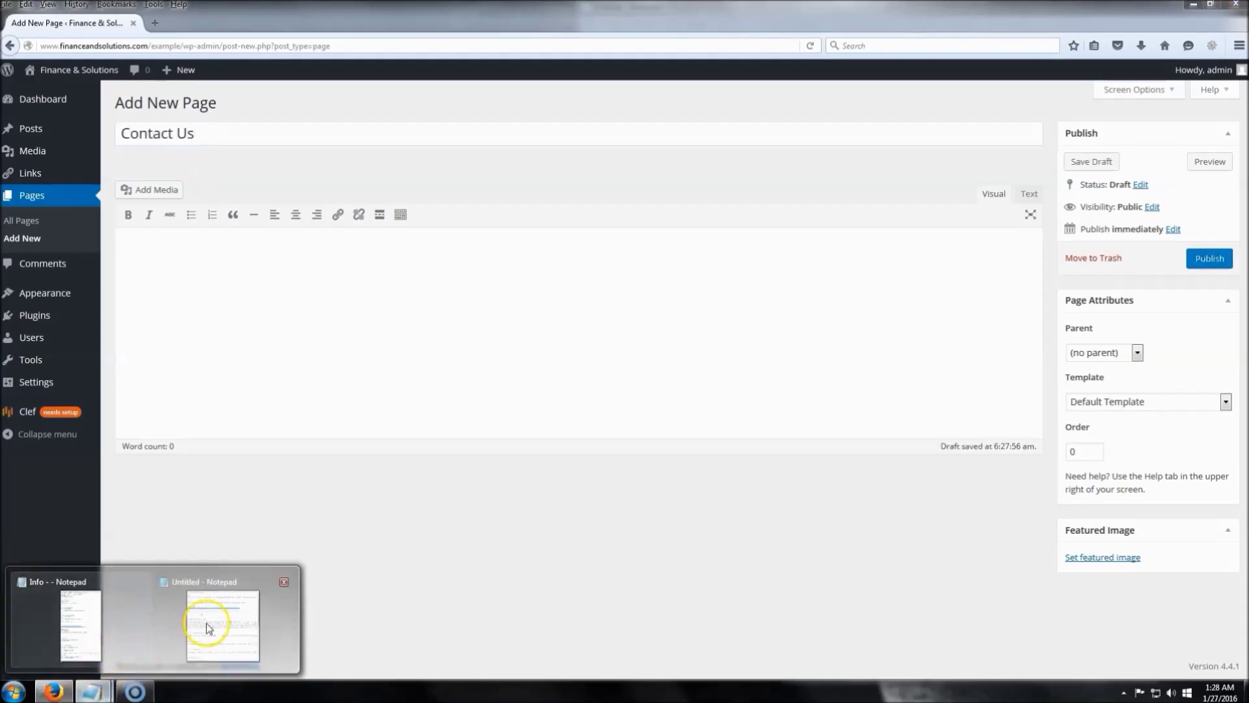
left_click(154, 636)
left_click(758, 210)
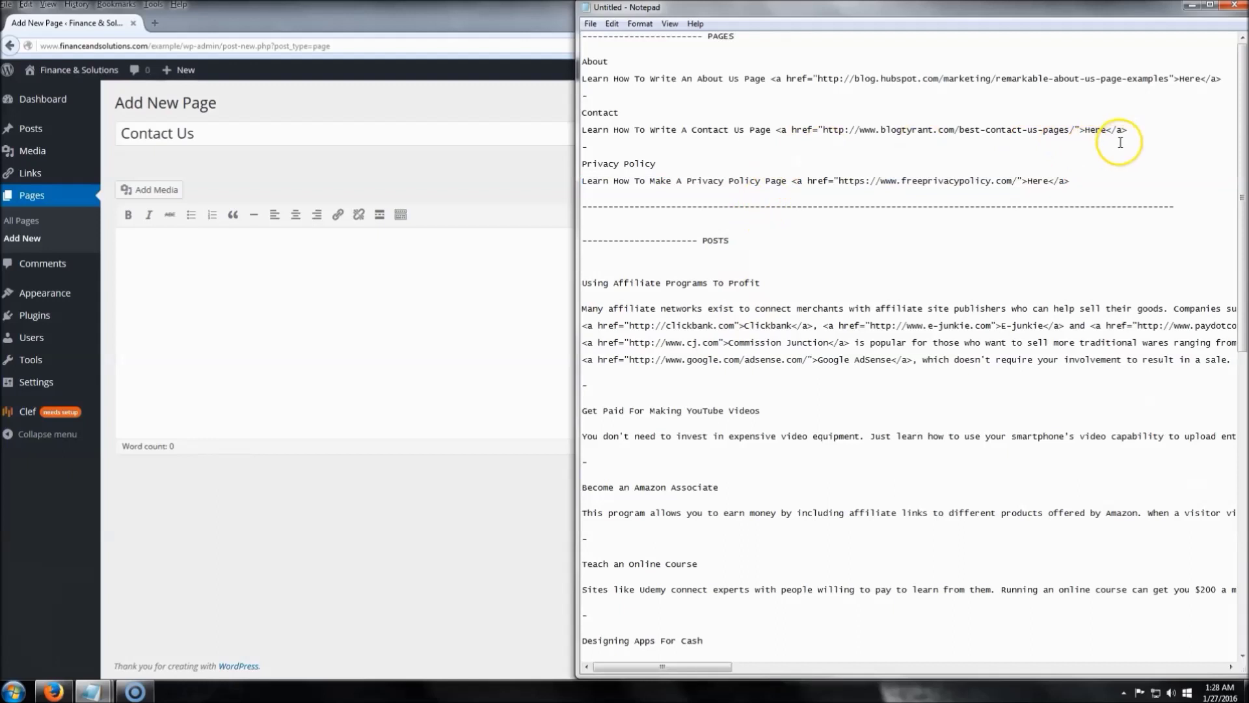
left_click(577, 135)
key("shift+End")
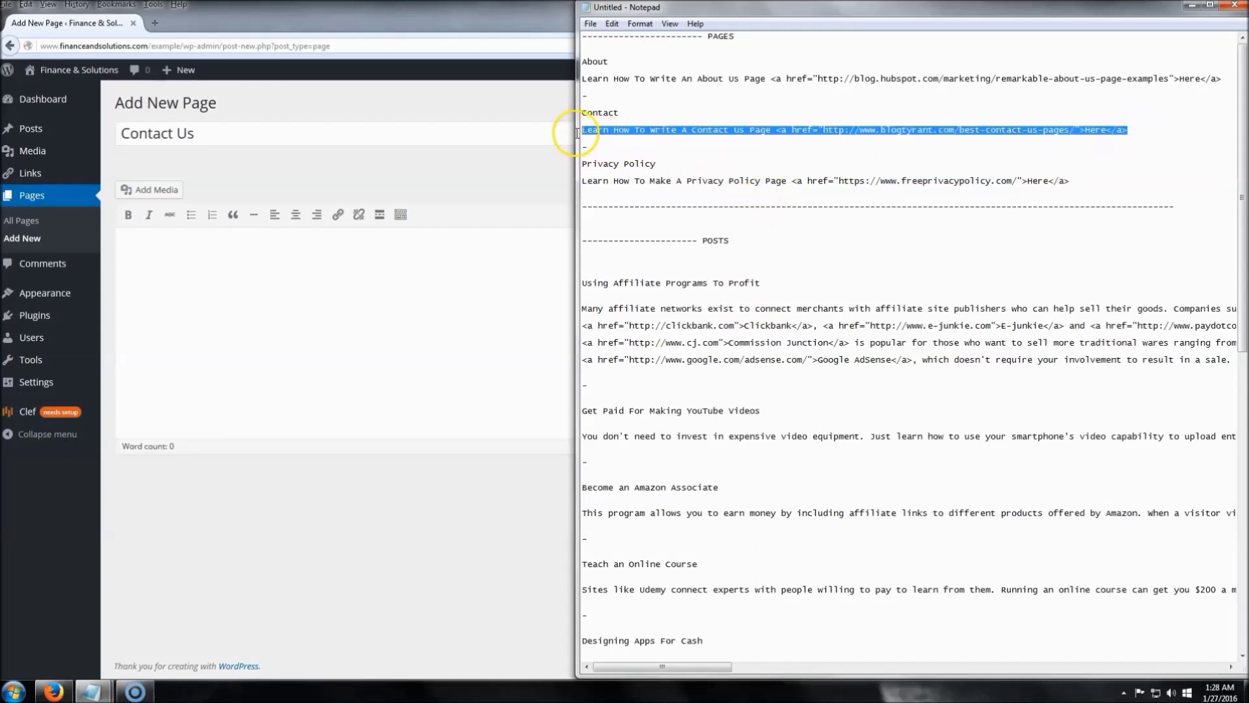
Step: Paste the copied line as HTML into the Contact Us page, check it in the visual view and publish the page
left_click(359, 313)
left_click(1031, 195)
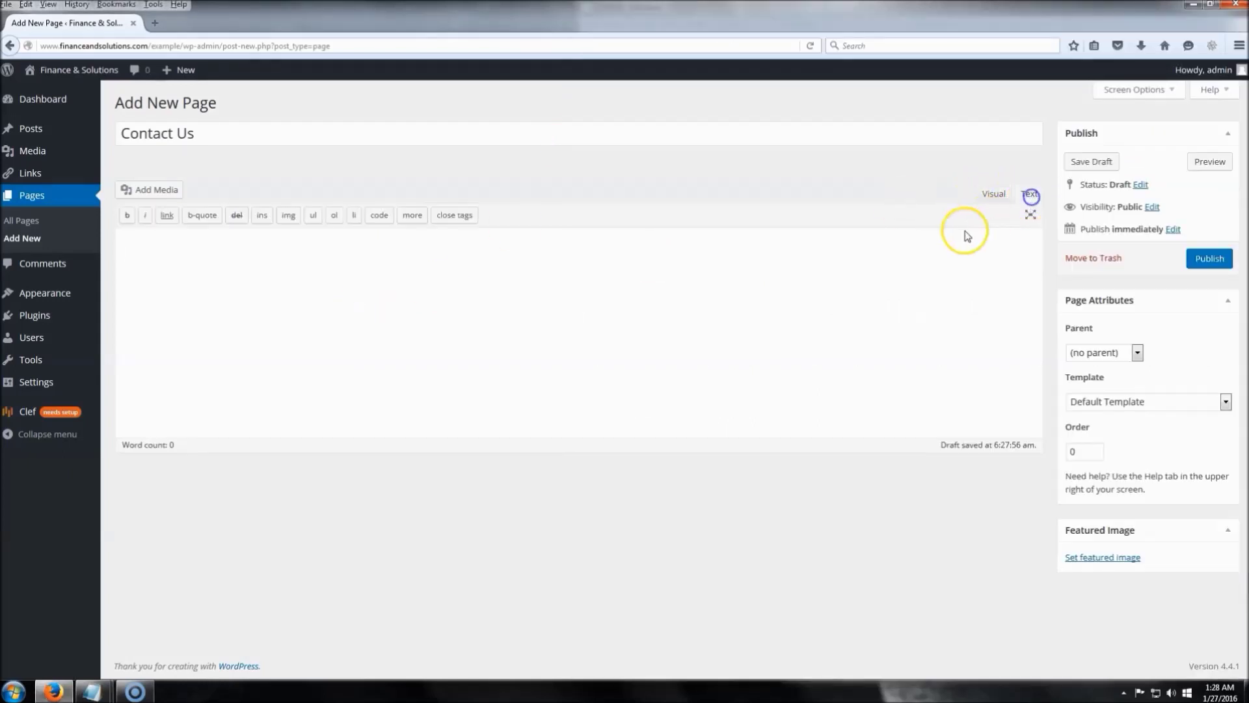
key("ctrl+v")
left_click(993, 194)
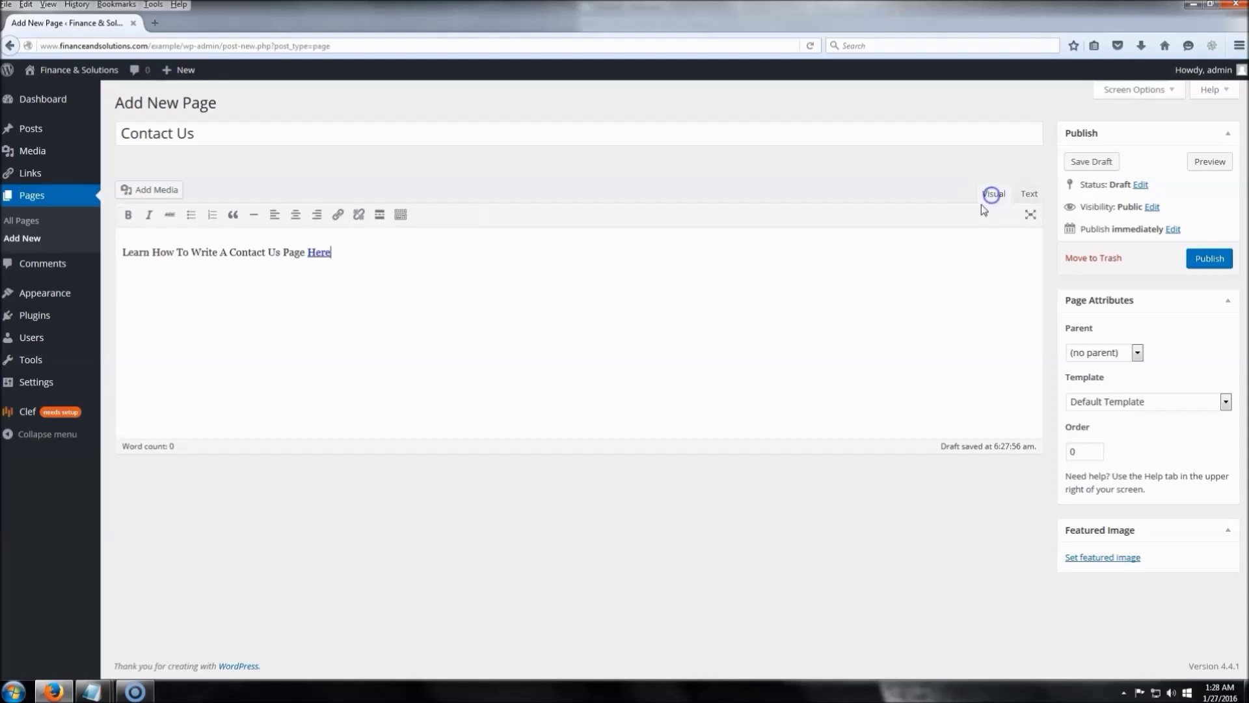
left_click(1214, 262)
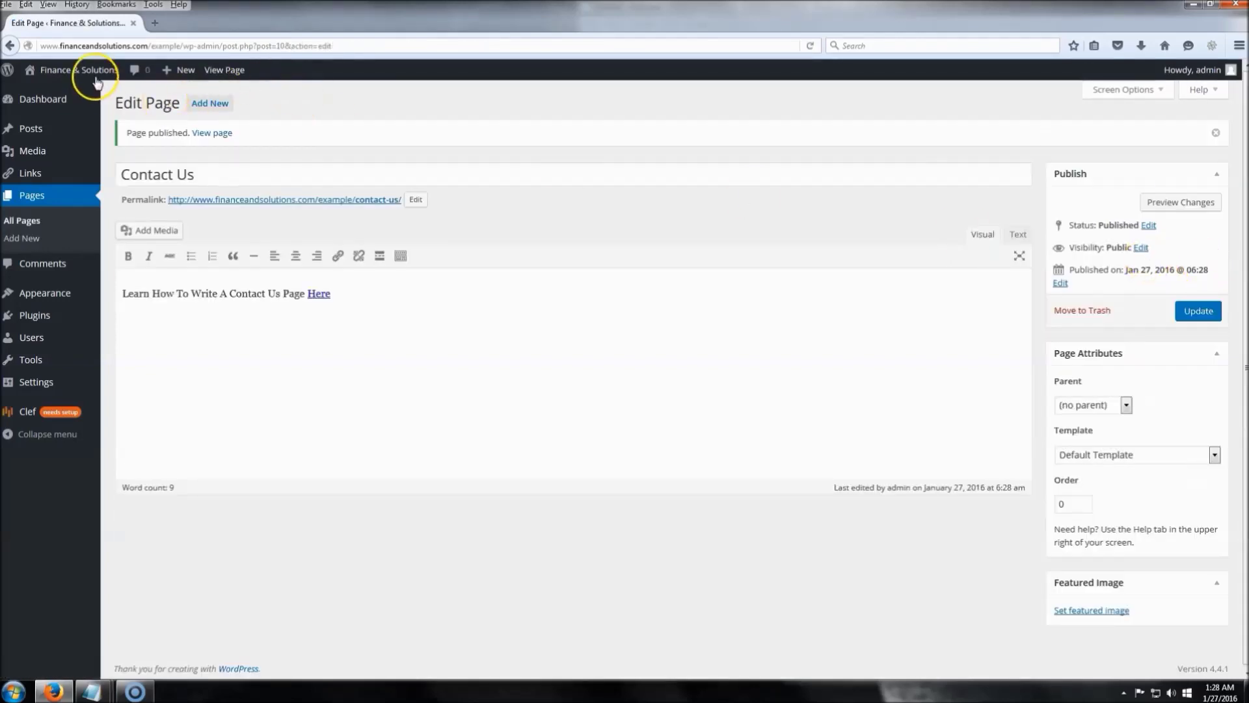
Step: Open the live site in a new tab, compare its menu order with the Contact Us page's Order attribute, and close the tab
right_click(97, 81)
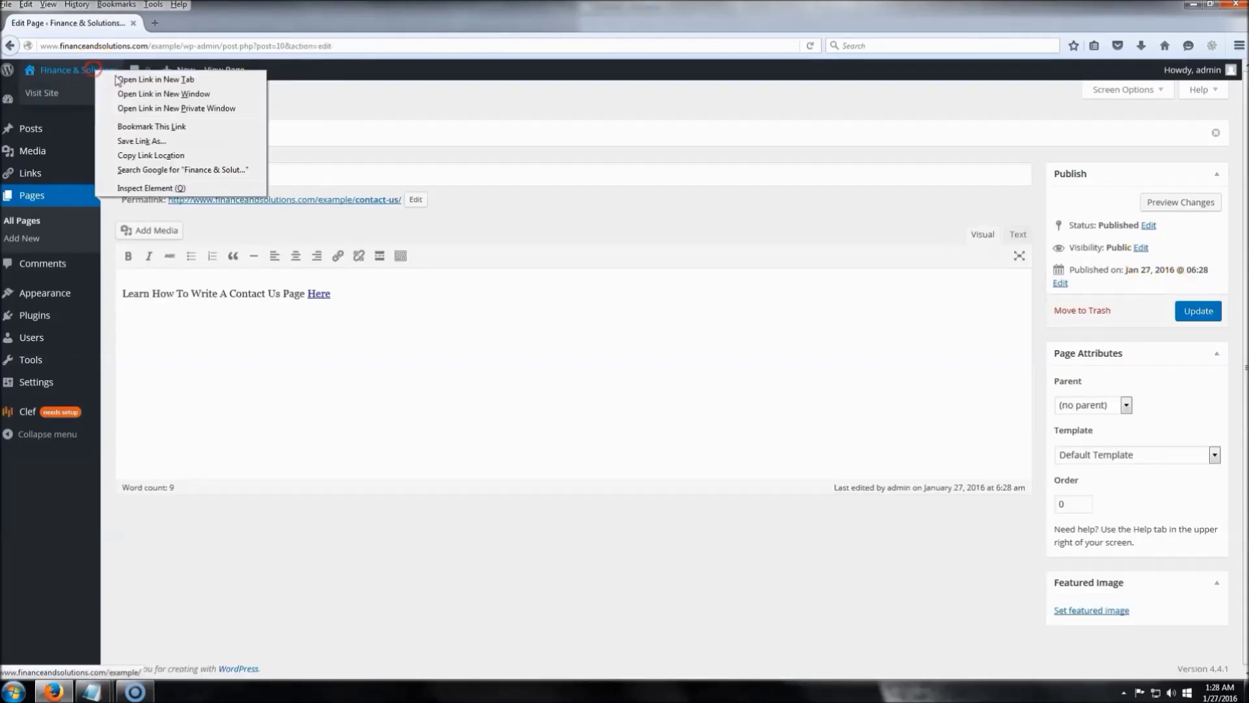
left_click(172, 79)
left_click(179, 29)
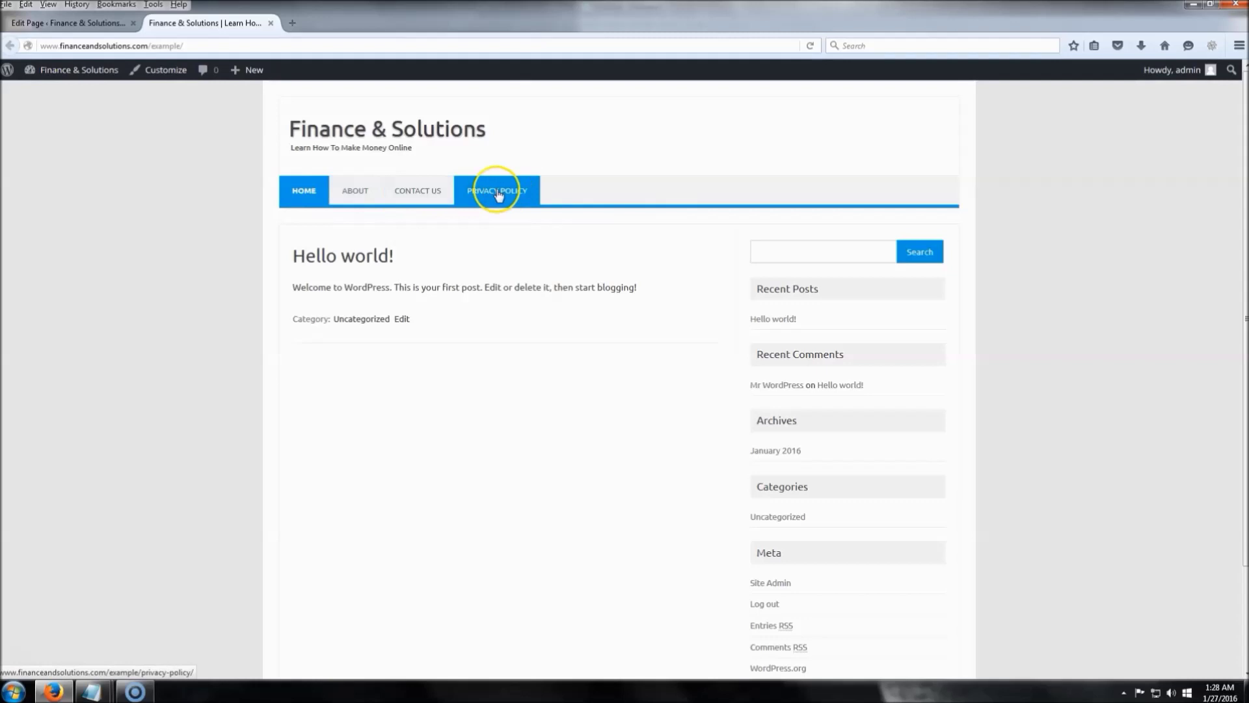
left_click(69, 22)
left_click(1084, 508)
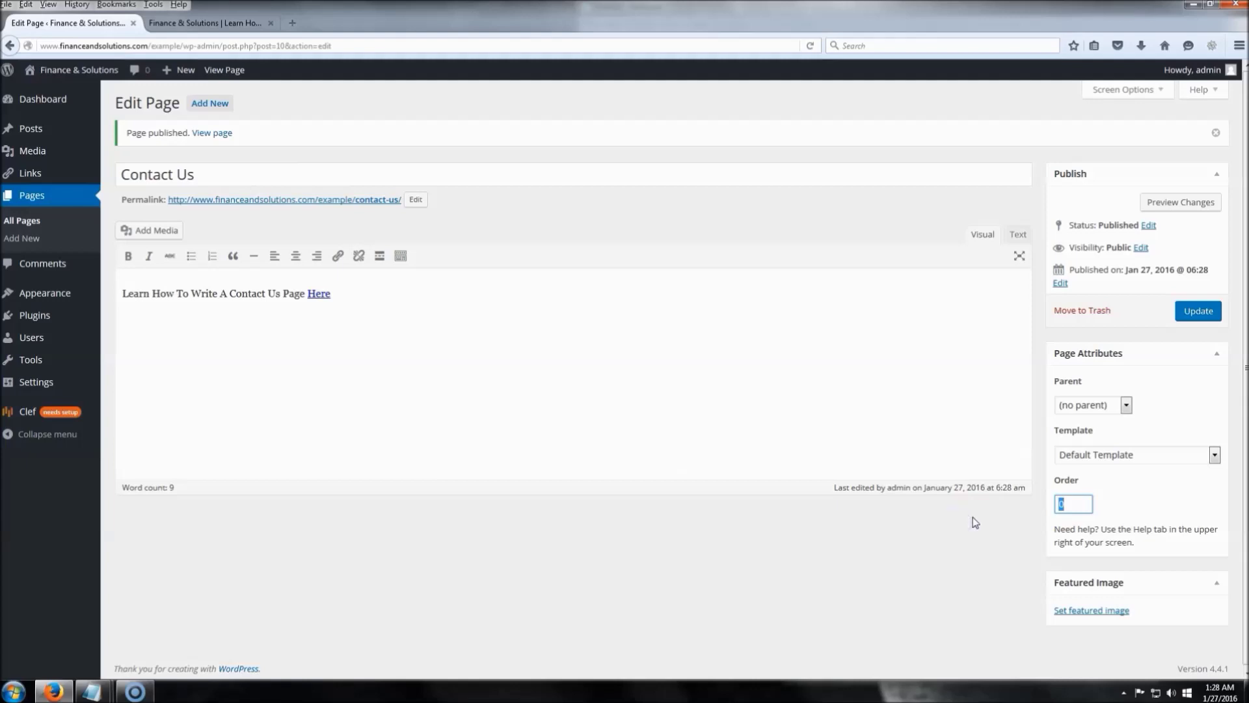
left_click(1083, 505)
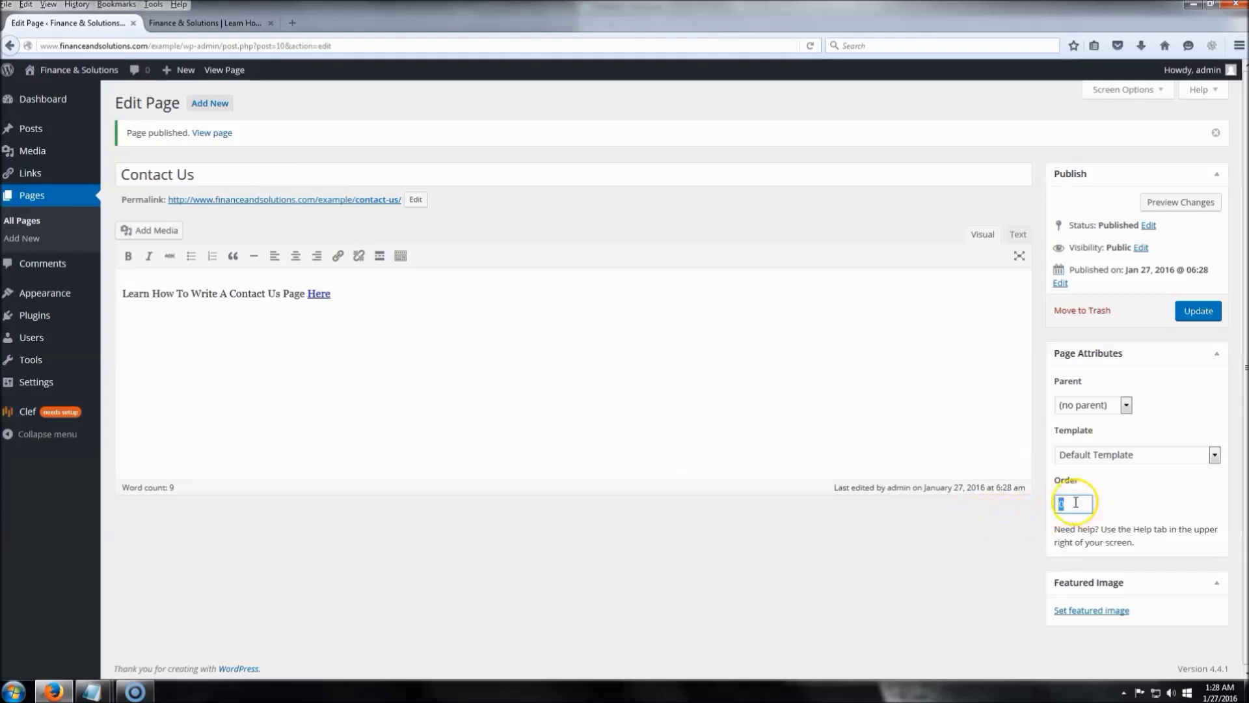
left_click(199, 23)
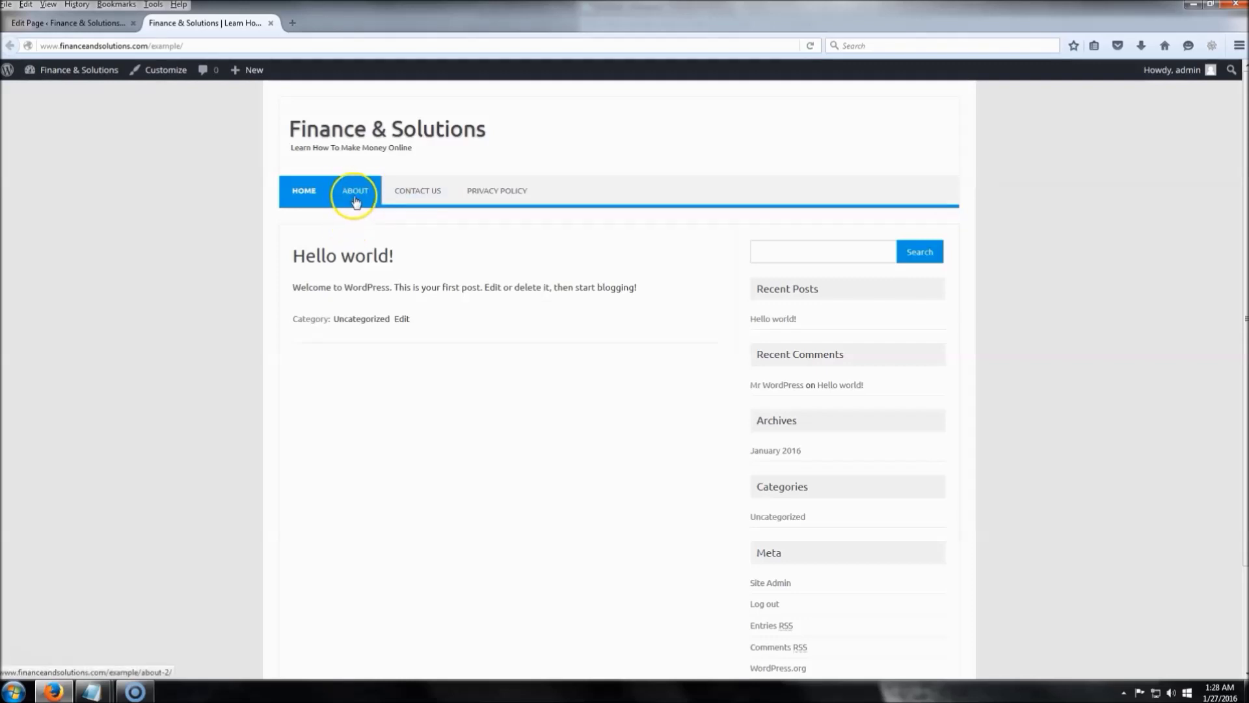
left_click(104, 26)
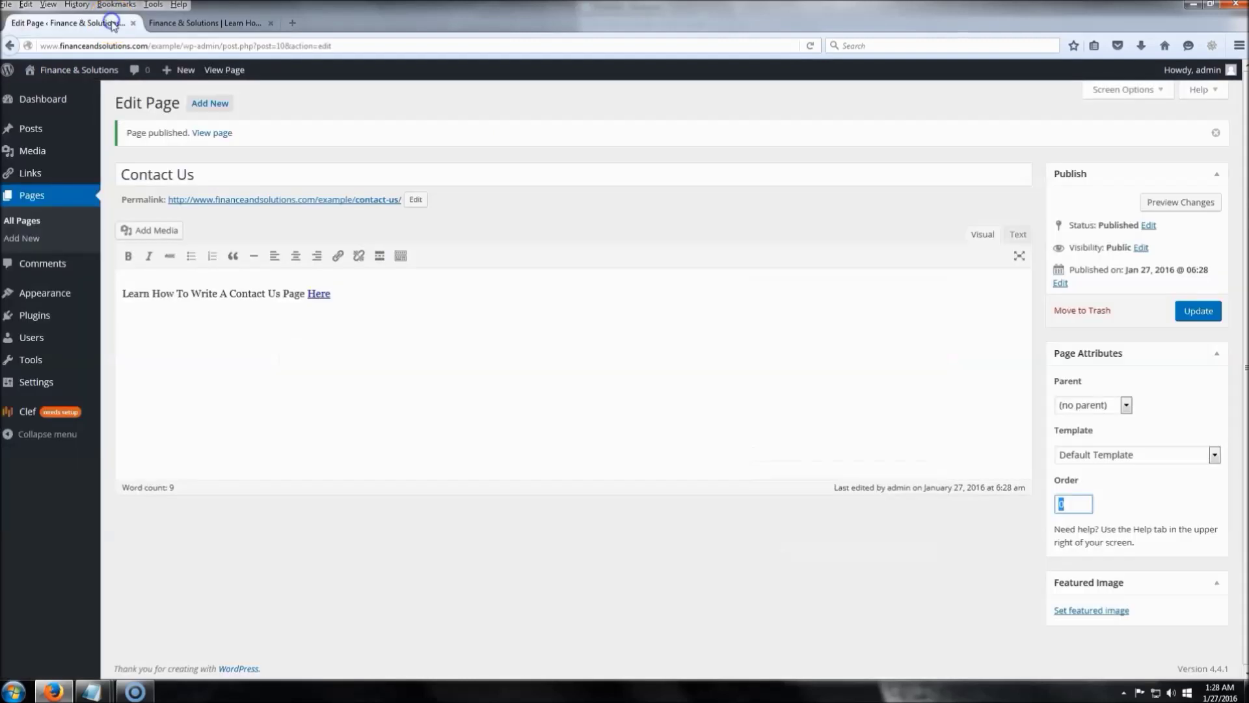
left_click(270, 24)
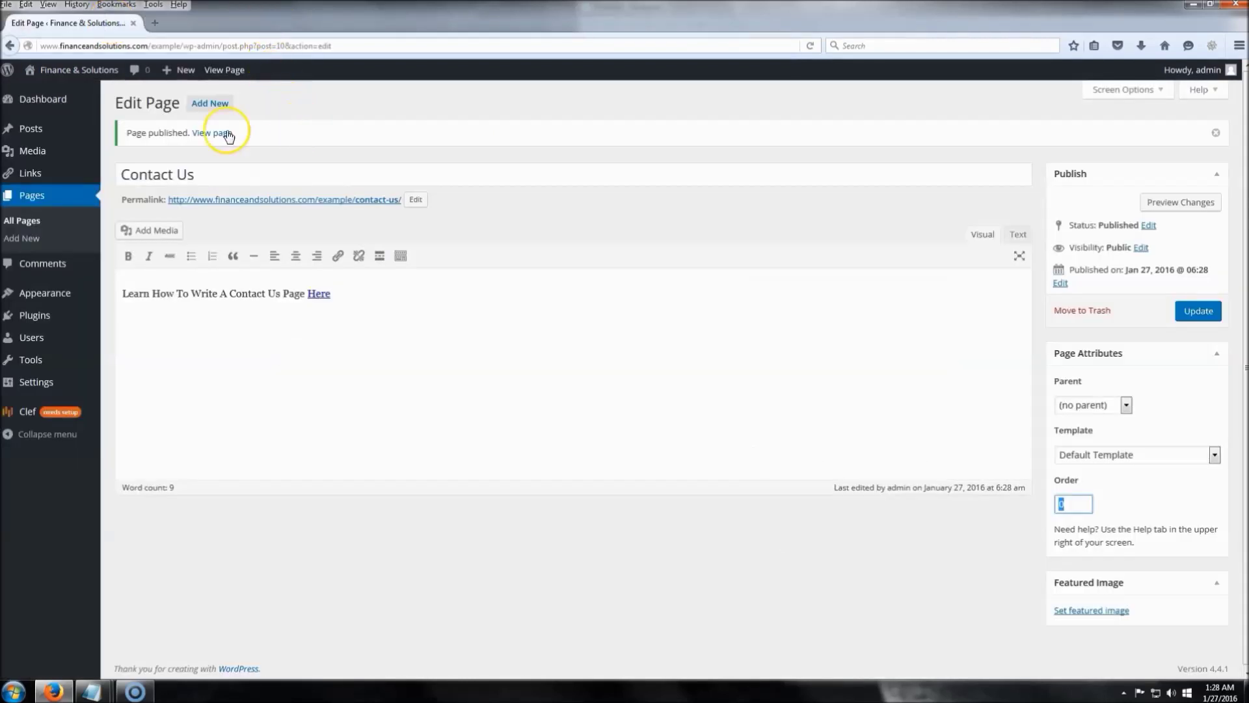
Step: Move the "Hello world!" post to the trash from the list of posts
left_click(21, 130)
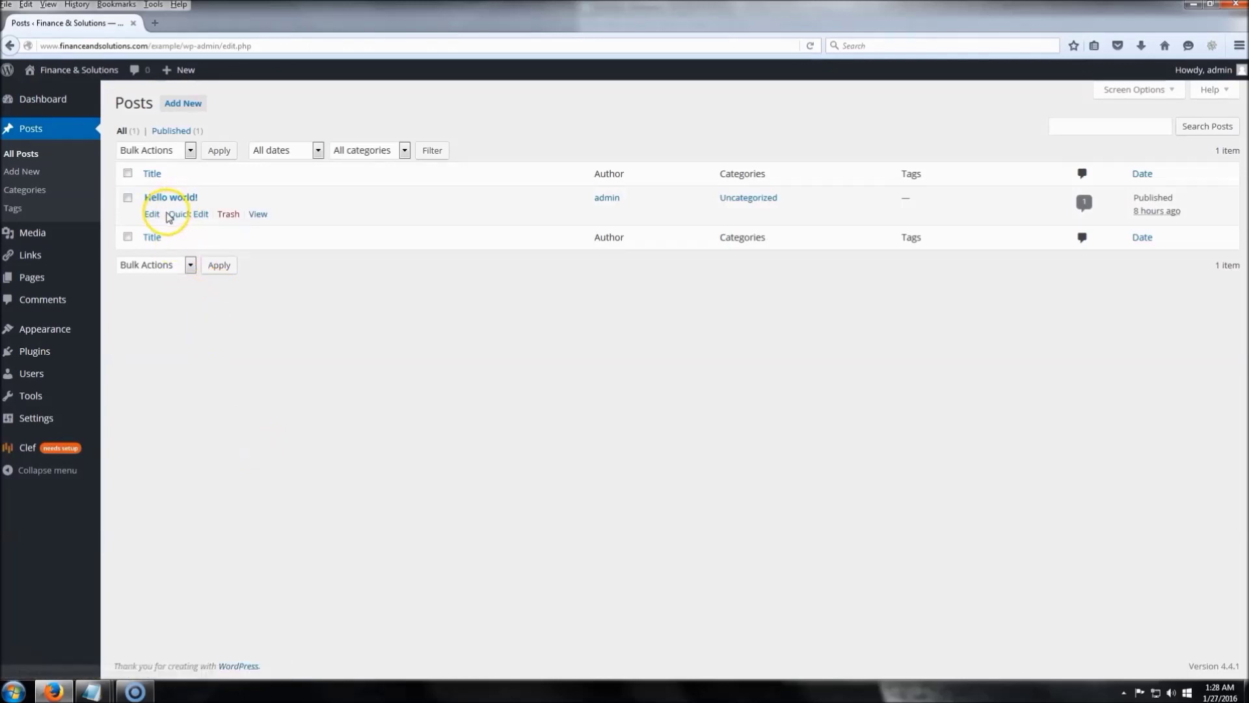
left_click(128, 198)
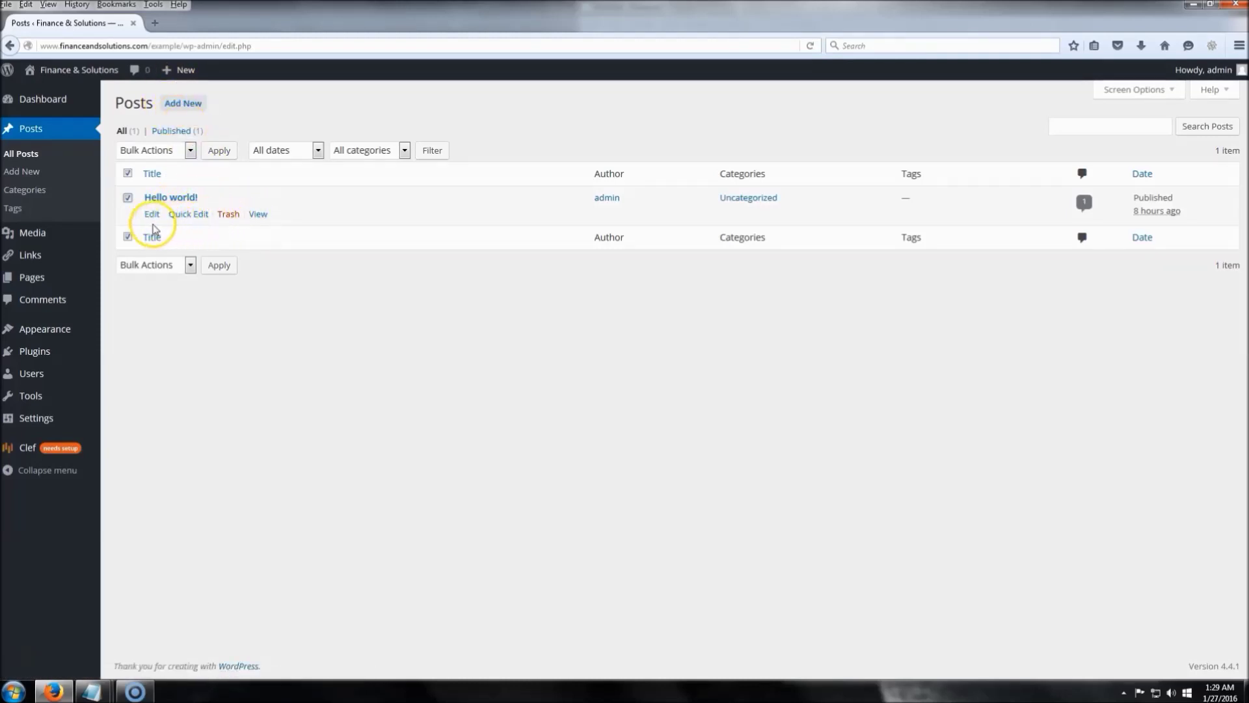
left_click(225, 217)
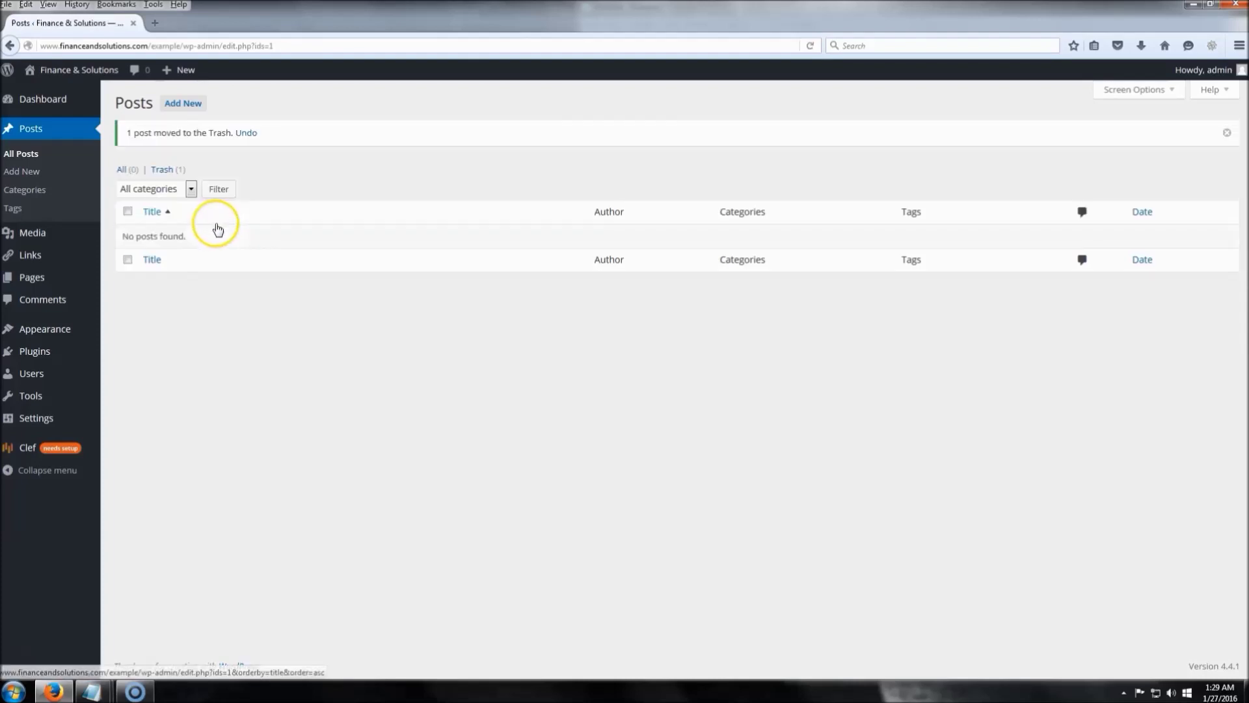
Step: Start a new post and title it "Using Affiliate Programs To Profit", copied from the Untitled Notepad notes
left_click(183, 106)
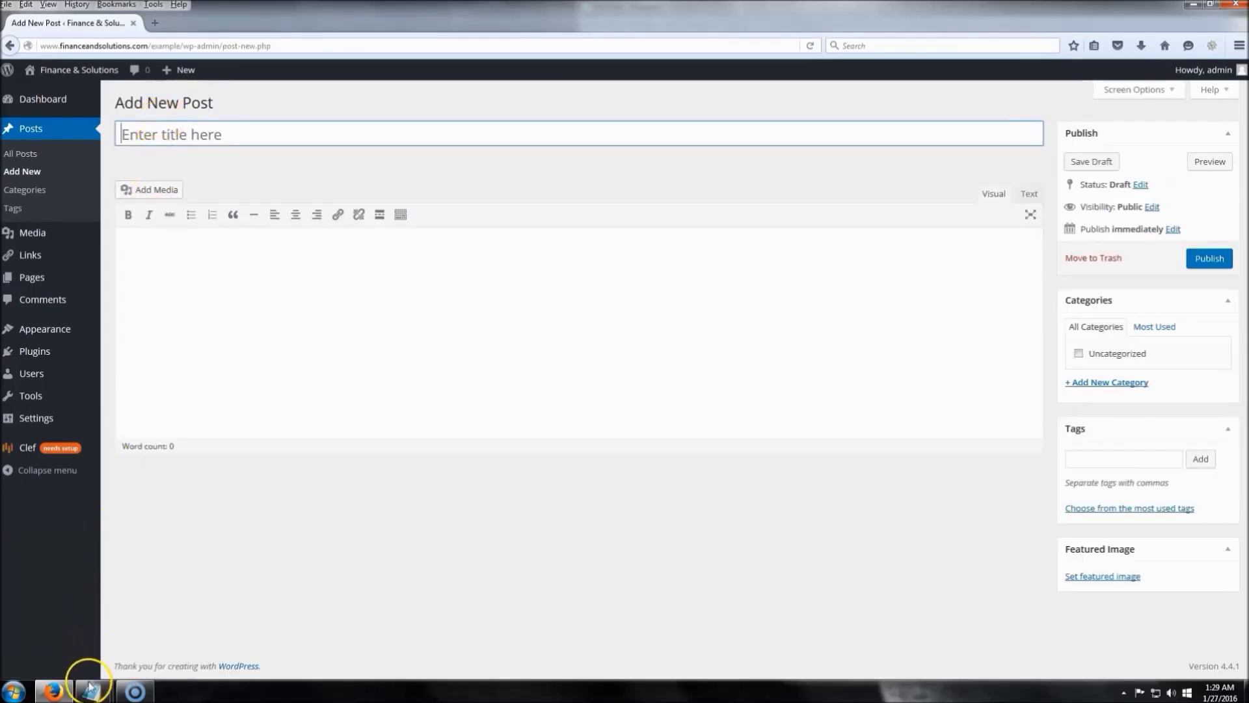
mouse_move(91, 691)
left_click(237, 615)
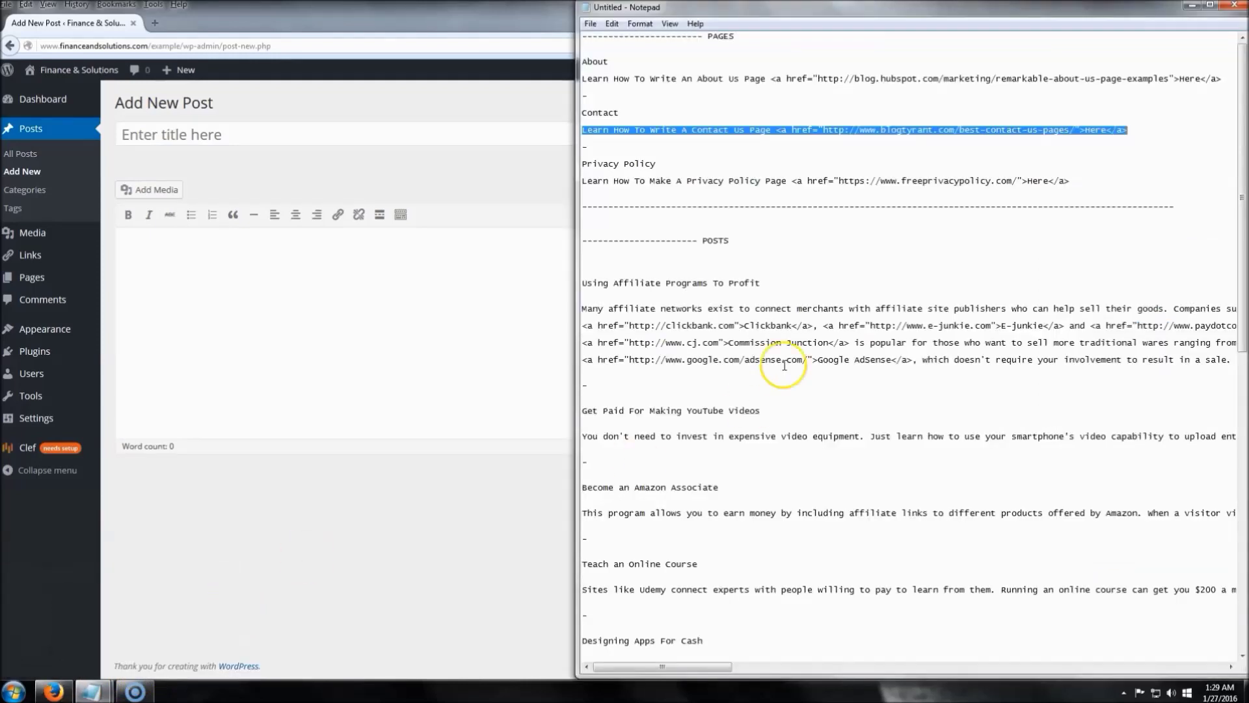
left_click(748, 386)
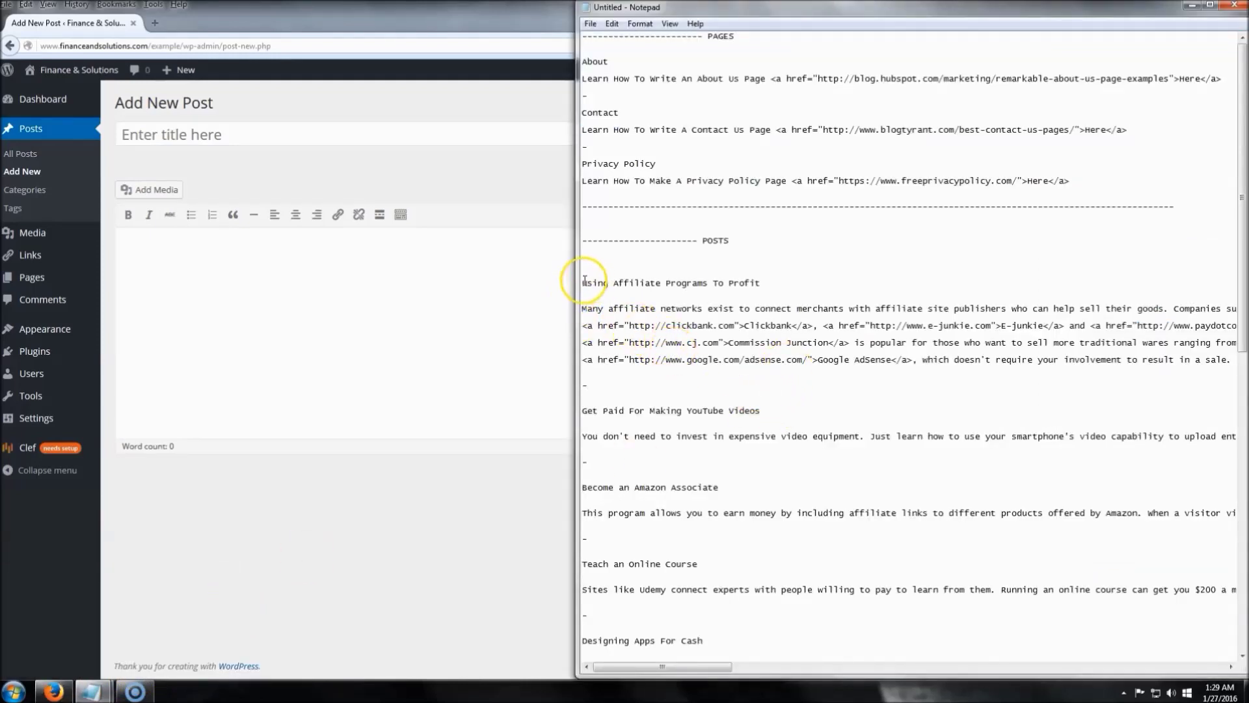
left_click_drag(594, 281, 788, 284)
key("ctrl+c")
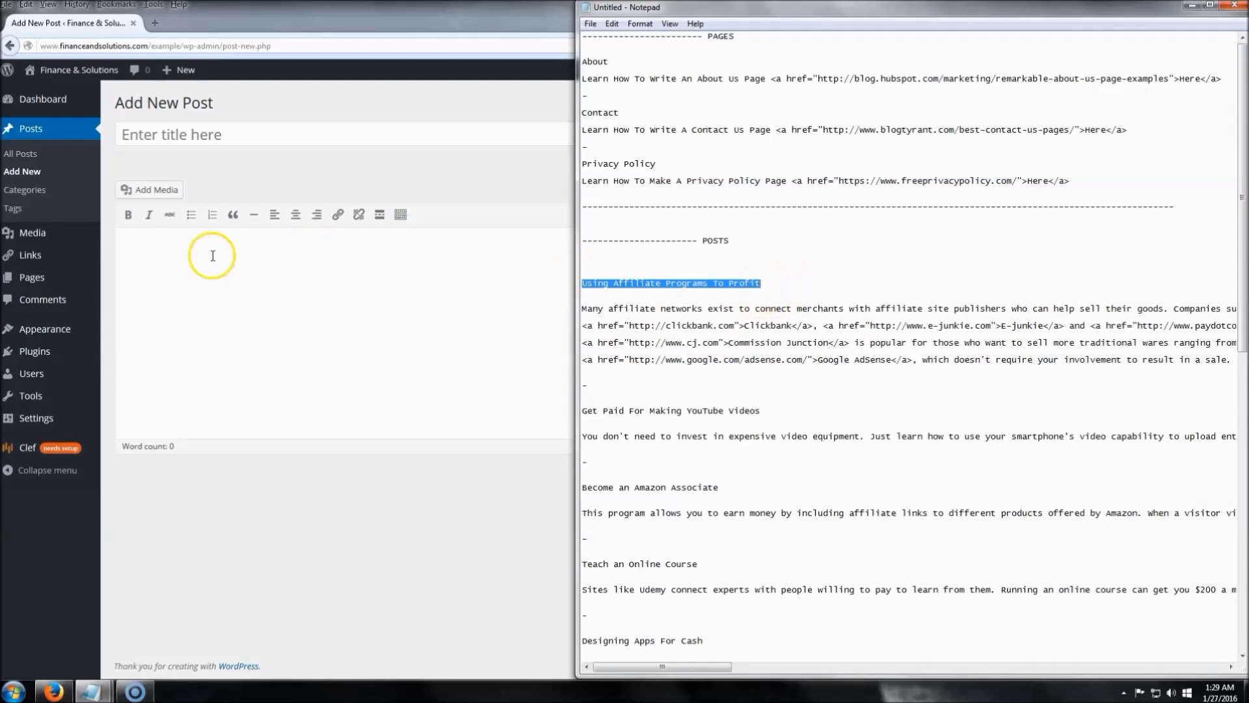
left_click(224, 133)
key("ctrl+v")
Step: Copy the affiliate programs article body with its HTML links from the Untitled Notepad notes
mouse_move(98, 683)
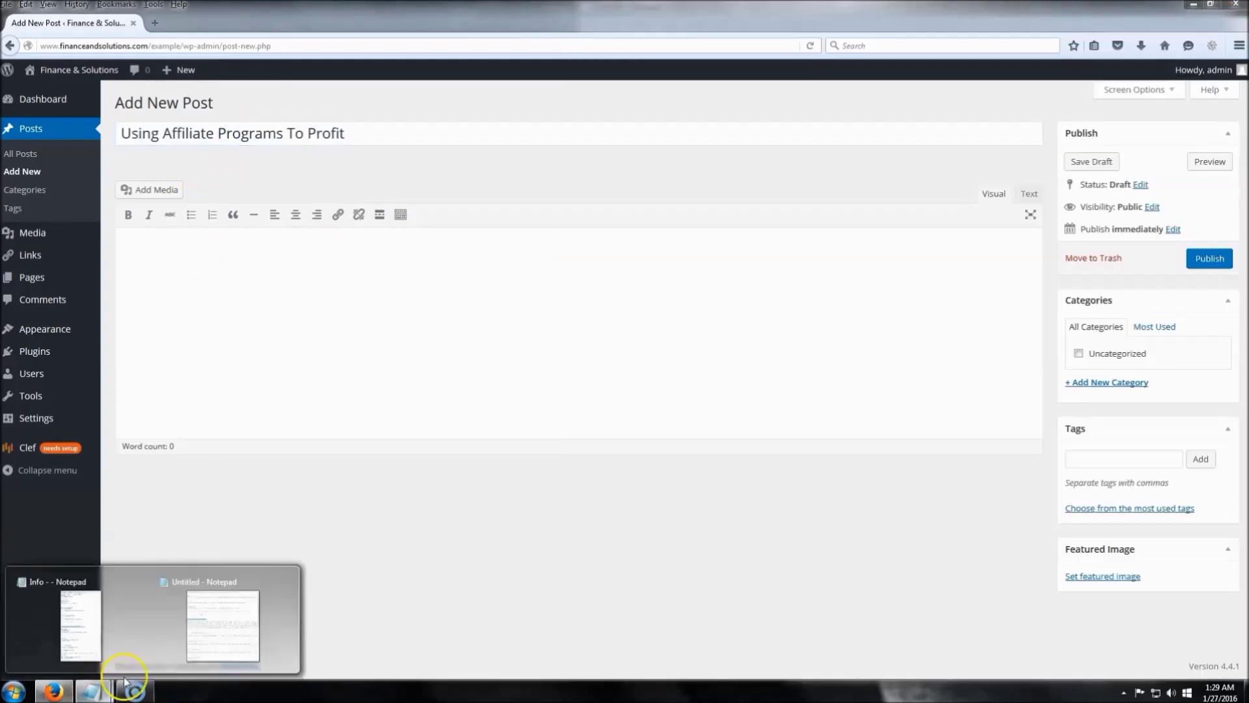
left_click(214, 625)
left_click(579, 362)
key("shift+End")
left_click_drag(579, 364, 556, 313)
Step: Paste the copied article as HTML into the post body and check it in the visual view
left_click(548, 323)
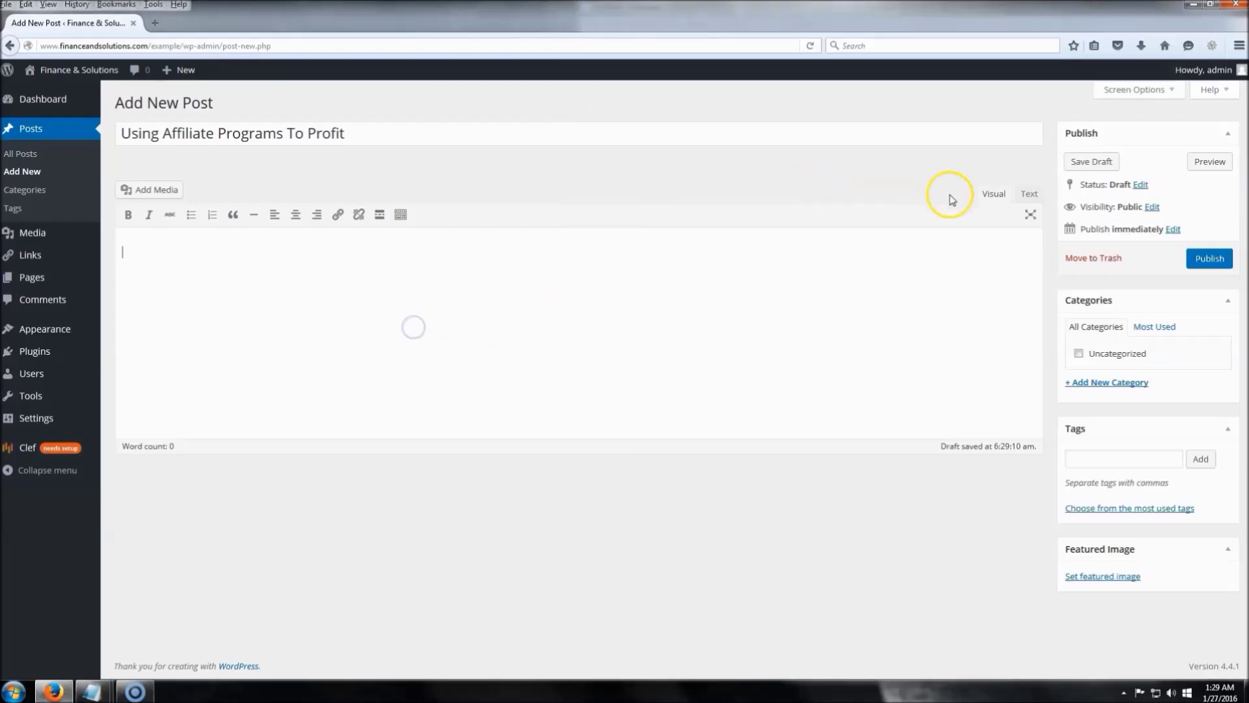
left_click(1029, 193)
type("Many affiliate networks exist to connect merchants with affiliate site publishers who can help sell their goods. Companies such as:  <a href=\"http://clickbank.com\">Clickbank</a>, <a href=\"http://www.e-junkie.com\">E-junkie</a> and <a href=\"http://www.paydotcom.com\">PayDotCom</a> lead the pack in connecting the creators of e-books and software with affiliates to help sell their digital download products.  <a href=\"http://www.cj.com\">Commission Junction</a> is popular for those who want to sell more traditional wares ranging from travel services to janitorial franchises.  <a href=\"http://www.google.com/adsense.com/\">Google AdSense</a>, which doesn't require your involvement to result in a sale. Your income is realized on a pay-per-click basis, just for leading your traffic to click to a merchant's site. PPC affiliate programs pay a lot less than programs where your referral must result in a sale. Keep in mind that a site peppered with ads and no authority or trust can look and feel like spam, and you won't get good results.")
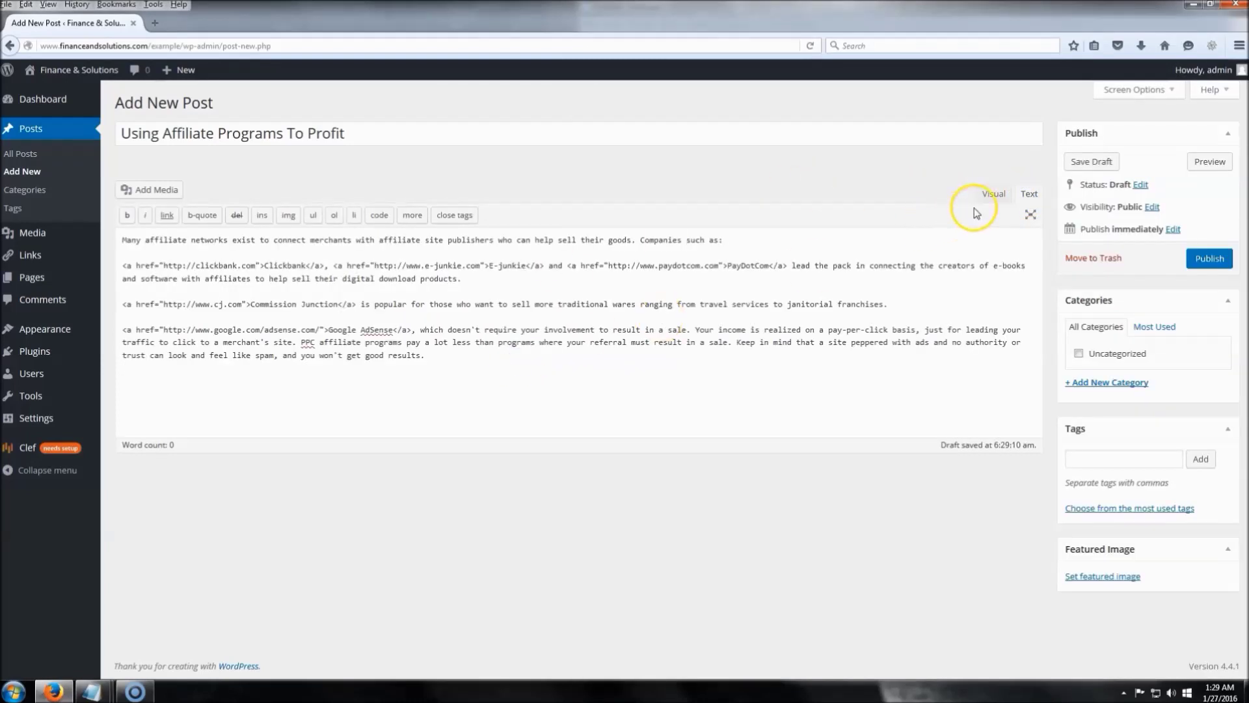
left_click(994, 193)
left_click(568, 362)
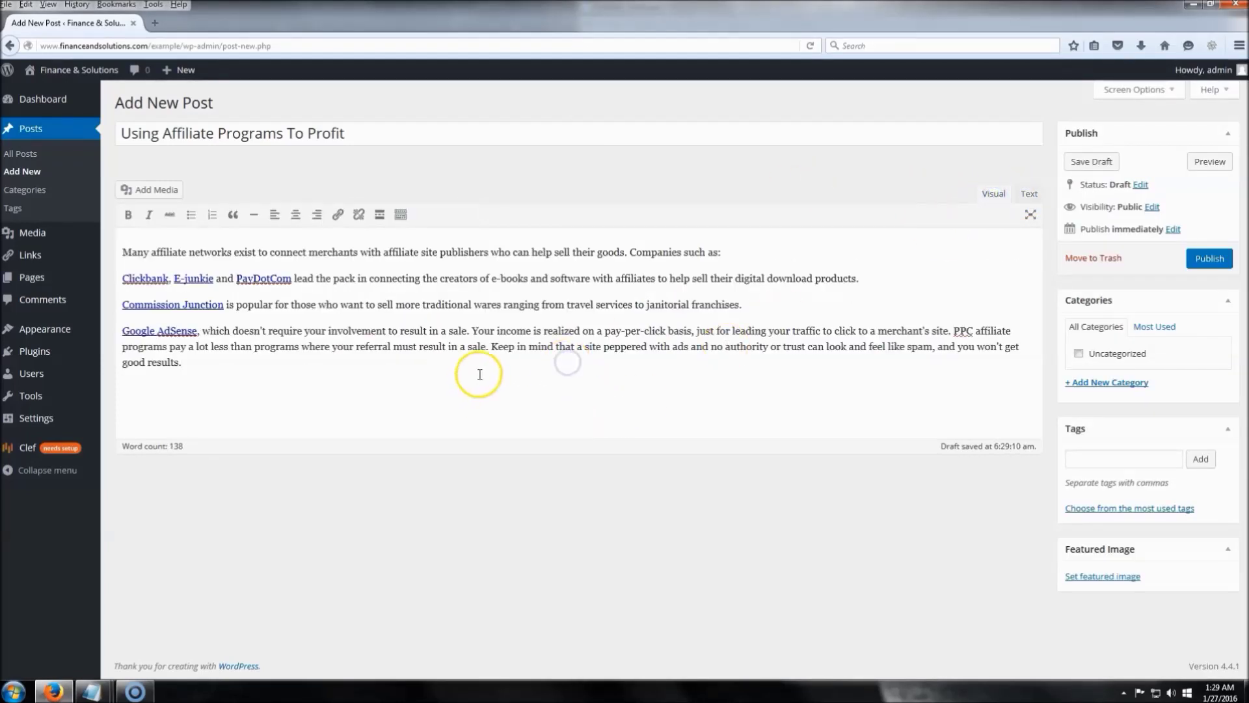
Step: Add a new category named "Make Money Online" and assign it to the post
left_click(1098, 384)
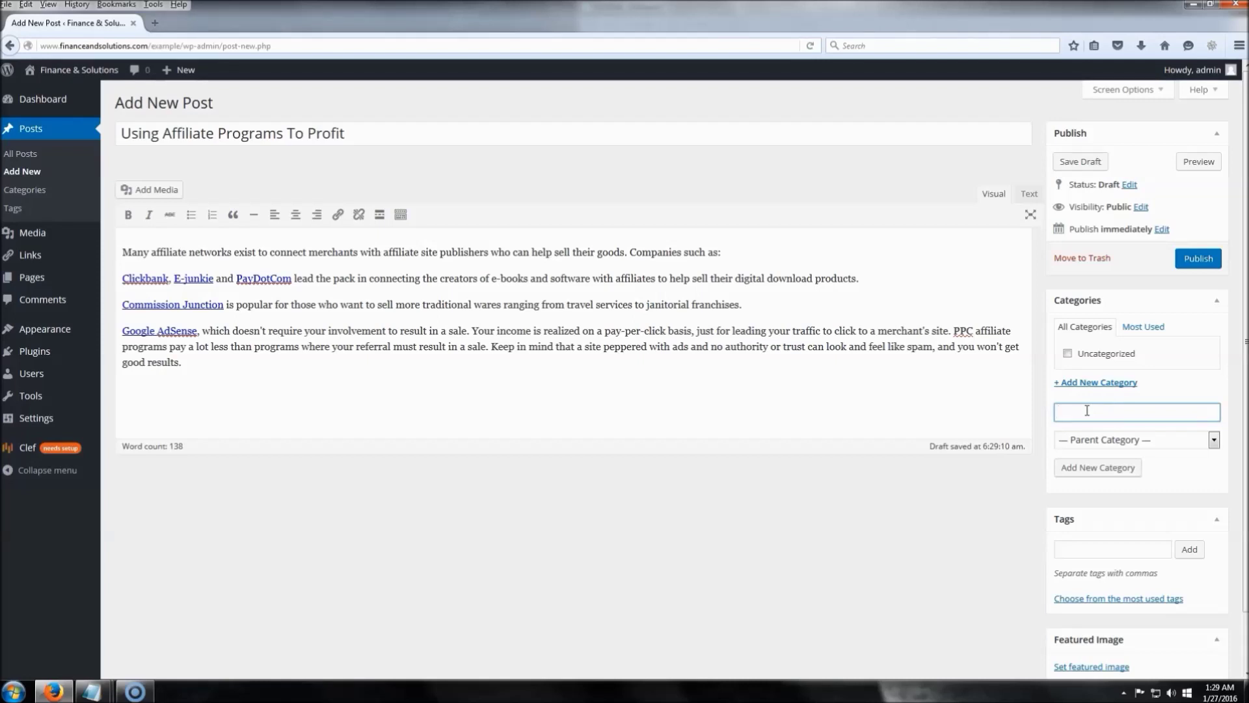
type("Make Money Online")
left_click(1106, 468)
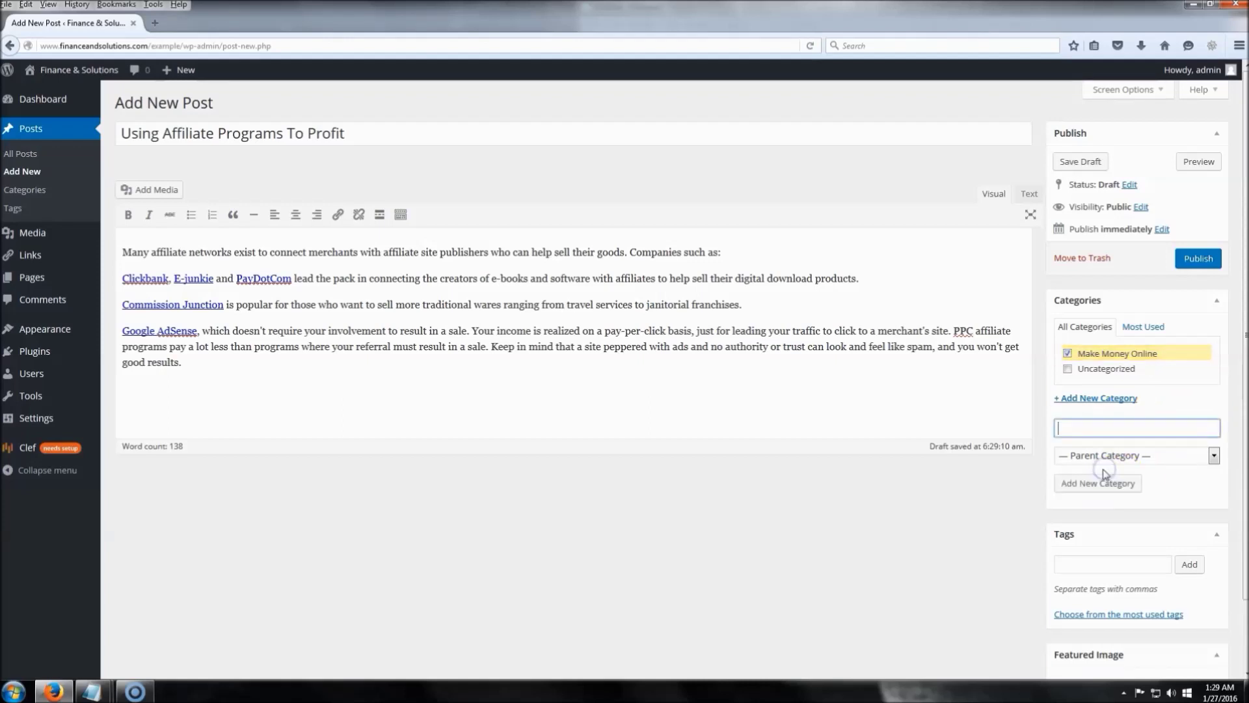
left_click(839, 417)
Step: Upload the "affiliate marketing" image from the Desktop and set it as the post's featured image
scroll(827, 449, "down", 2)
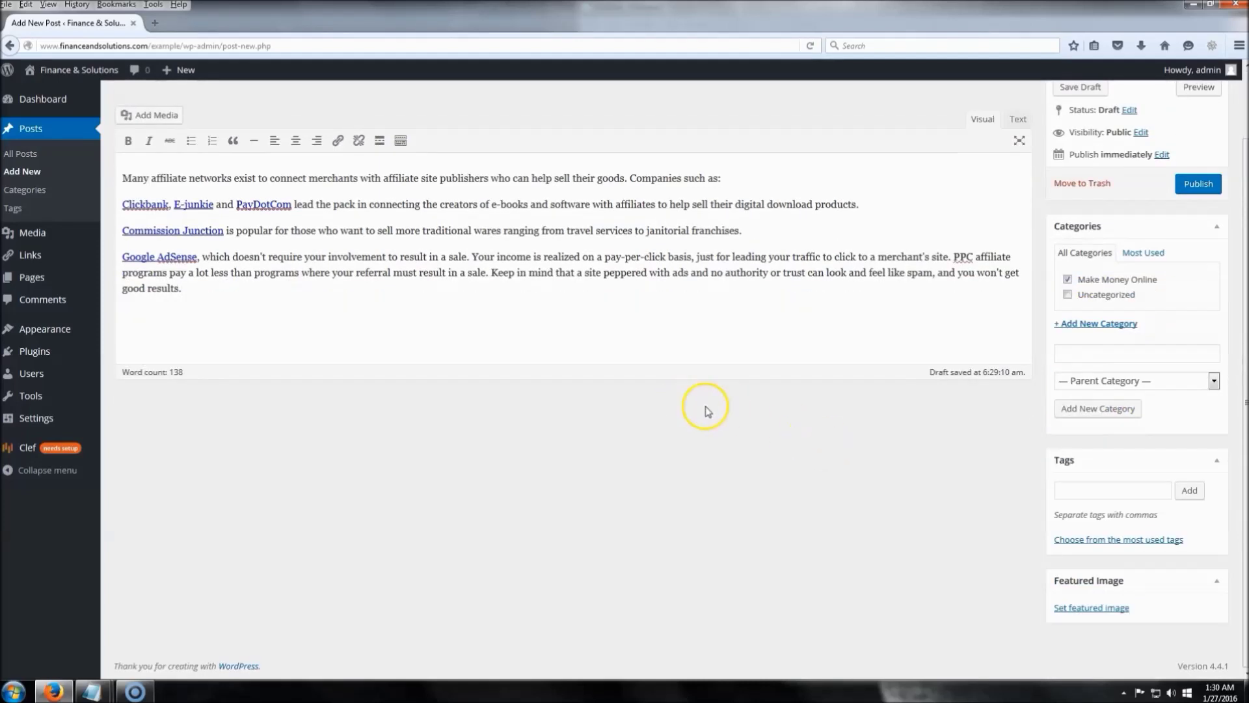
left_click(1104, 609)
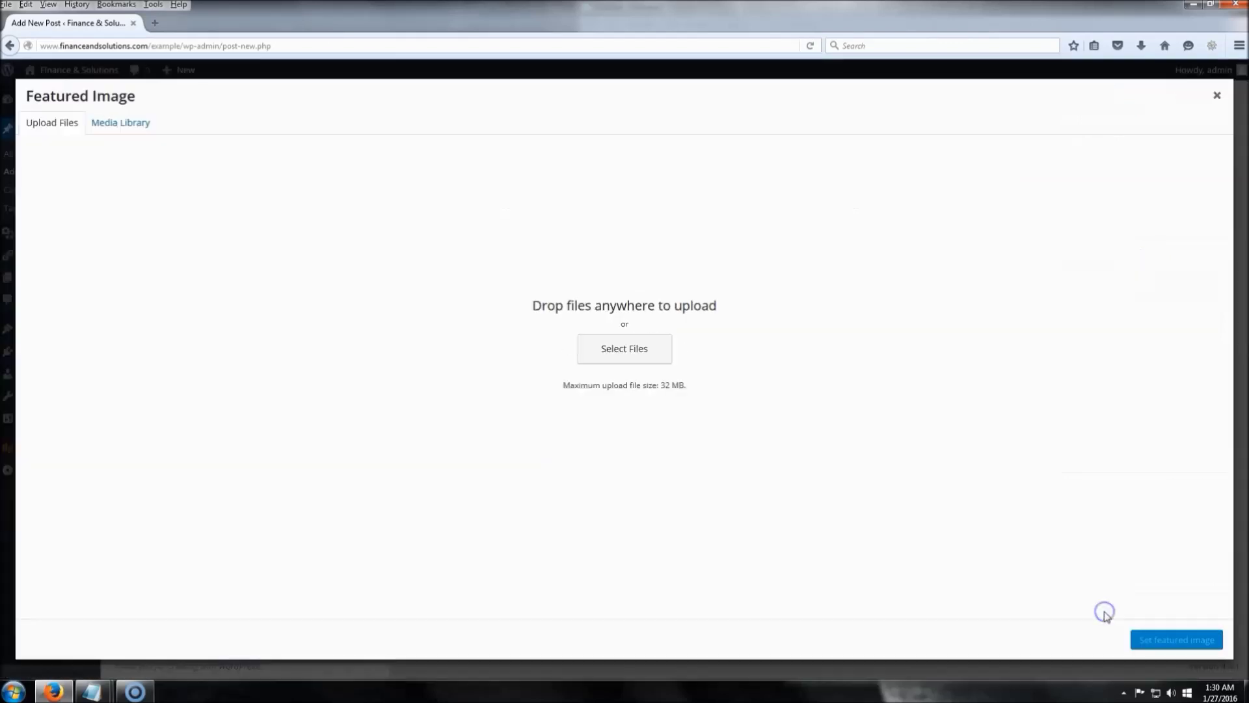
left_click(627, 355)
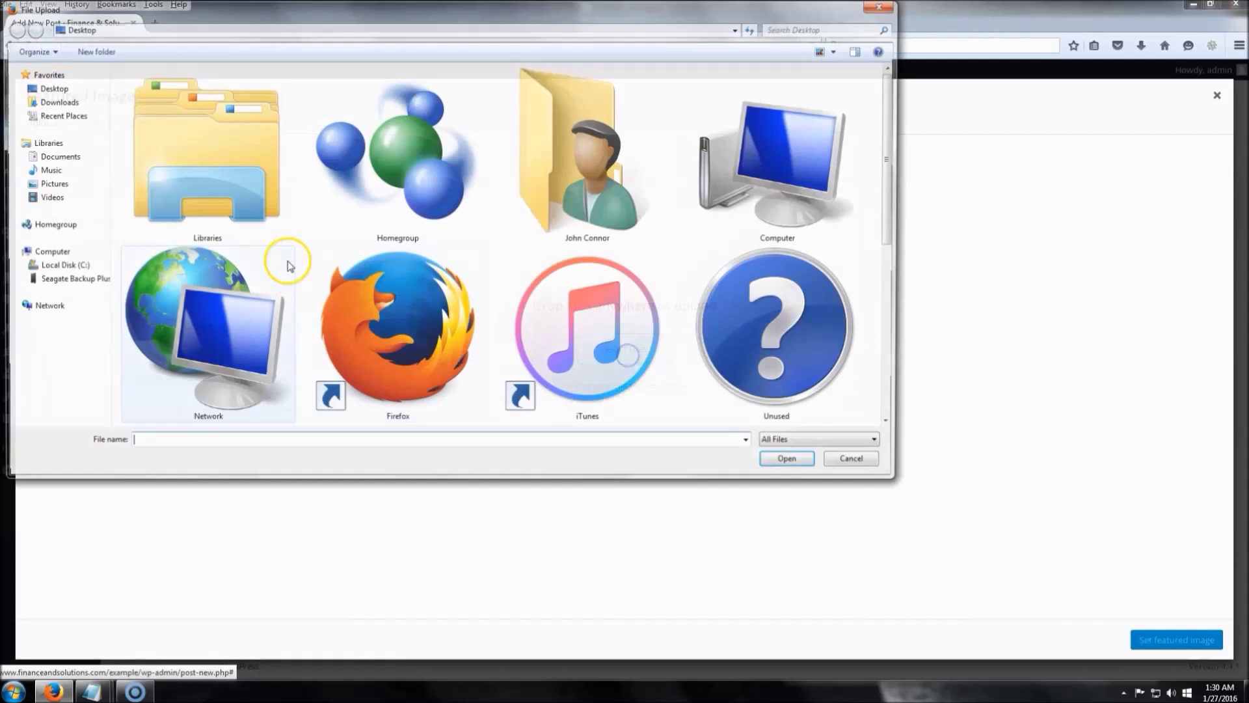
left_click(416, 330)
scroll(416, 332, "down", 5)
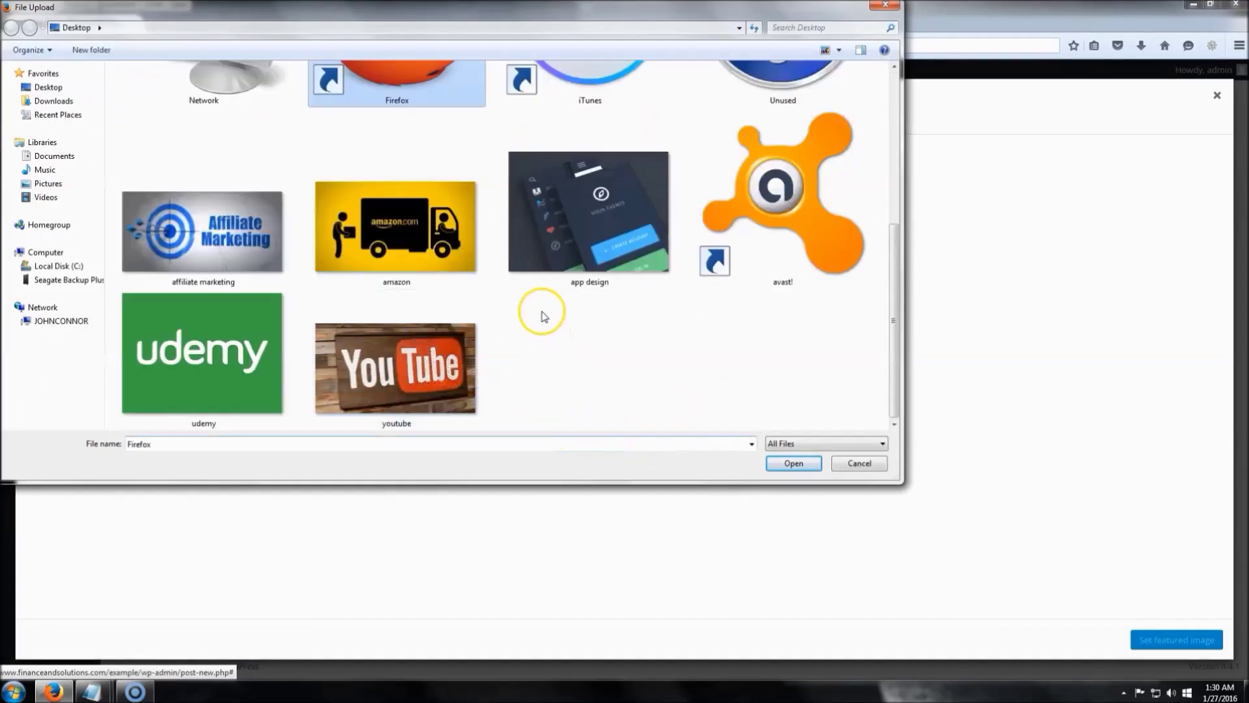
left_click(218, 260)
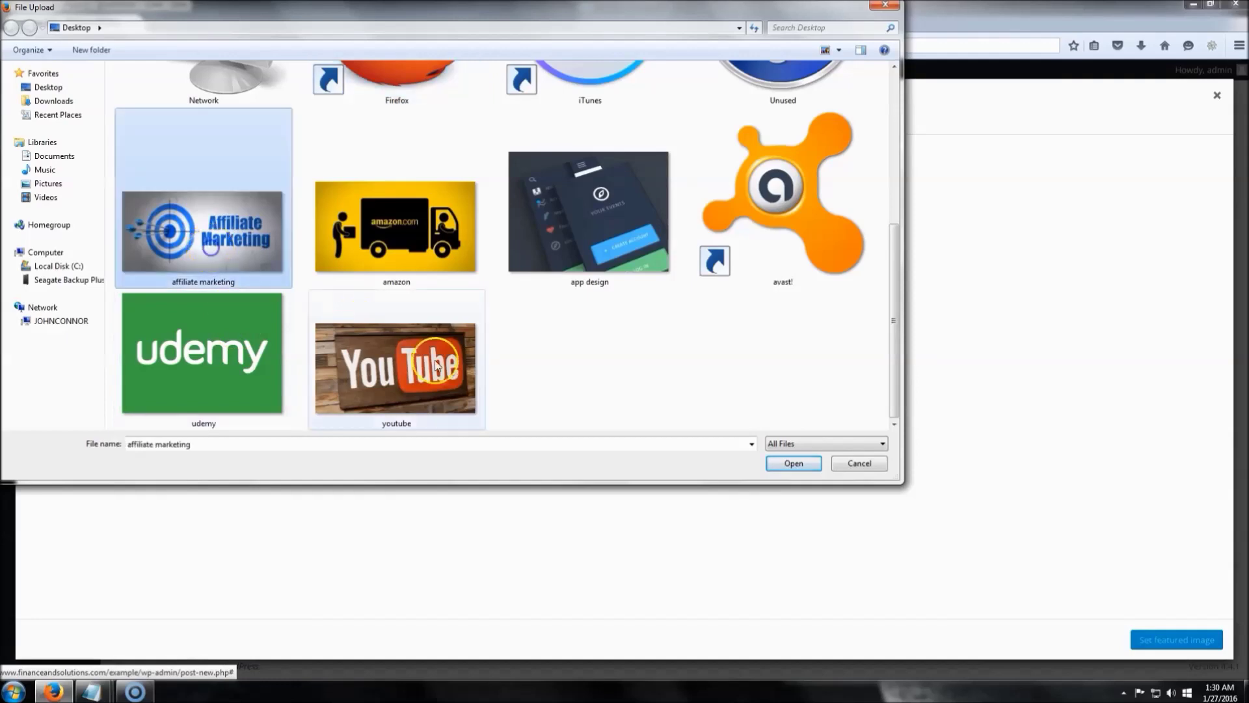
left_click(793, 463)
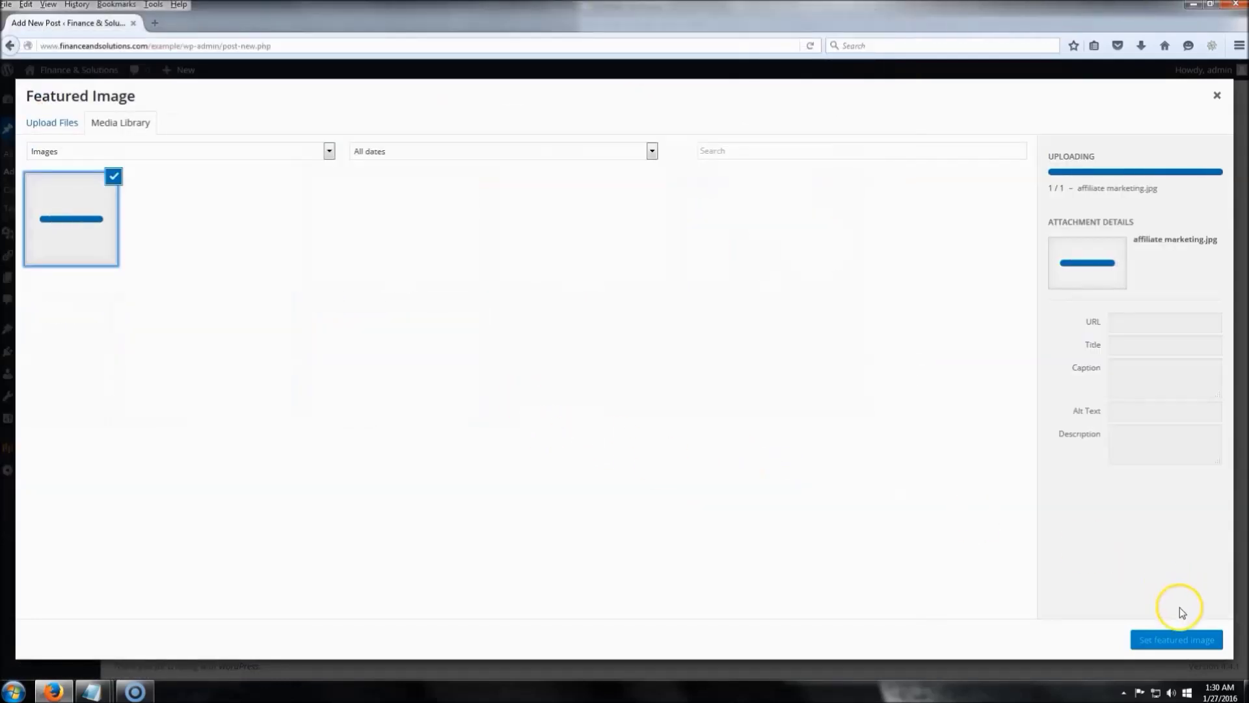
left_click(1171, 641)
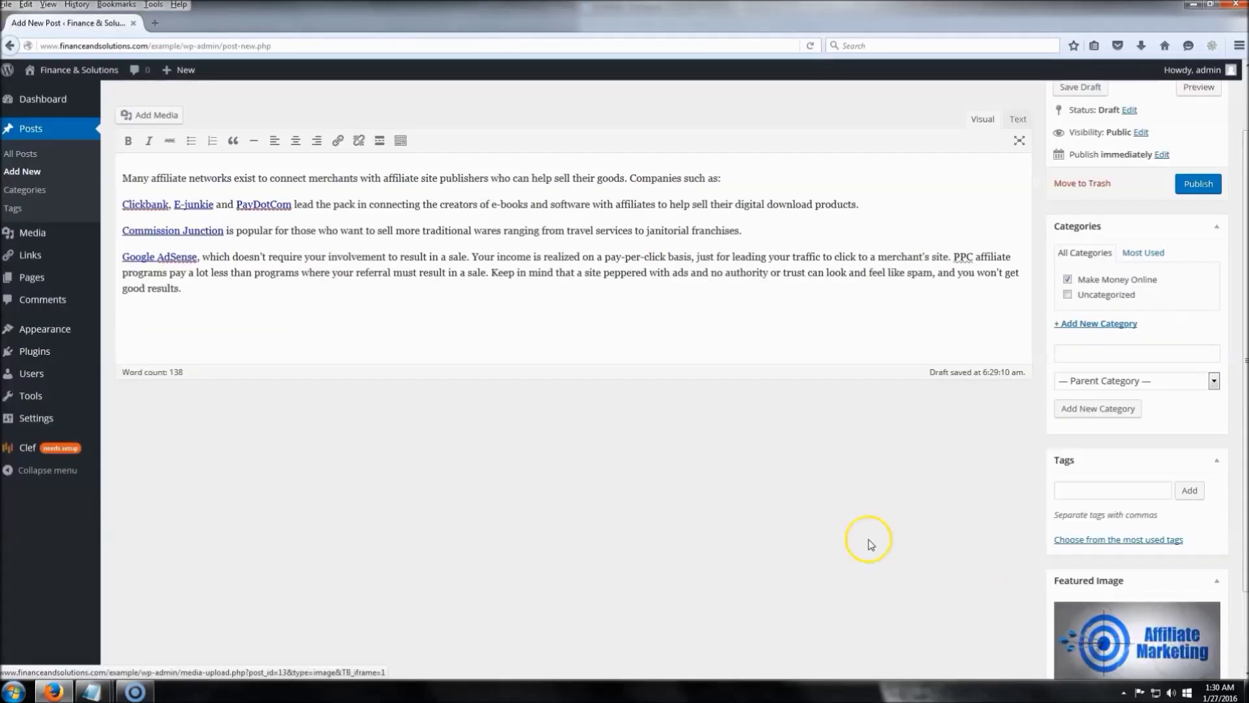
Step: Check the post's content and featured image, and publish "Using Affiliate Programs To Profit"
scroll(683, 496, "up", 2)
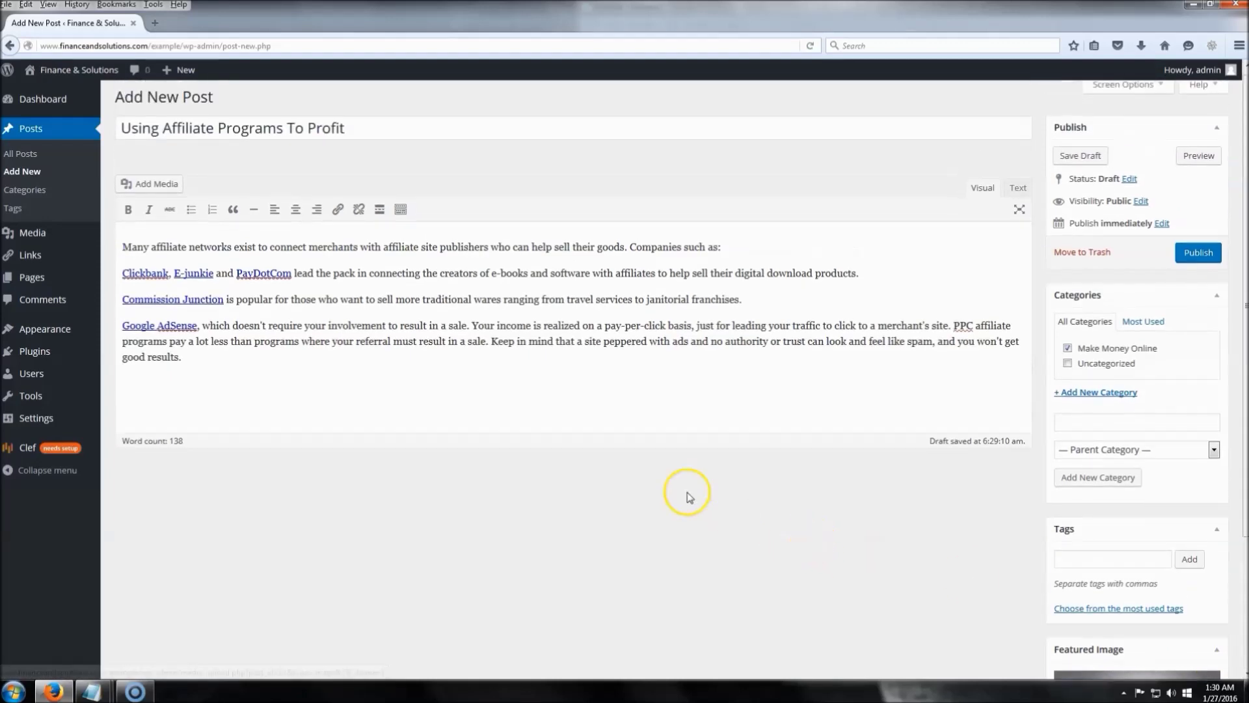
scroll(690, 497, "down", 3)
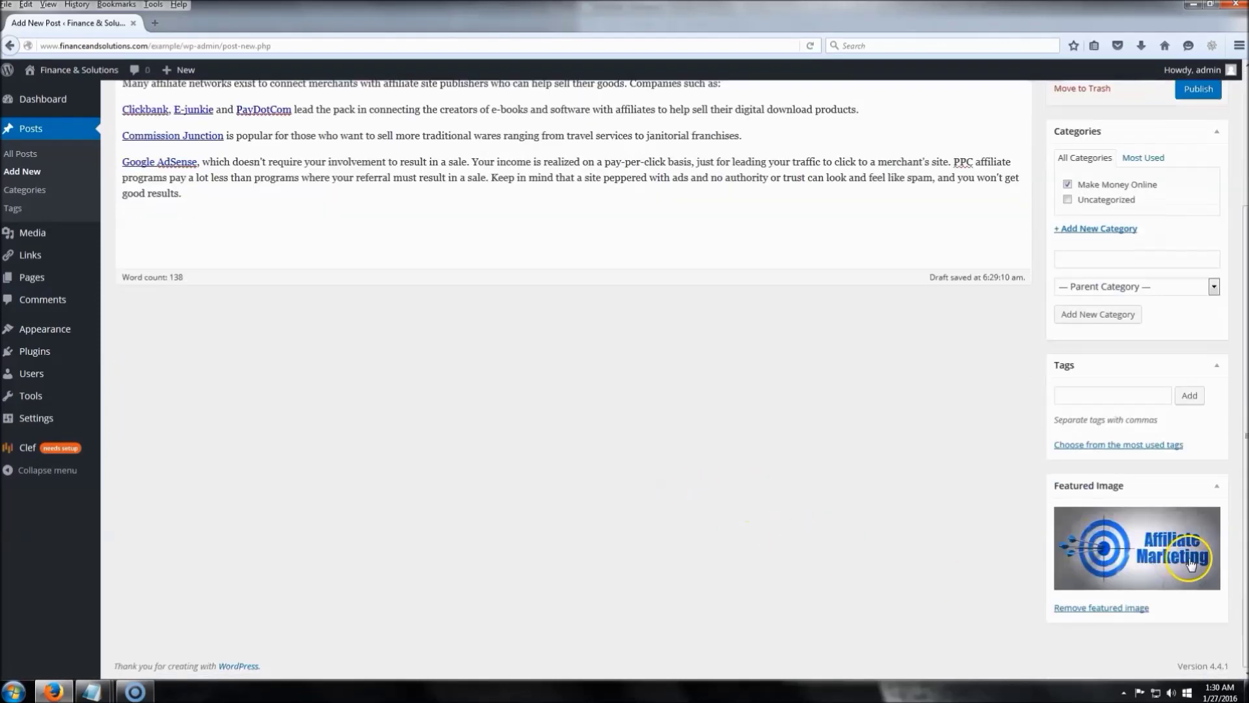
scroll(823, 447, "up", 3)
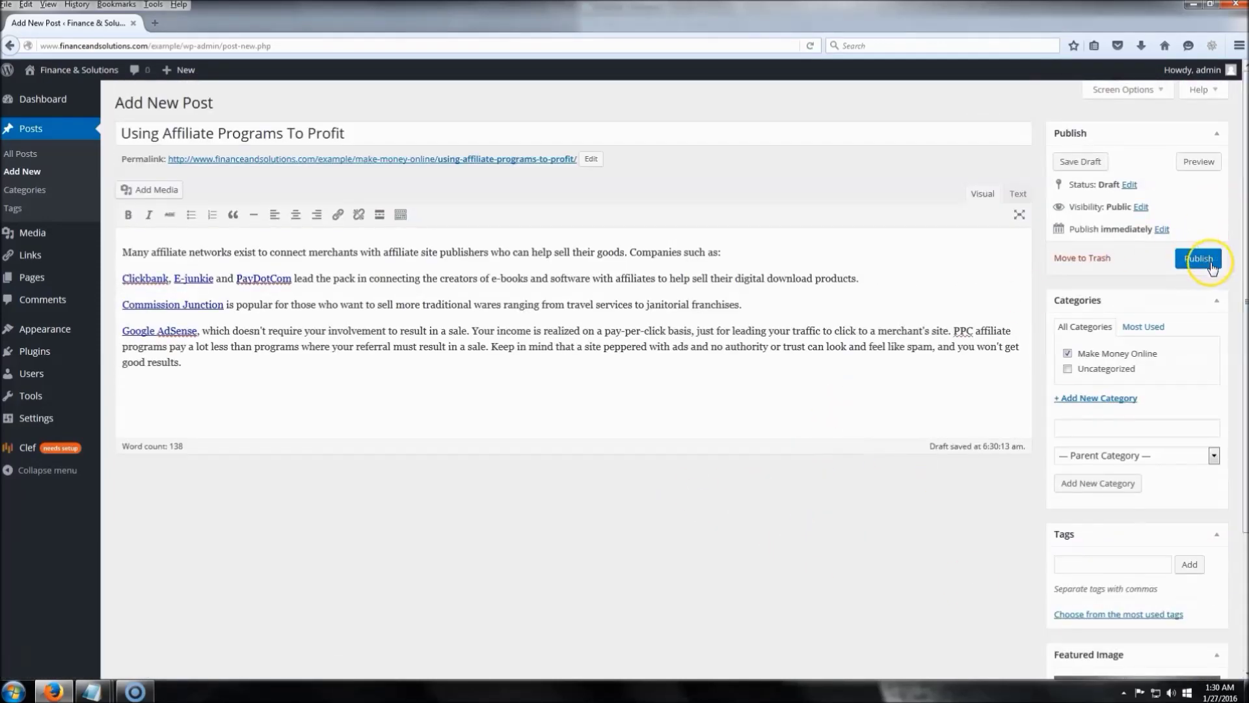
left_click(1203, 263)
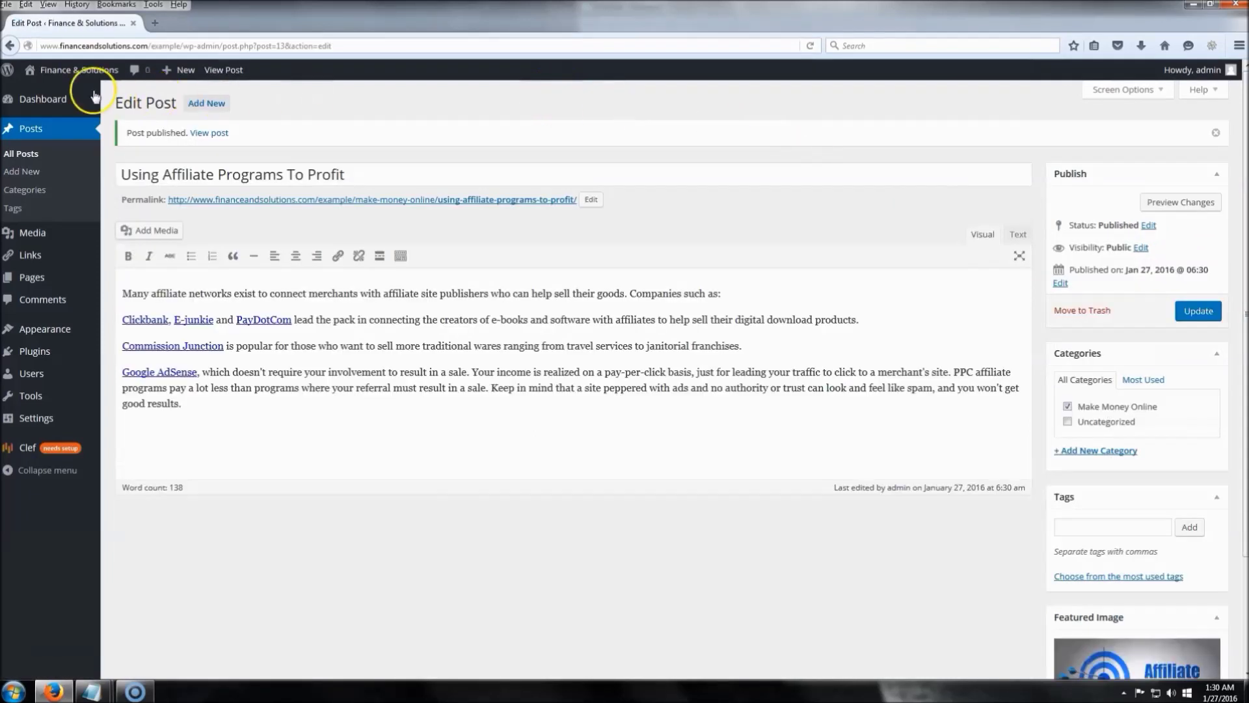
Step: Open the Finance & Solutions home page in a new browser tab to view the published post
right_click(77, 69)
left_click(135, 79)
left_click(208, 23)
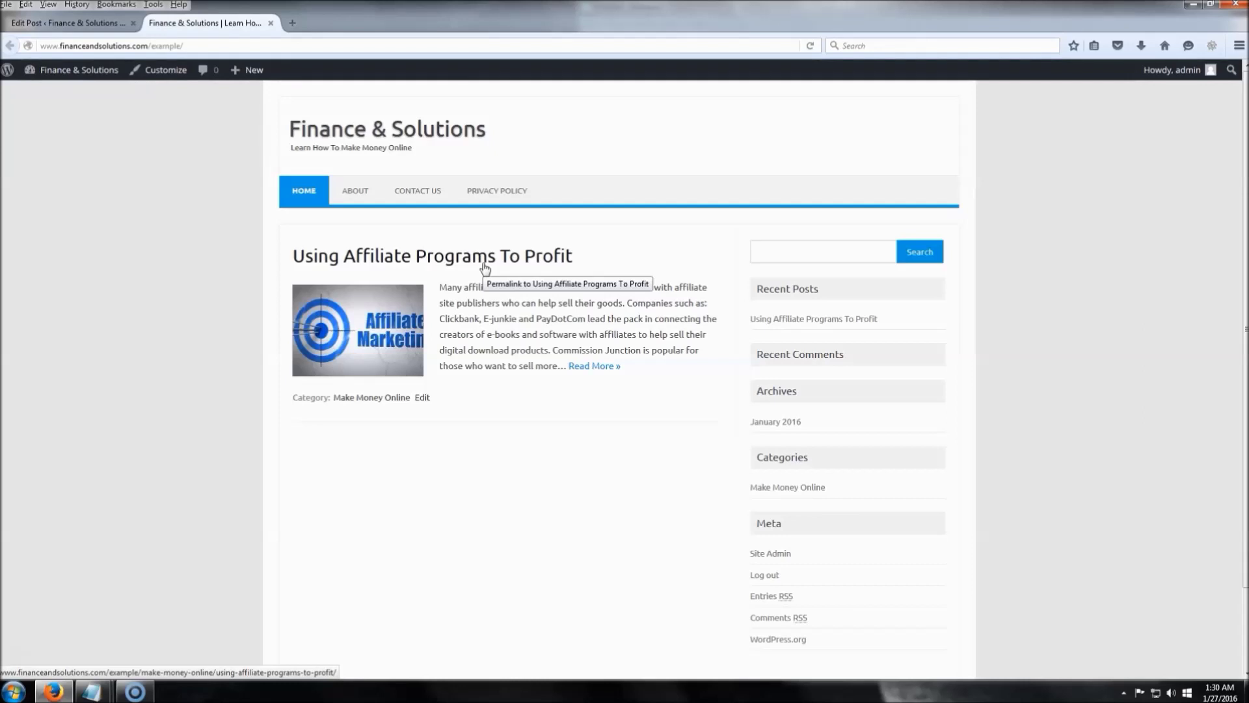
Step: Review the body and empty tags of the "Designing Apps For Cash" post and publish it
left_click(389, 341)
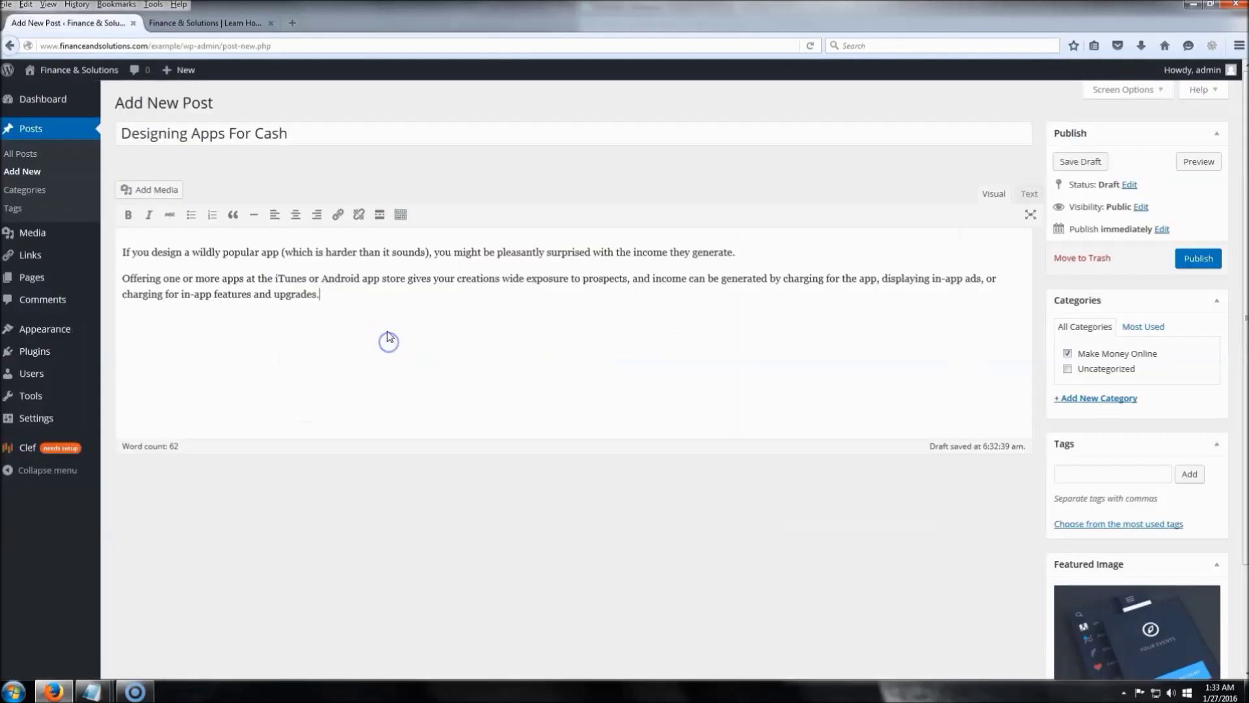
left_click(415, 305)
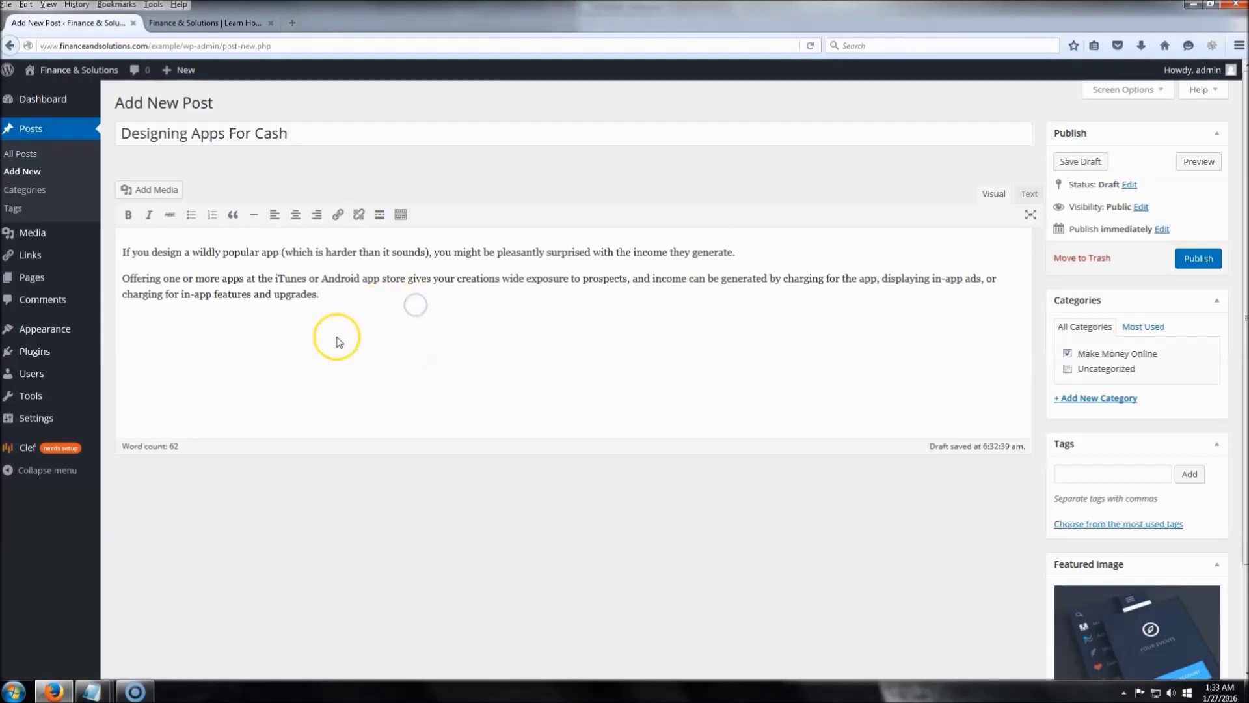
left_click(1104, 472)
left_click(1137, 473)
left_click(1106, 474)
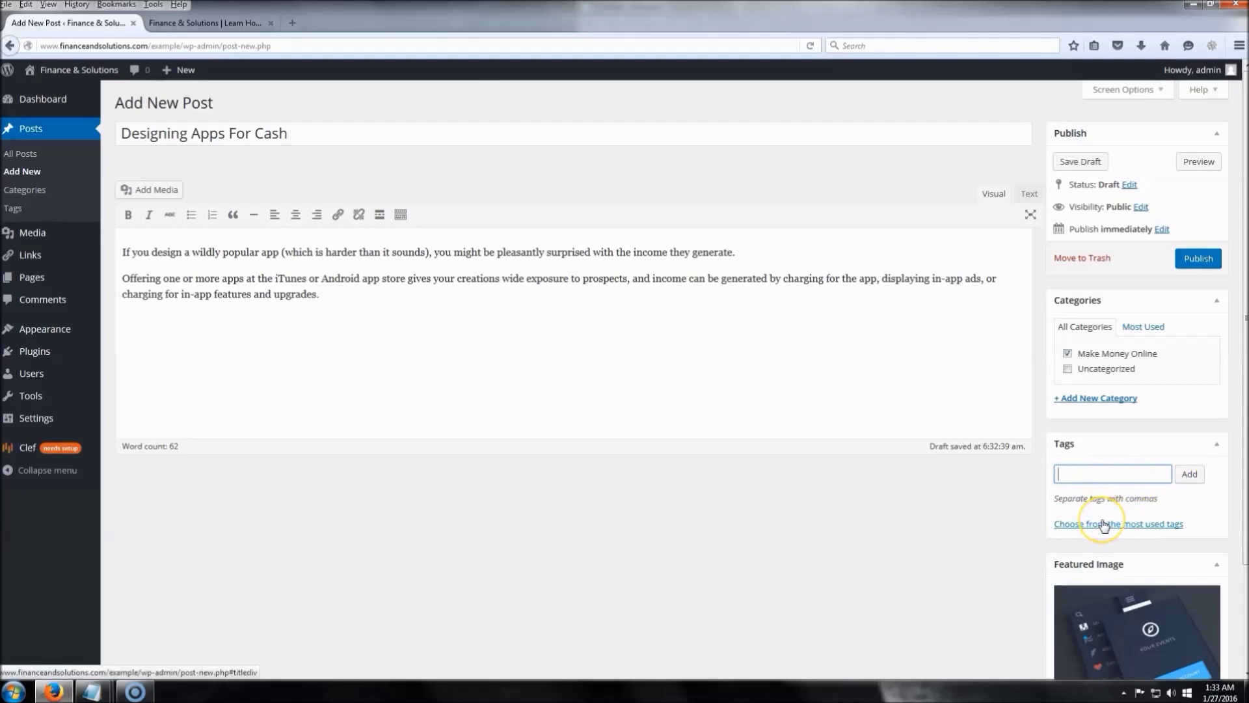
left_click(1199, 259)
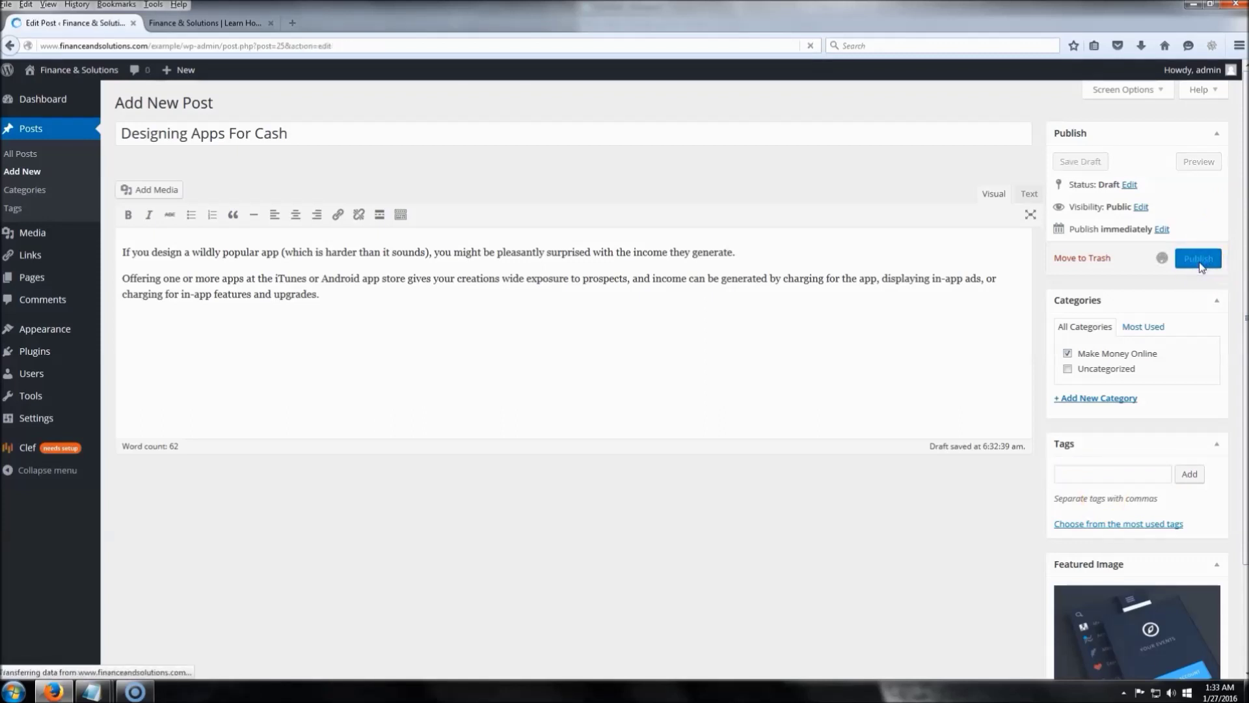
Step: Go to the site's home page and look through all the published posts
mouse_move(66, 68)
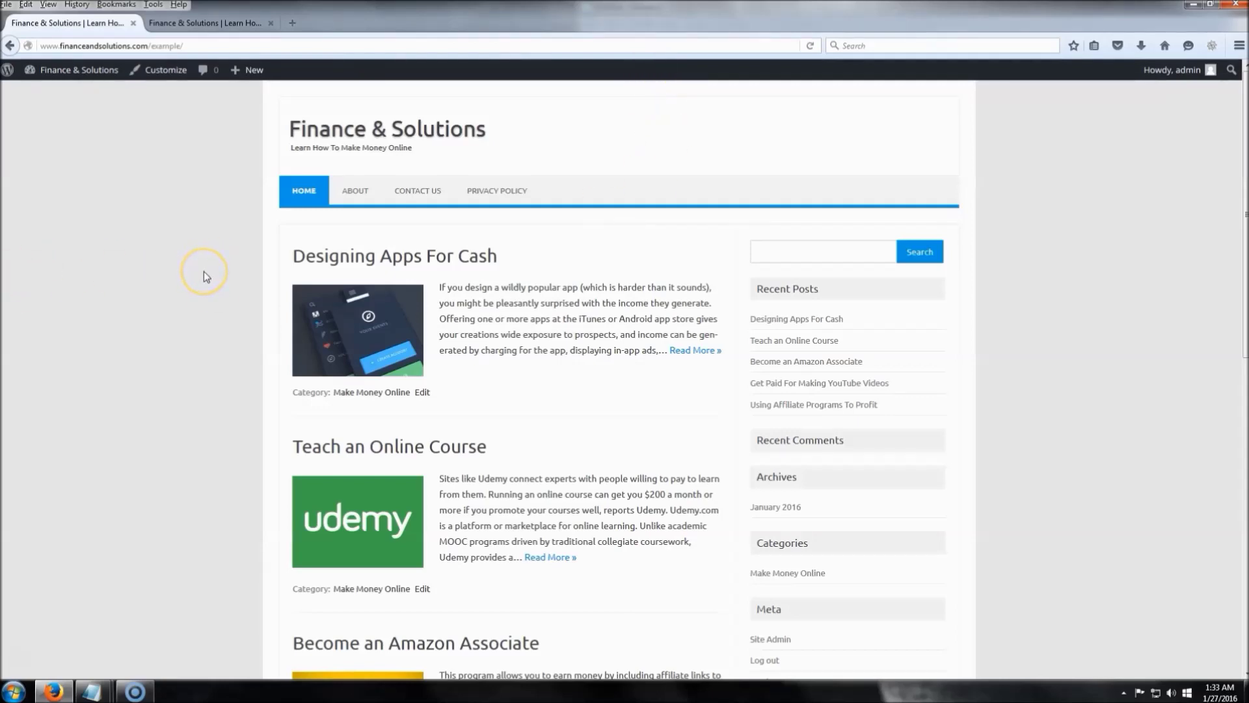
scroll(205, 271, "down", 9)
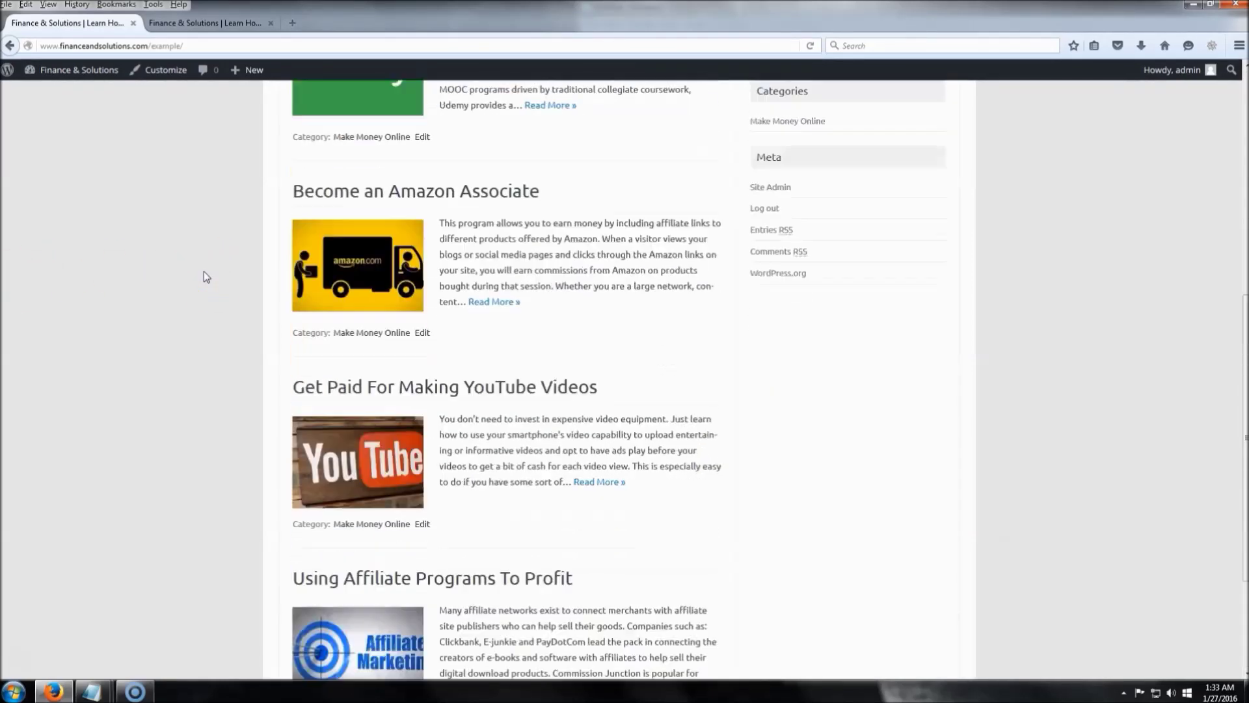
scroll(205, 271, "up", 10)
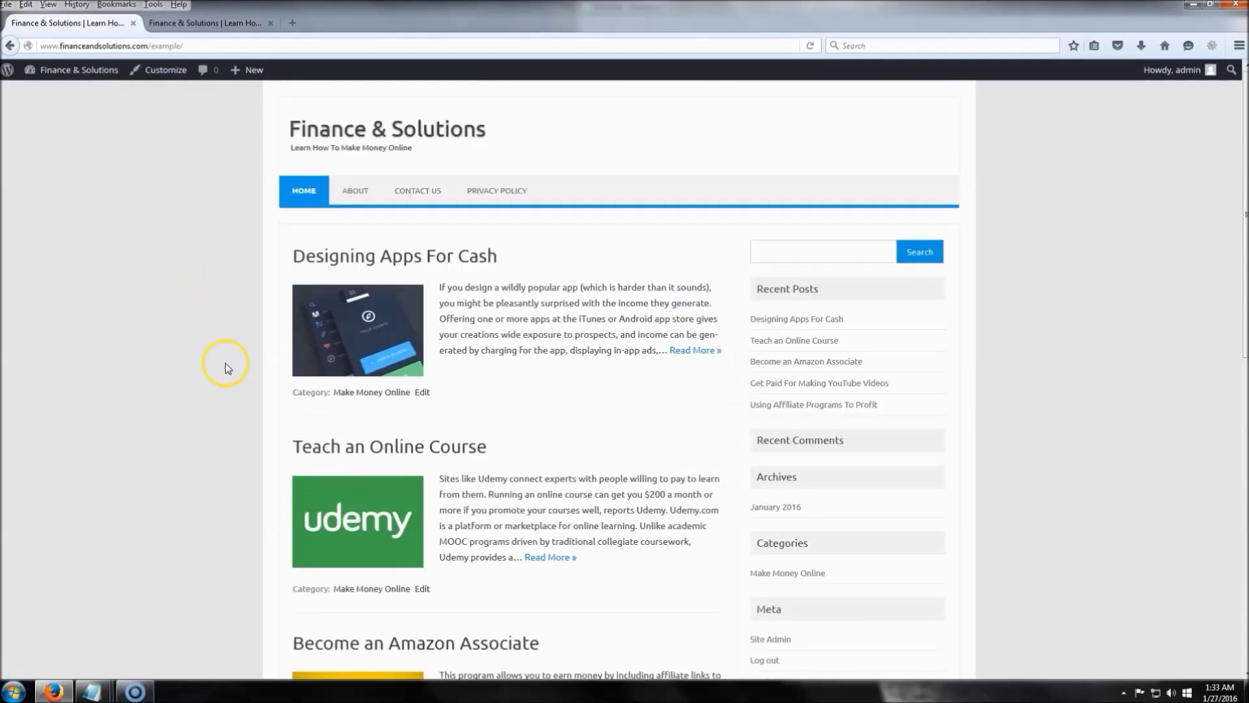
Step: Open the theme customizer and examine the logo and background color options
left_click(166, 71)
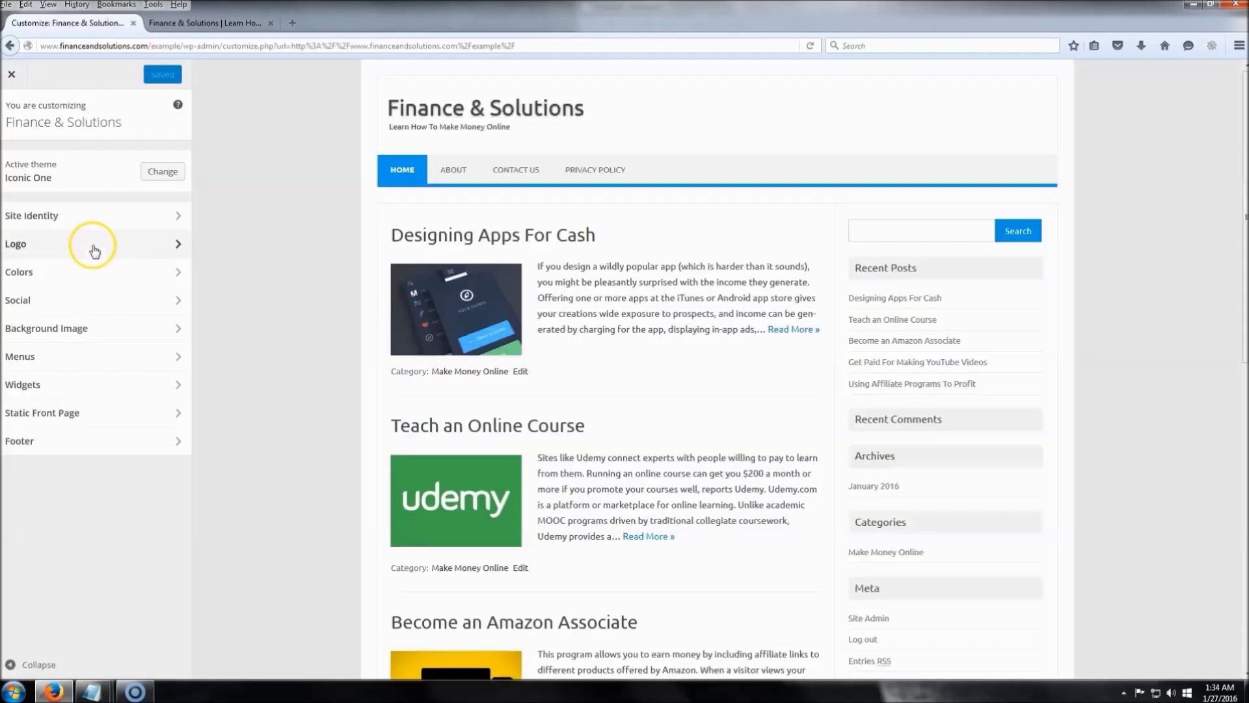
left_click(95, 251)
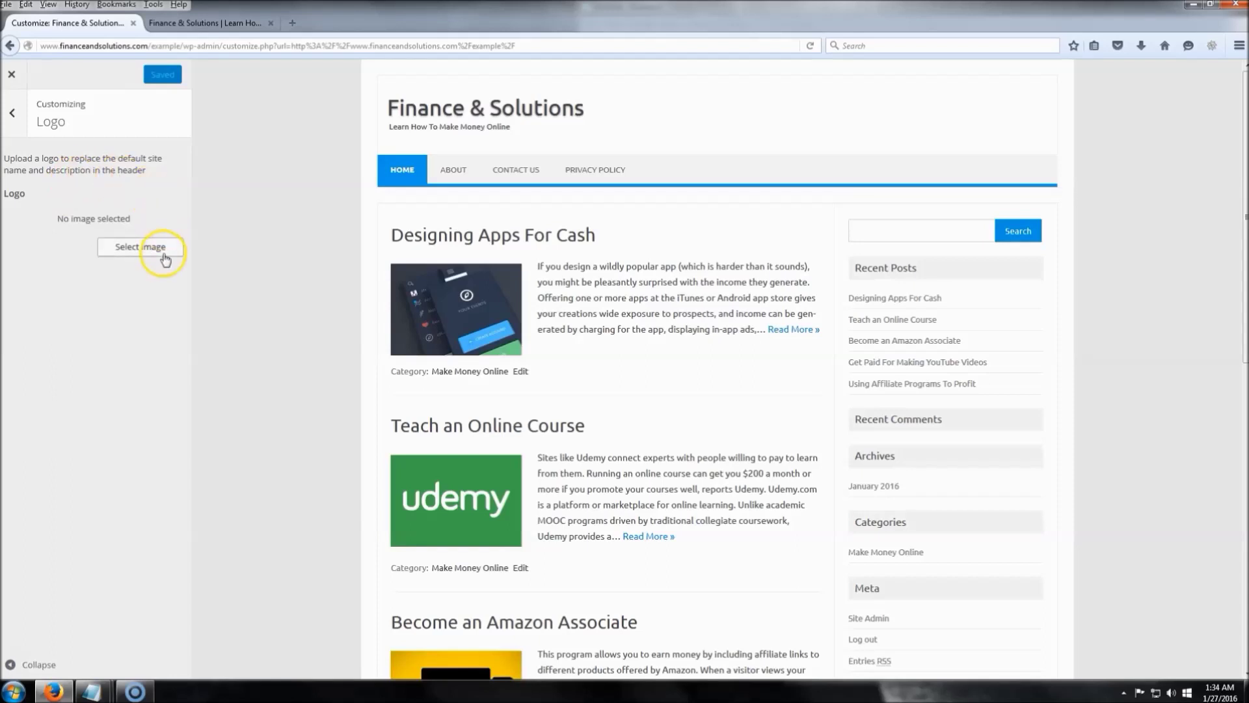
left_click(17, 112)
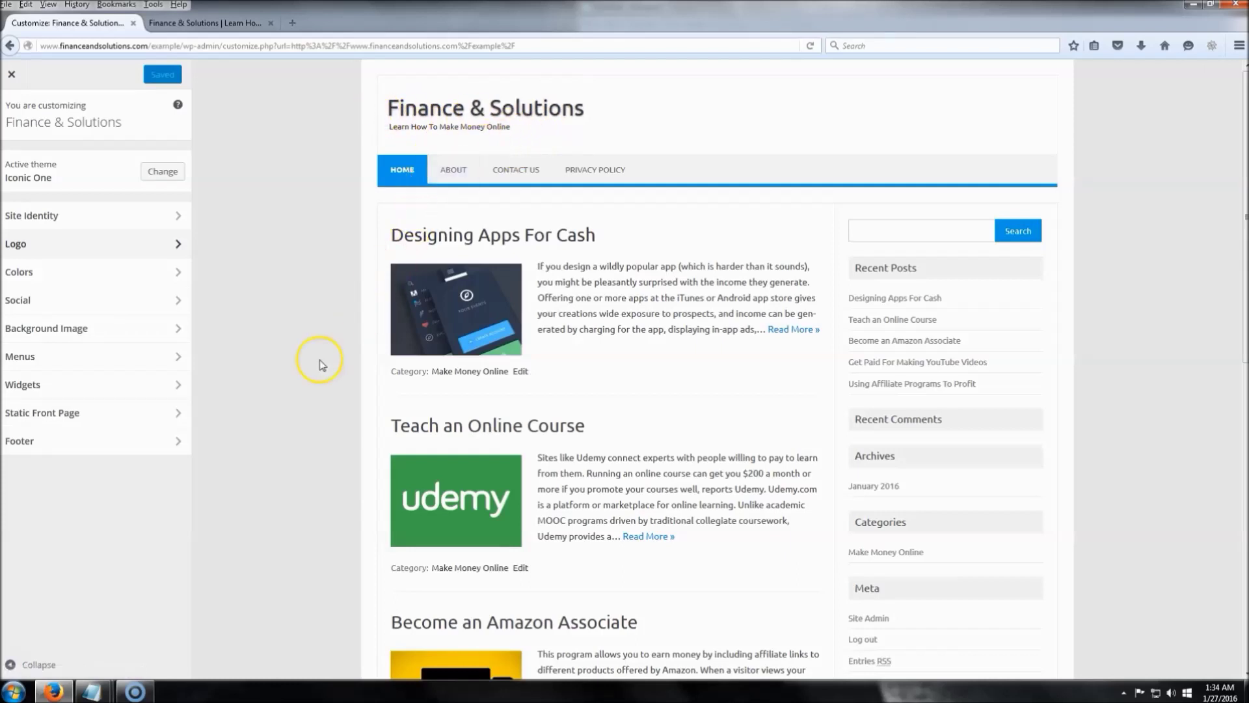
left_click(95, 272)
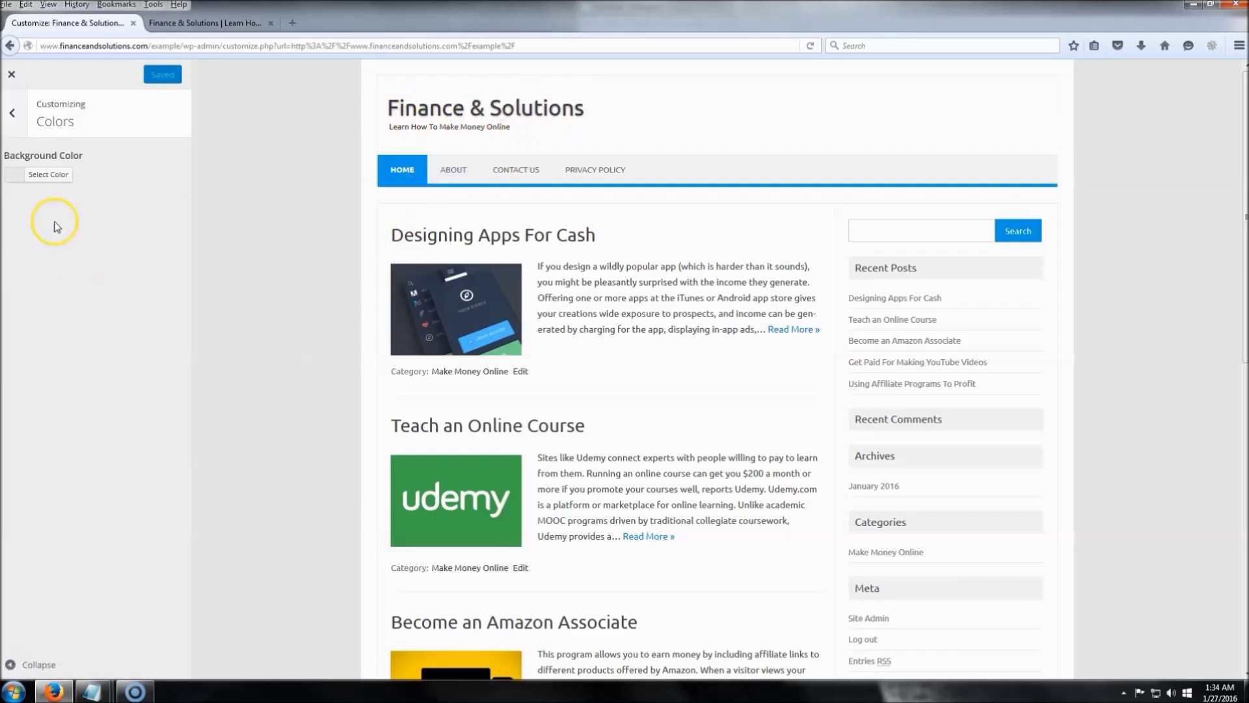
left_click(35, 176)
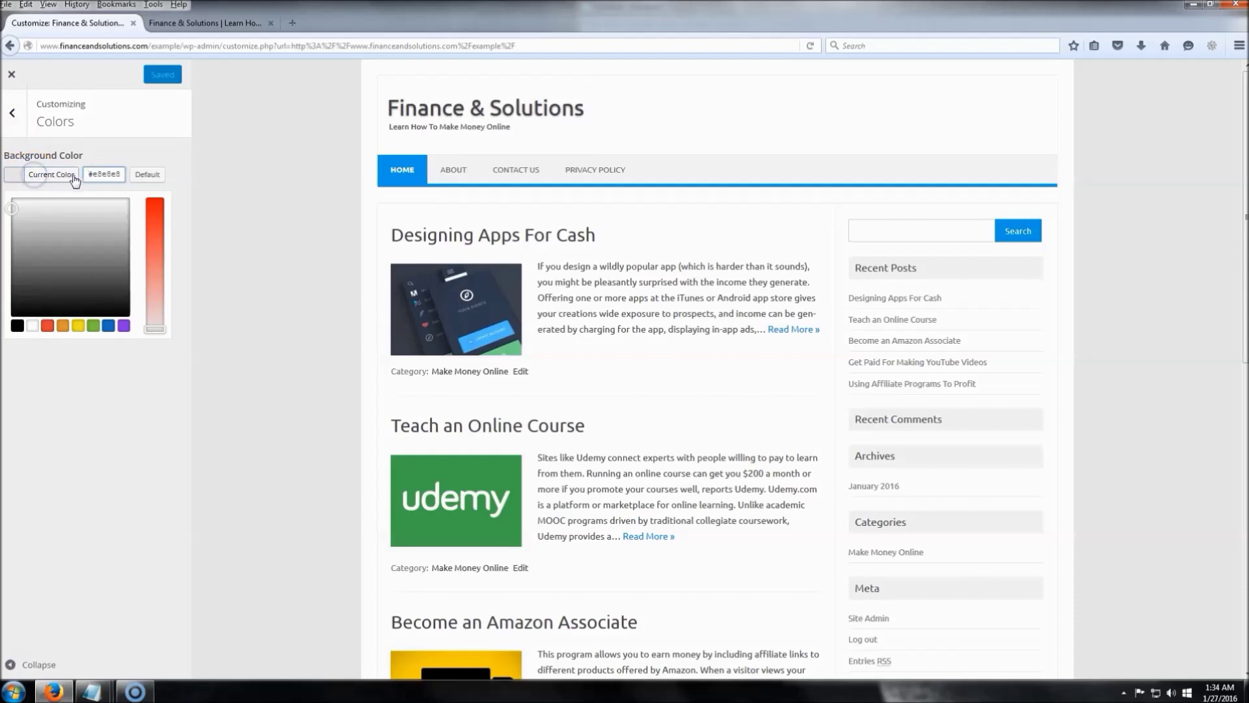
left_click(12, 112)
Step: Enable the social buttons in the site header and go through the Twitter, Facebook, Google Plus and RSS URL settings
left_click(54, 301)
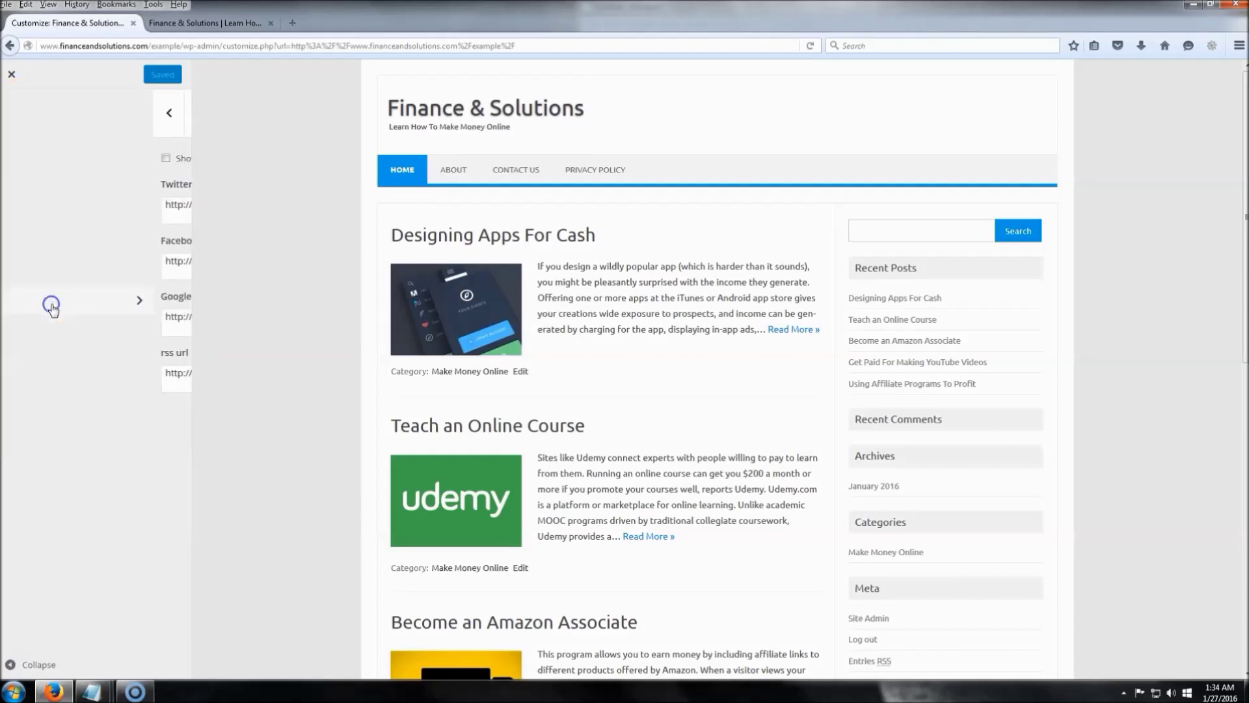
left_click(64, 163)
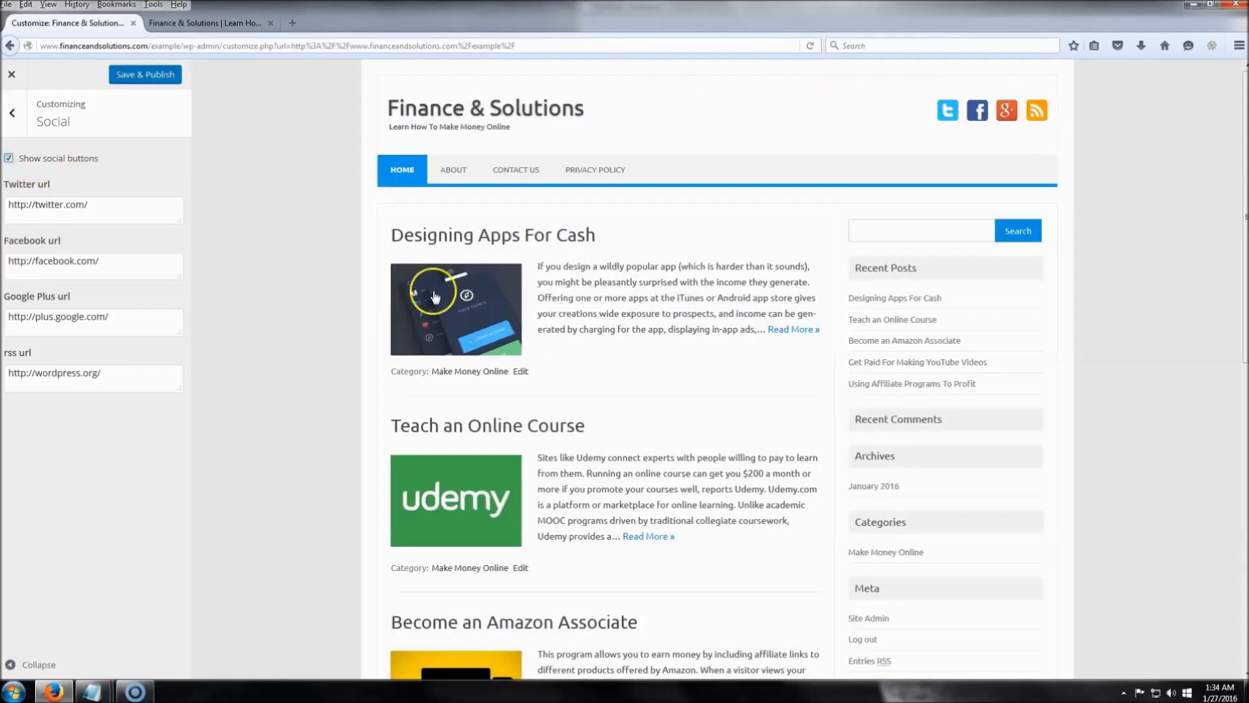
left_click(128, 203)
left_click(133, 375)
left_click(115, 205)
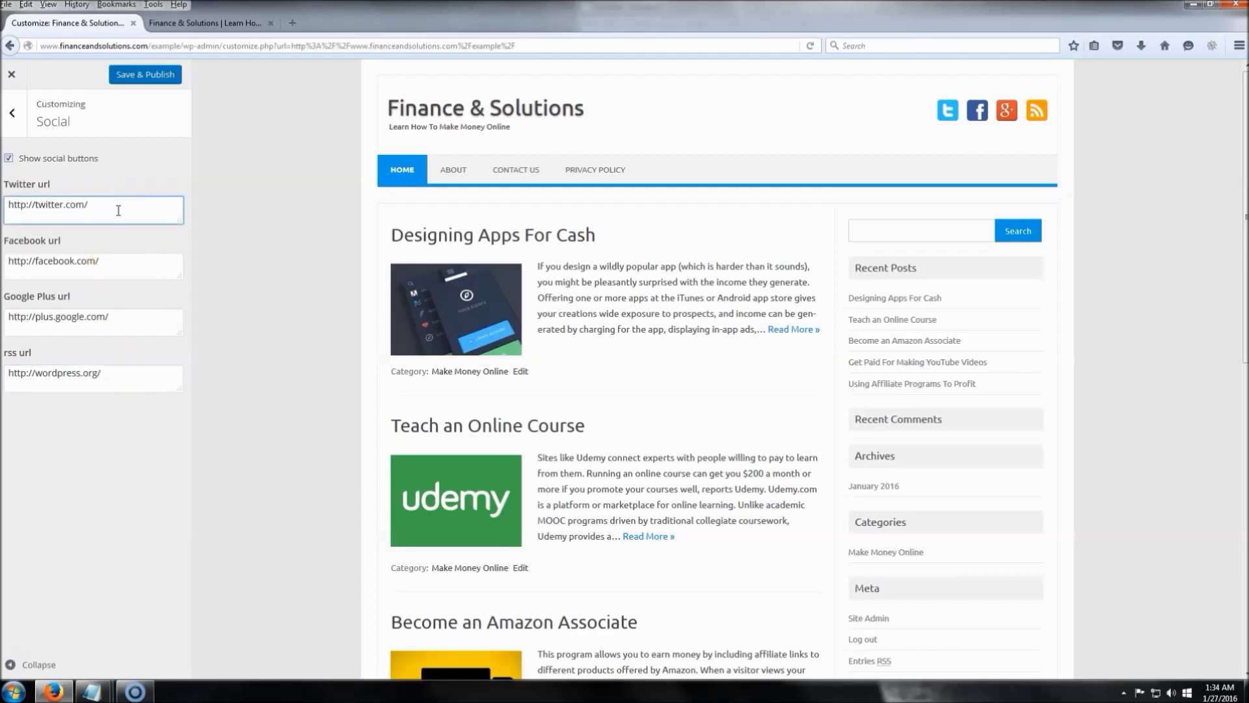
left_click(120, 266)
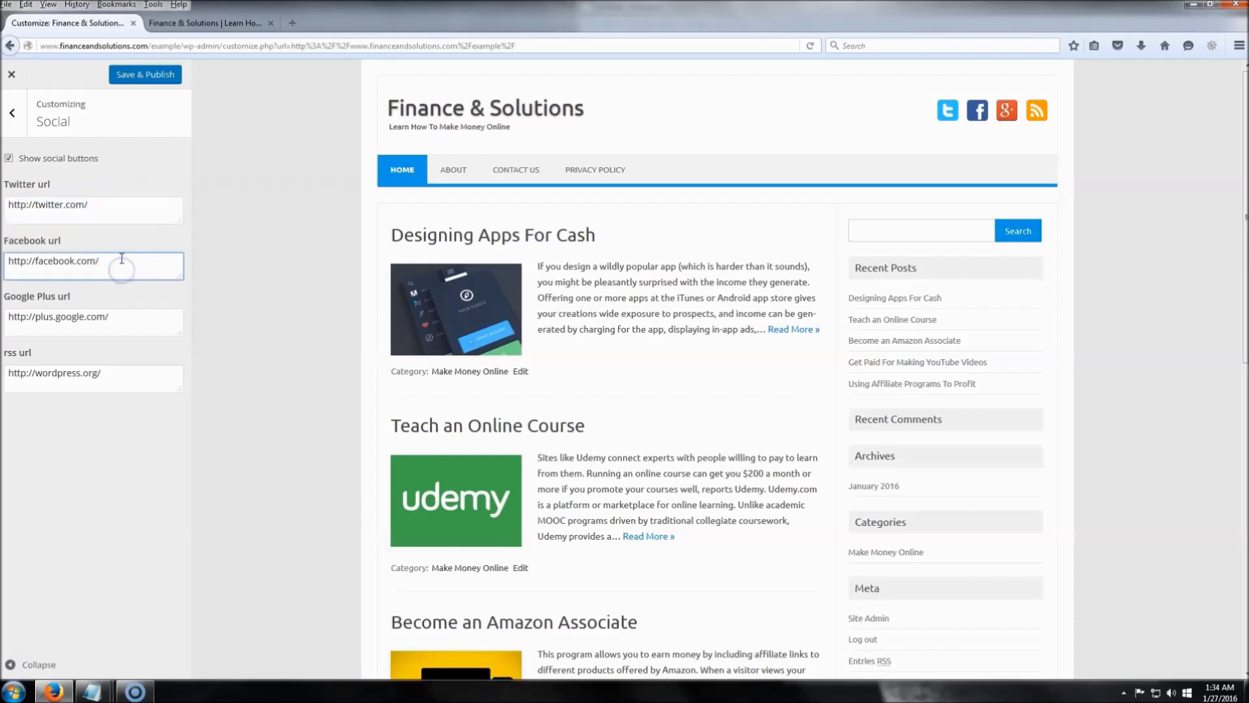
key("Tab")
left_click(147, 381)
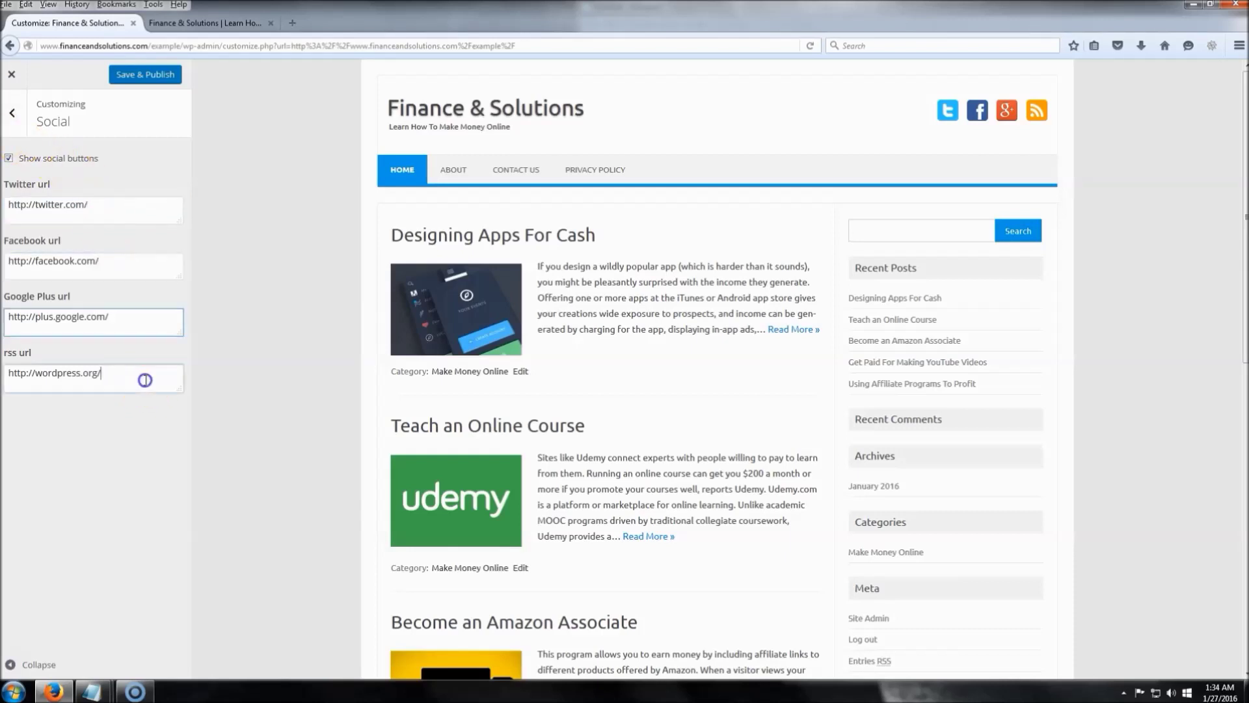
left_click(15, 115)
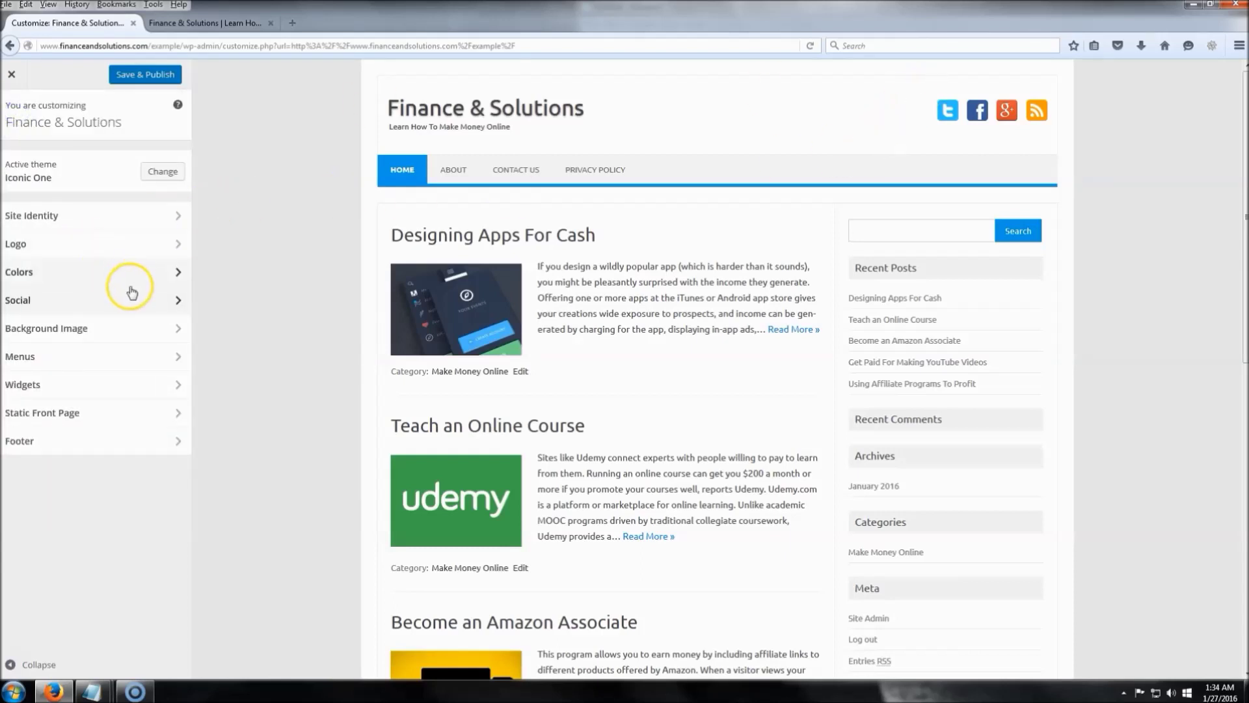
Step: Set the footer copyright text to "Copyright 2016 Finance & Solutions"
left_click(89, 442)
left_click(126, 186)
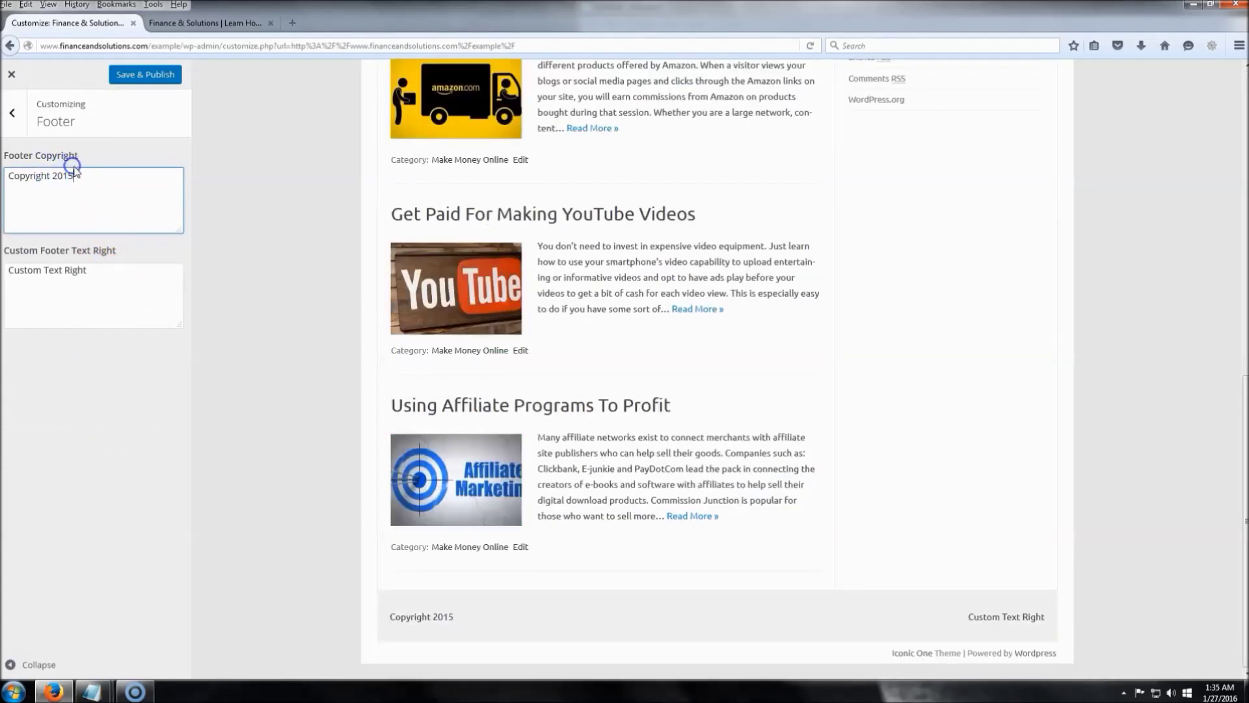
type("6 Finance & Sol")
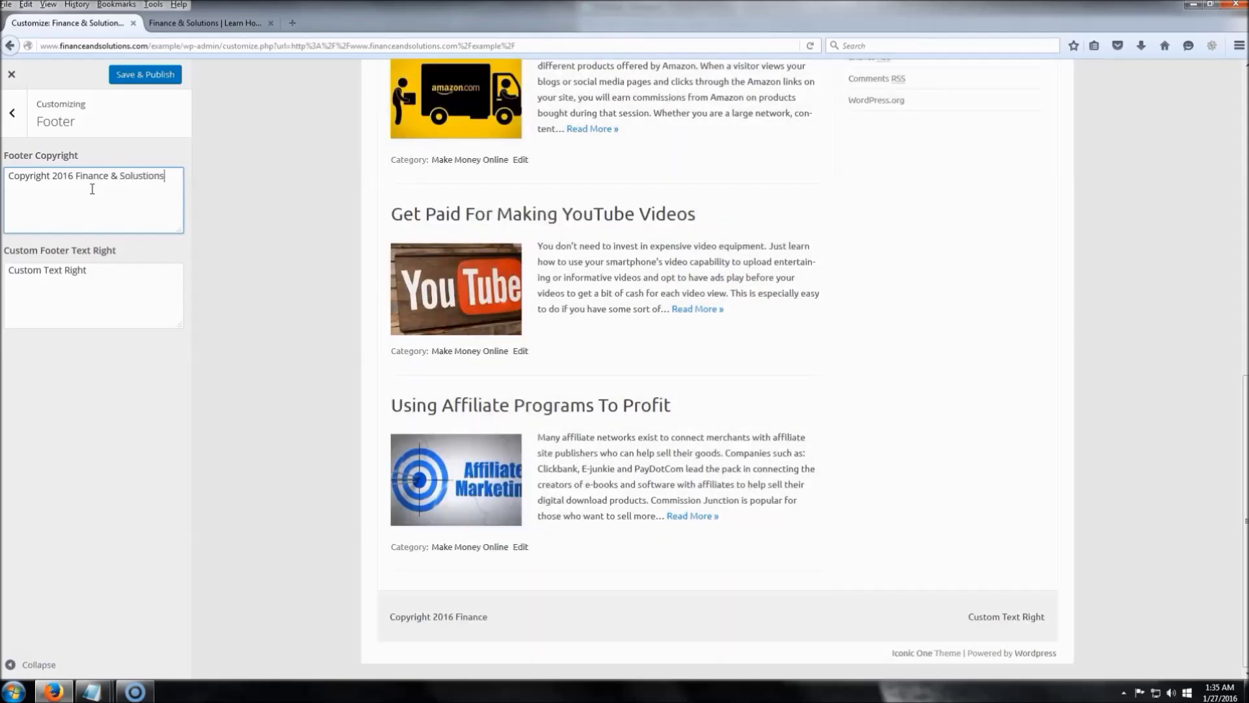
type("u")
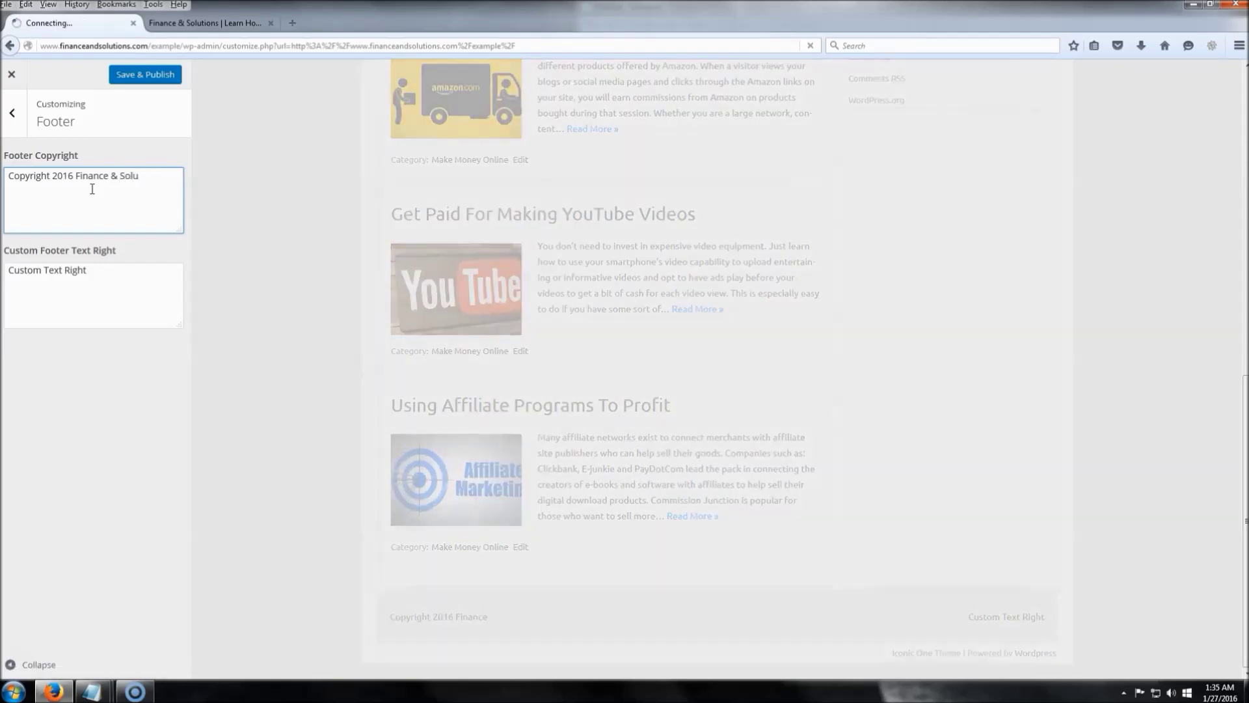
type("tions")
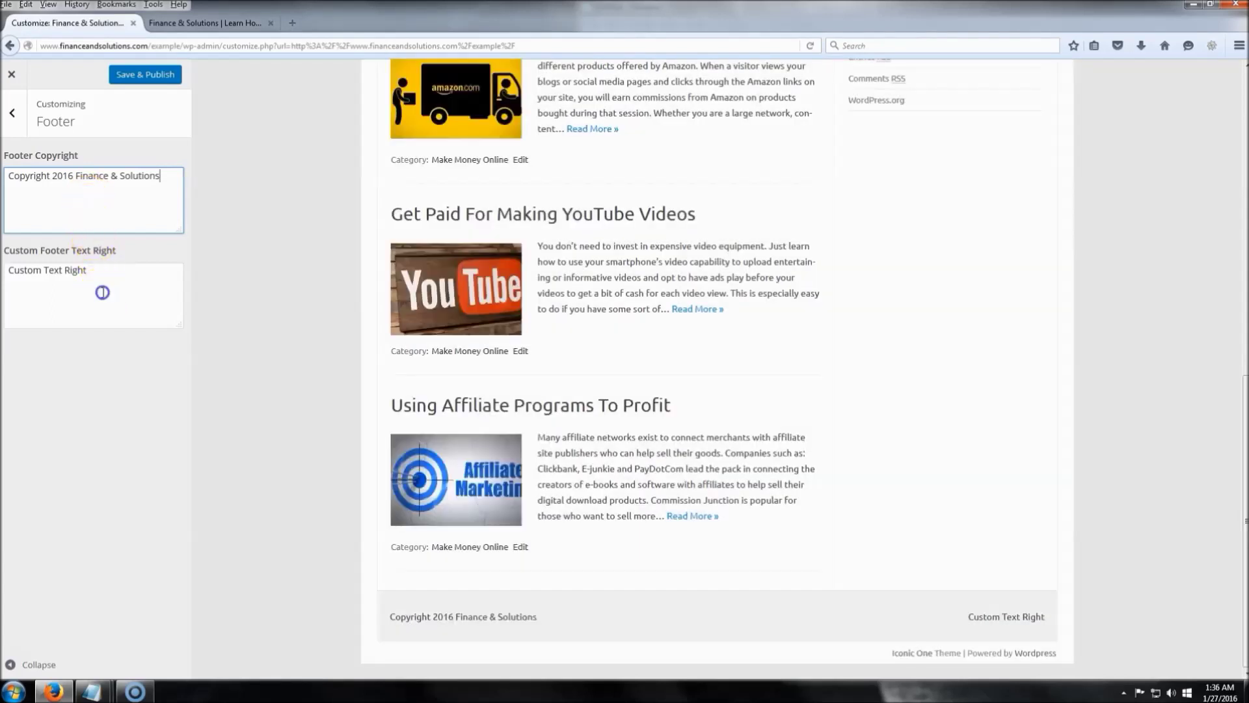
Step: Set the custom right footer text to "Make Money Online", save and publish the changes, and close the customizer
triple_click(86, 270)
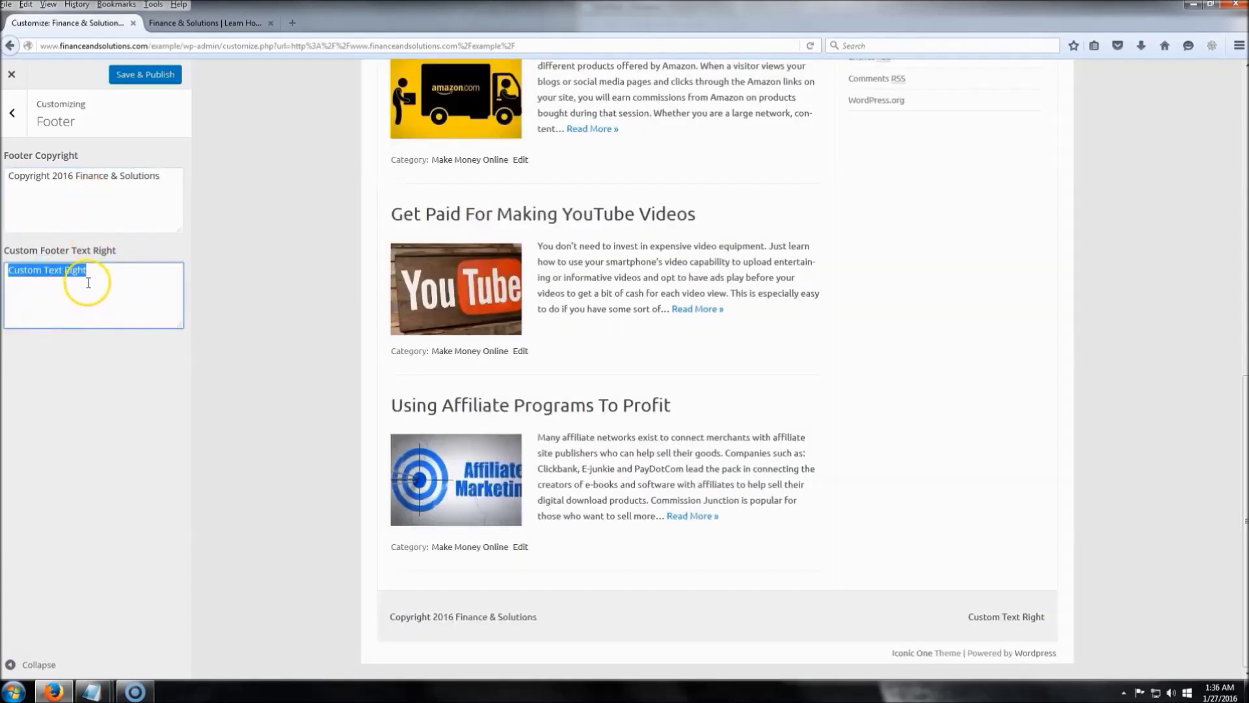
type("Make M")
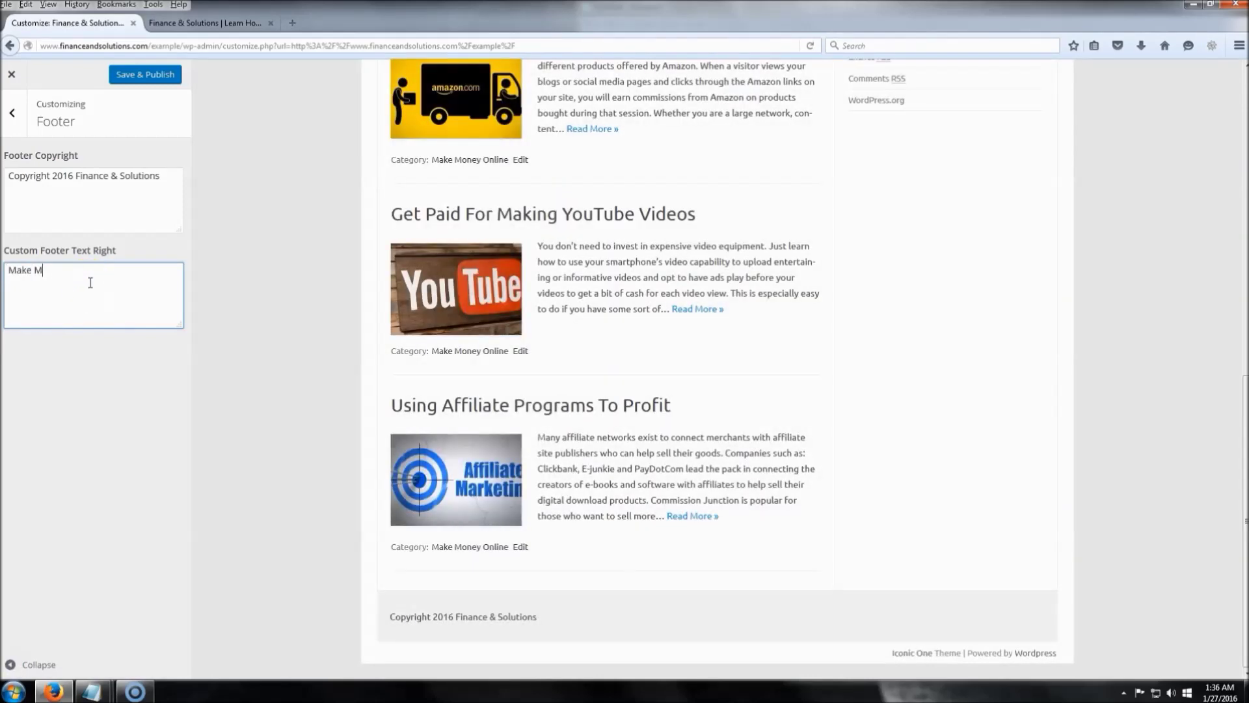
type("oney Online")
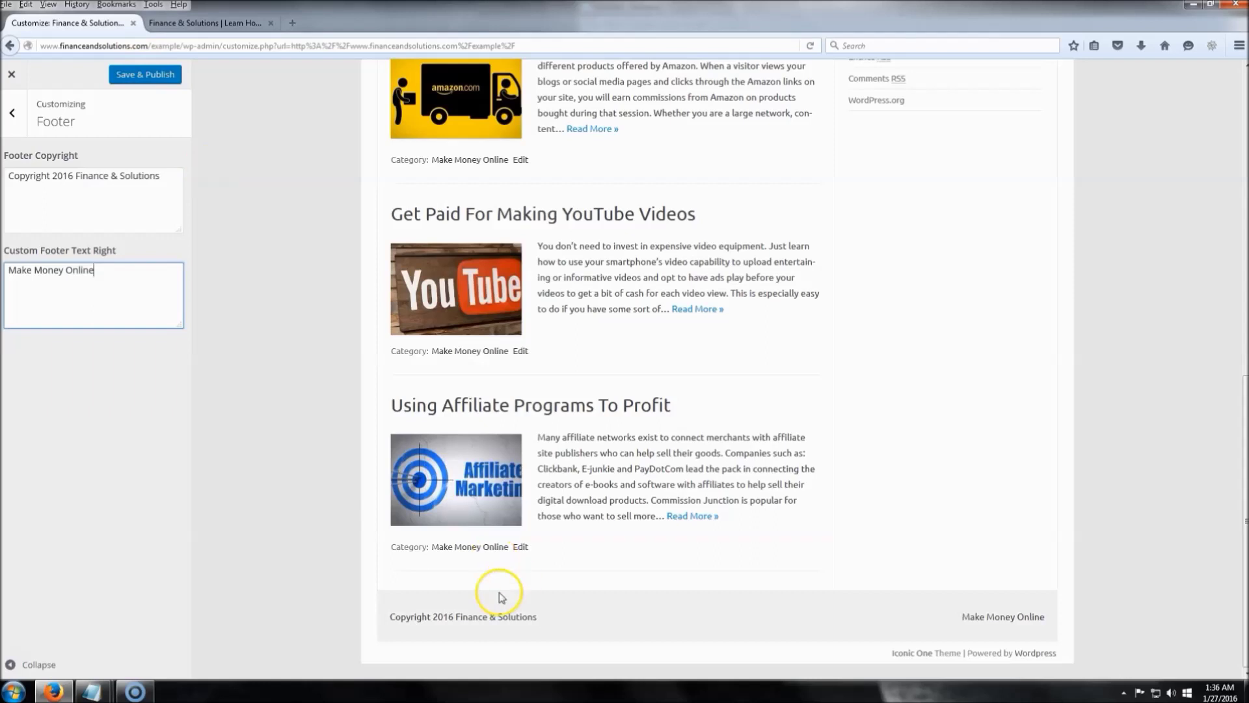
left_click(146, 77)
left_click(12, 112)
left_click(12, 74)
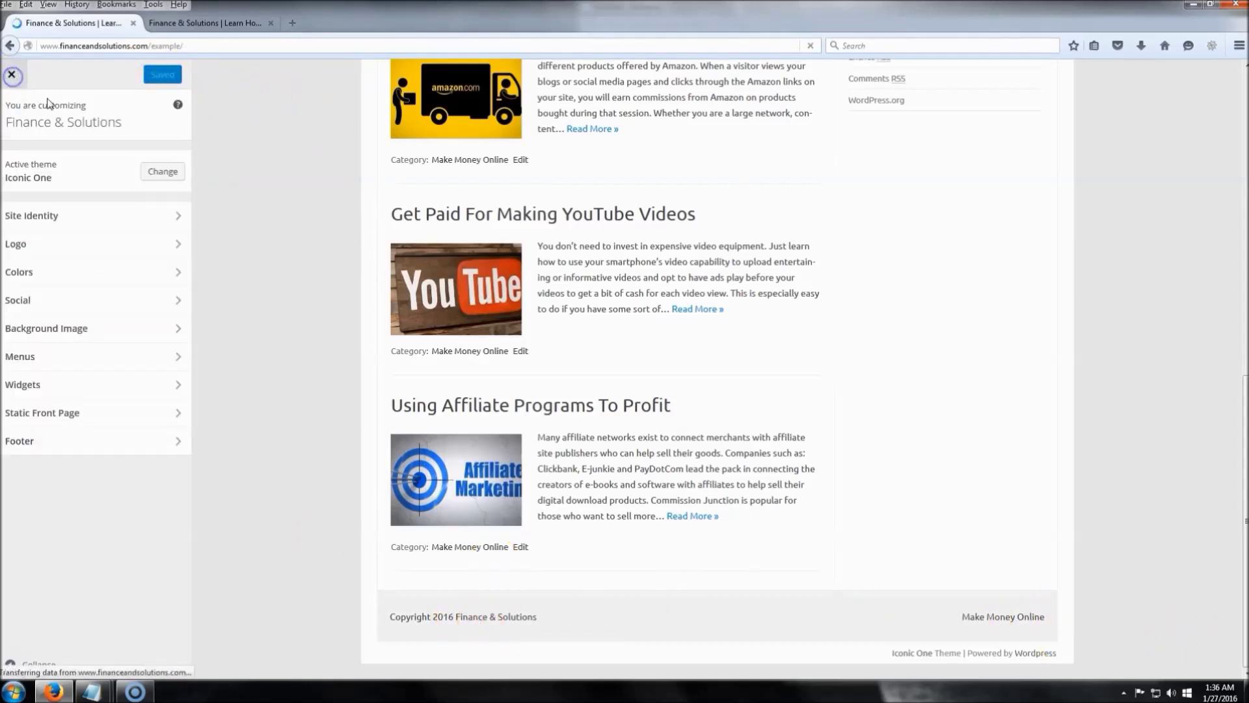
Step: Go to the site's dashboard and open the widget management page
mouse_move(65, 70)
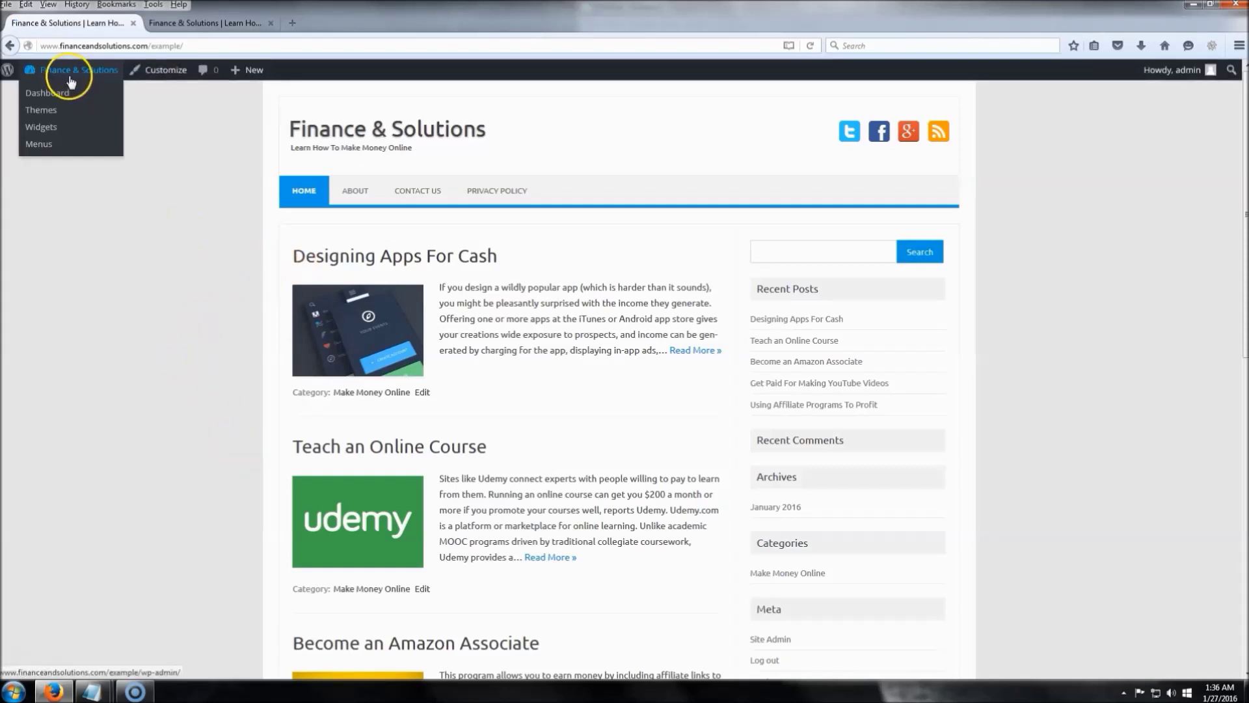
left_click(76, 78)
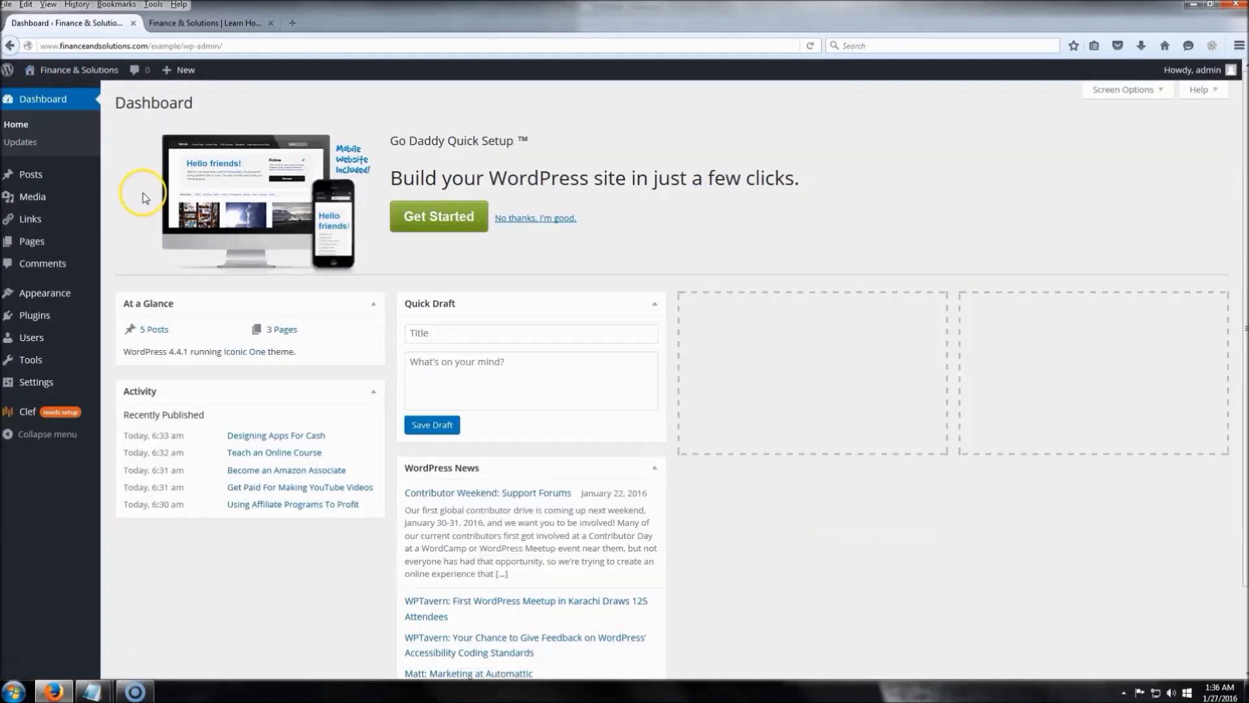
mouse_move(68, 297)
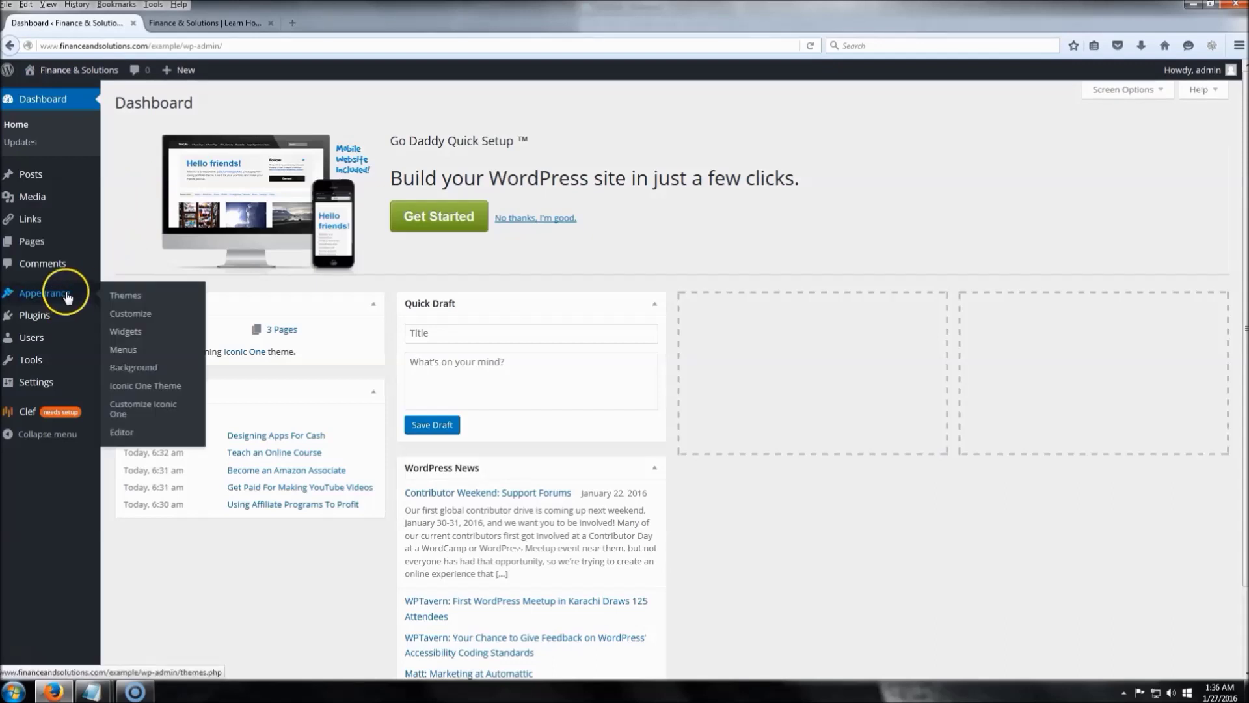
left_click(128, 335)
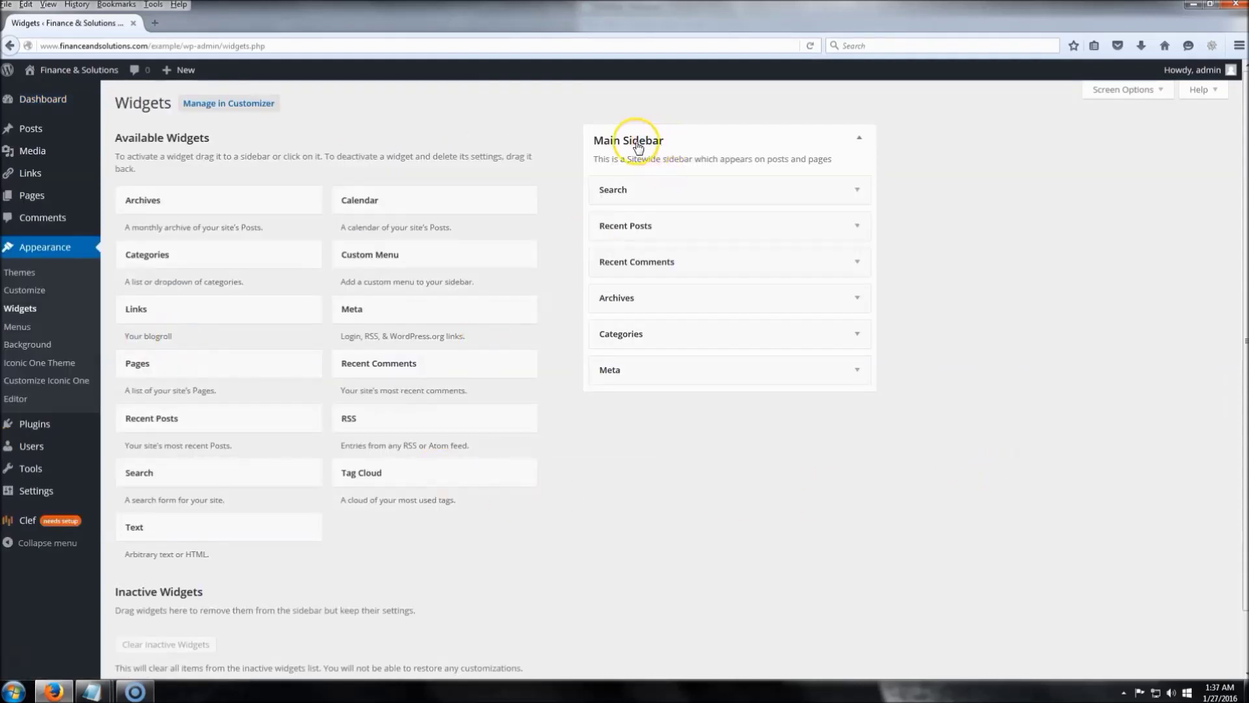
Step: Open the live site in a separate tab and compare its sidebar with the widgets listed under Main Sidebar
right_click(30, 70)
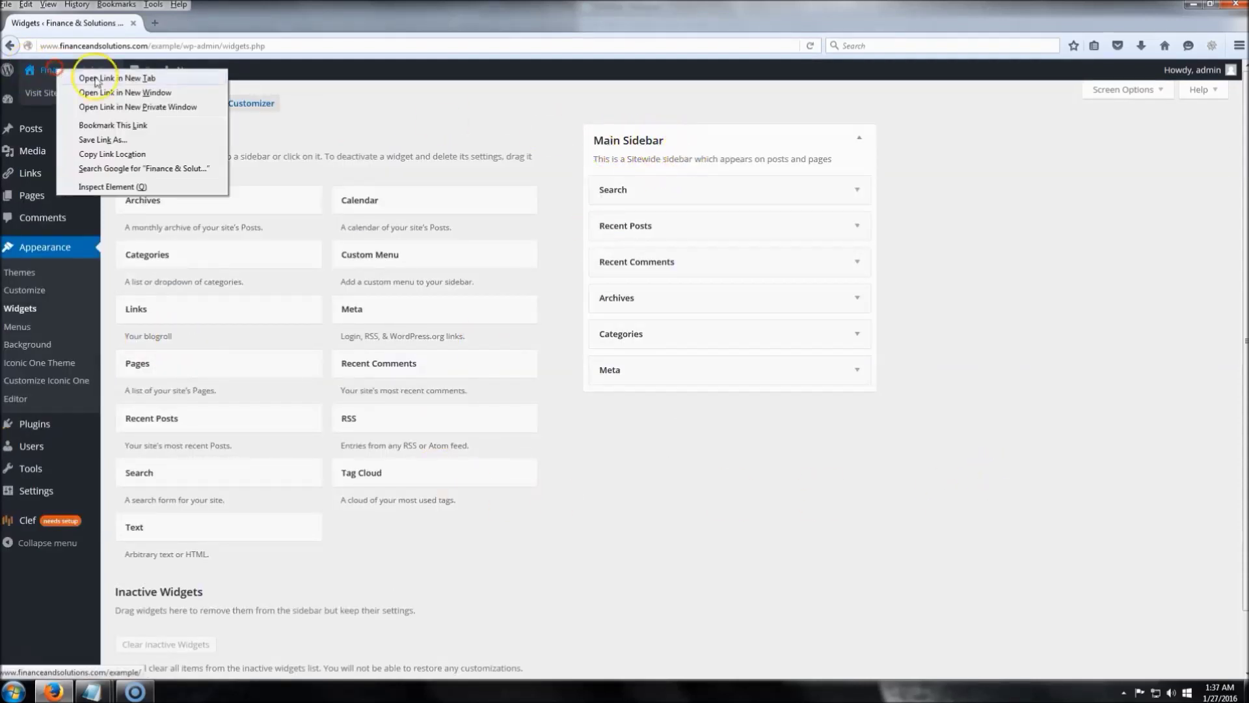
left_click(114, 76)
left_click(195, 23)
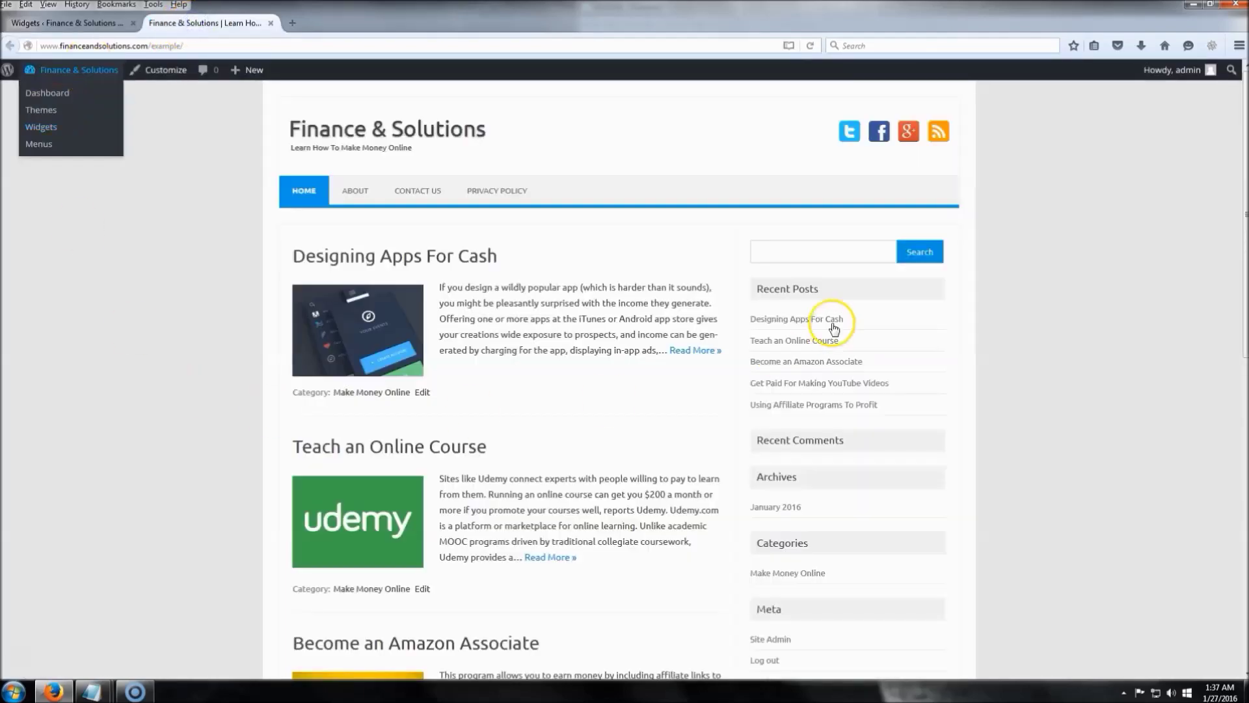
left_click(65, 23)
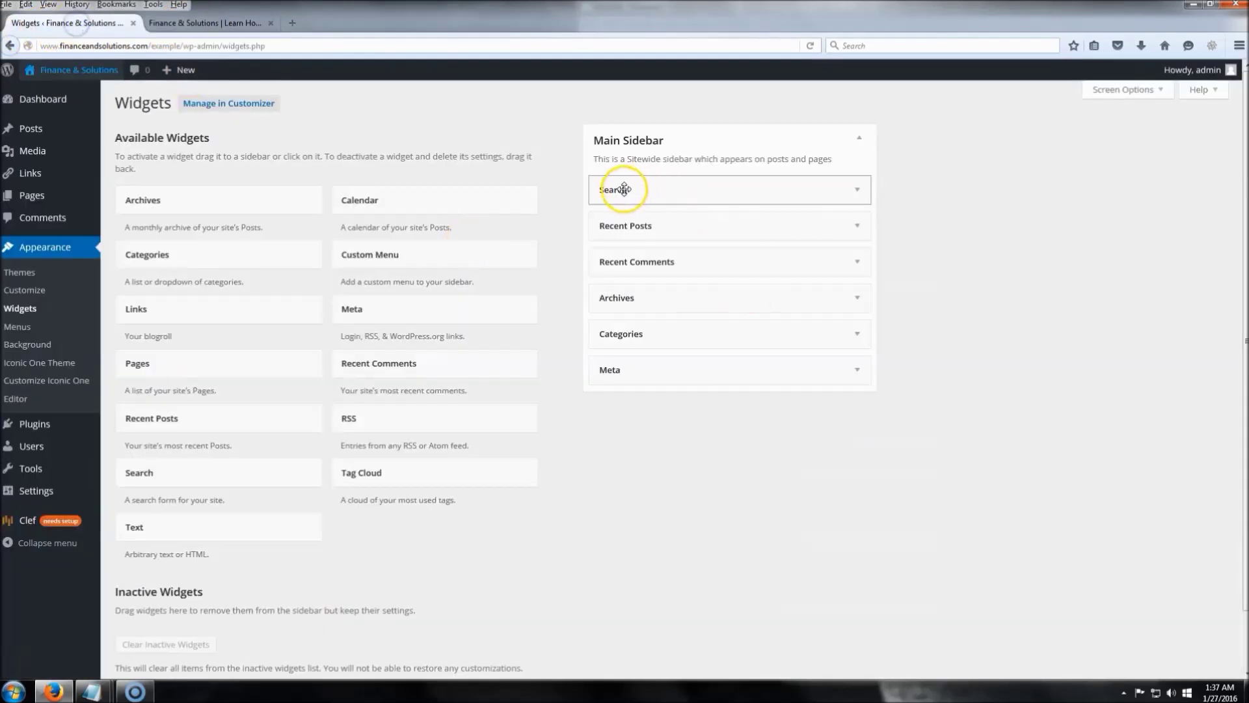
left_click(202, 23)
left_click(92, 23)
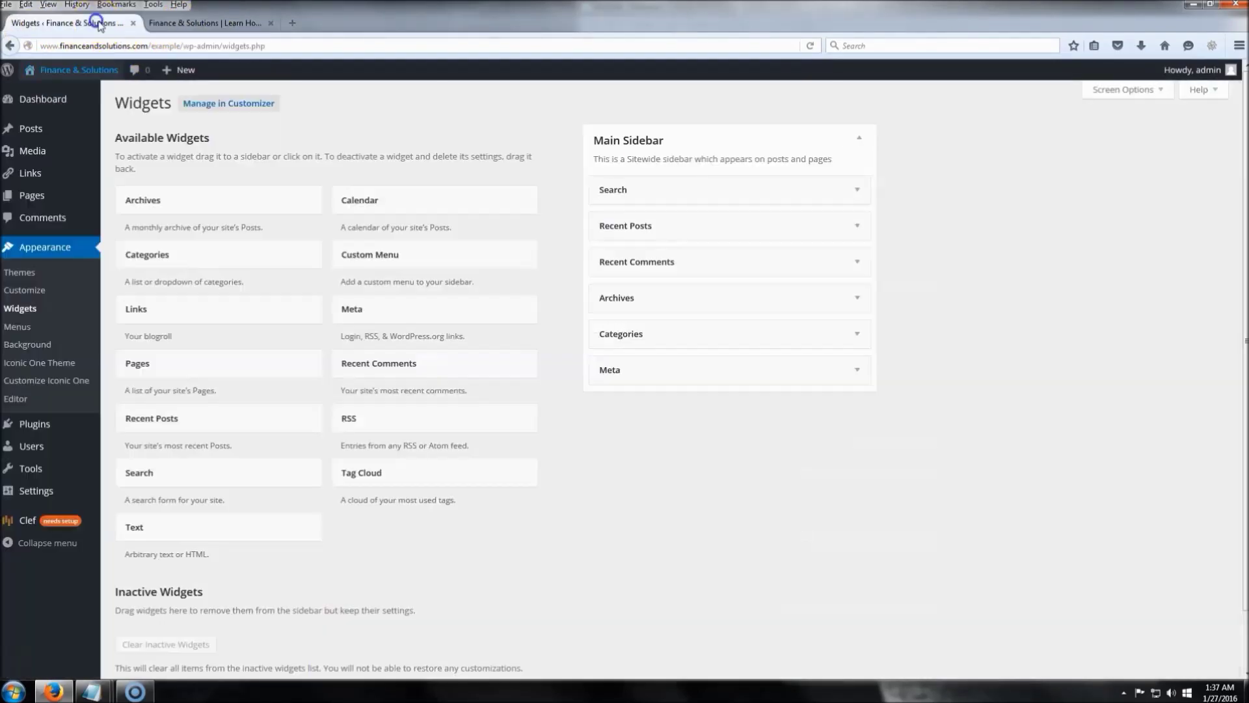
left_click(210, 24)
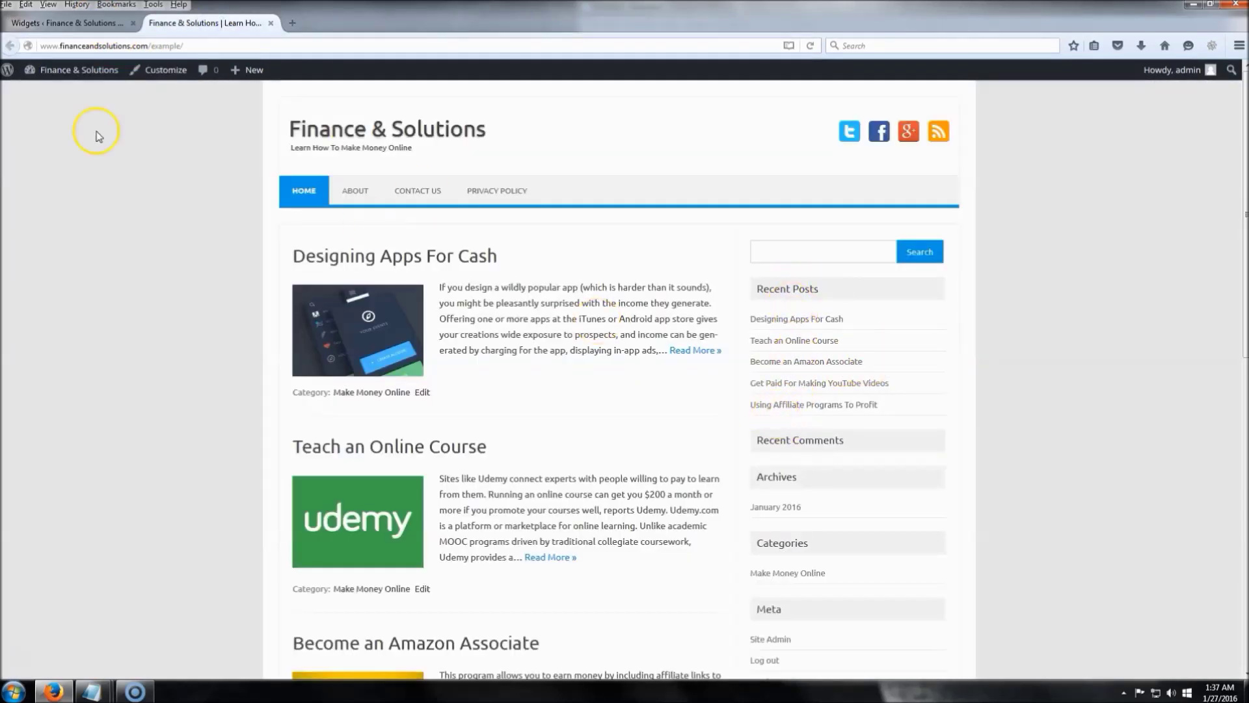
left_click(97, 24)
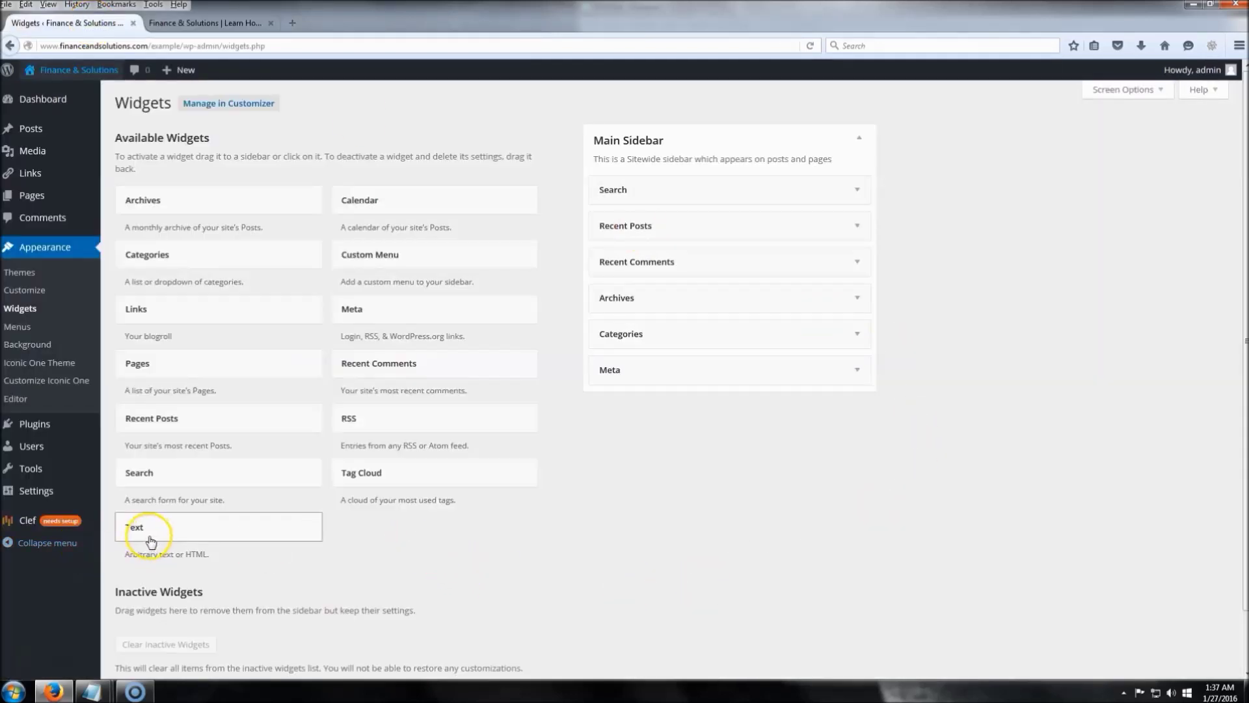
Step: Add a Text widget to the Main Sidebar between Search and Recent Posts, and start editing its content
left_click_drag(175, 530, 622, 229)
left_click(662, 451)
left_click(667, 362)
left_click(159, 21)
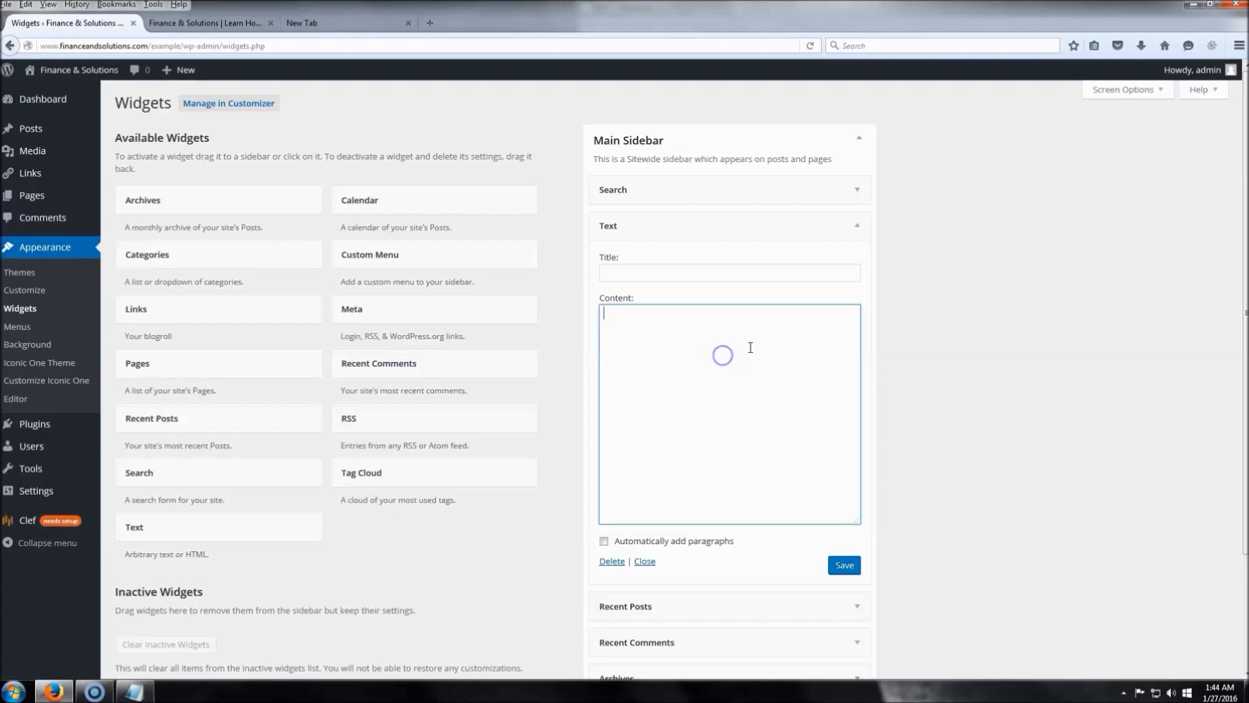
left_click(725, 363)
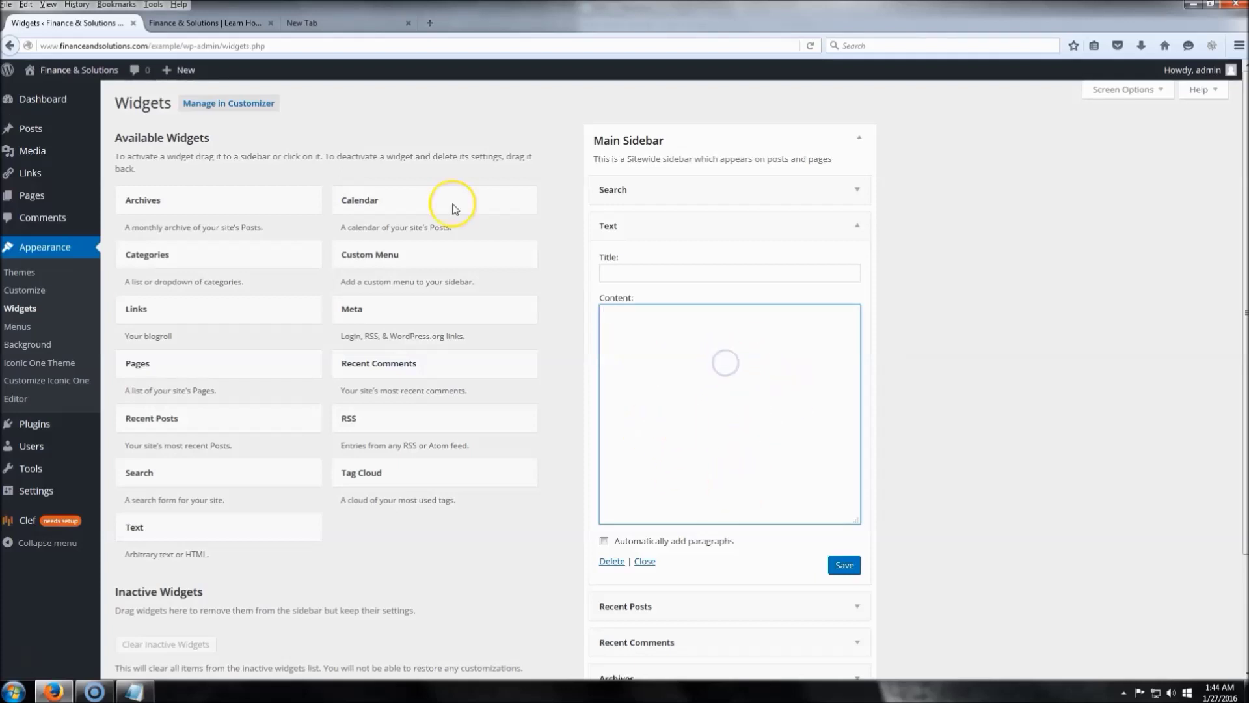
Step: Go to tinypic.com in the new browser tab and choose the "fiverr banner" image from the Desktop for upload
left_click(336, 23)
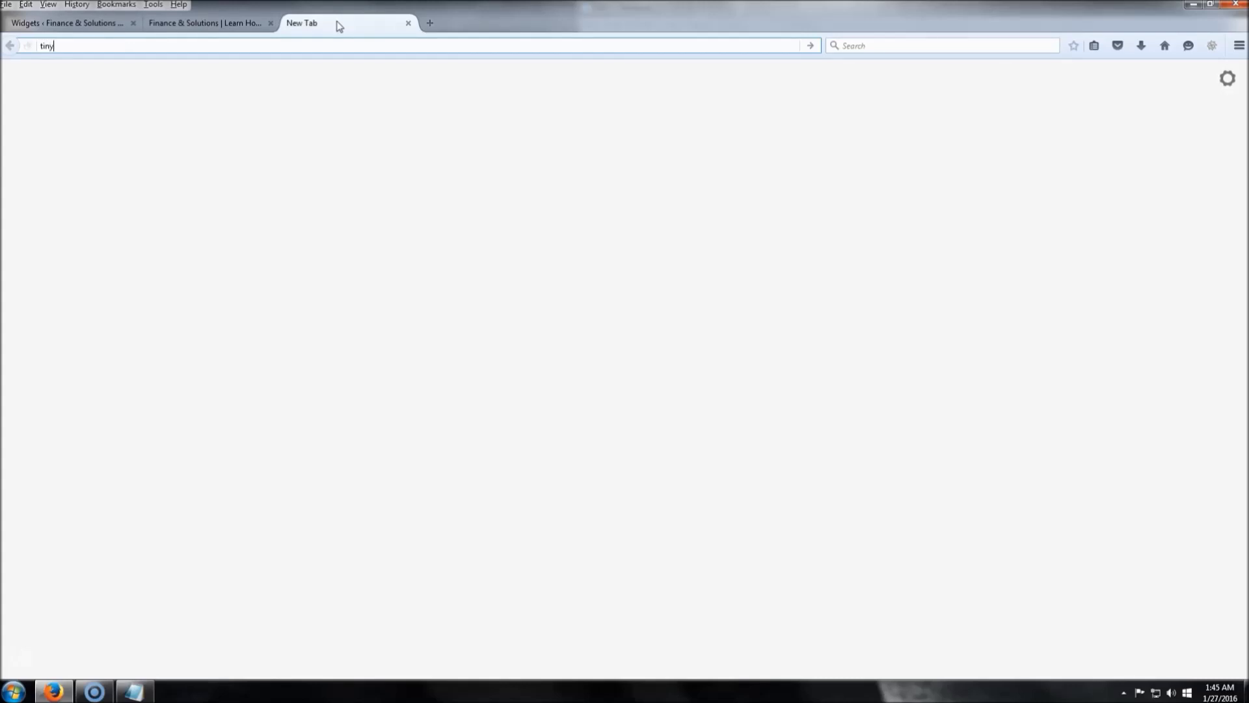
type("tinypic.com")
key("Return")
left_click(293, 253)
left_click(728, 266)
left_click(617, 298)
left_click(398, 332)
scroll(390, 338, "down", 5)
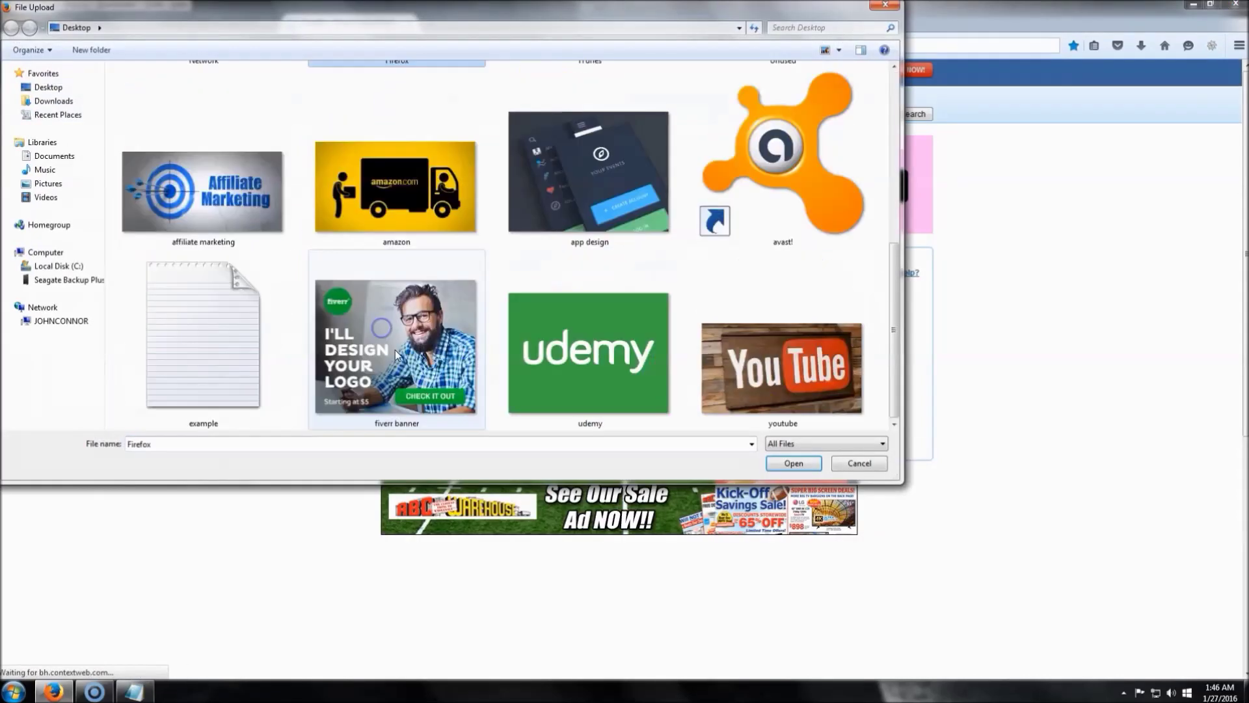
left_click(365, 358)
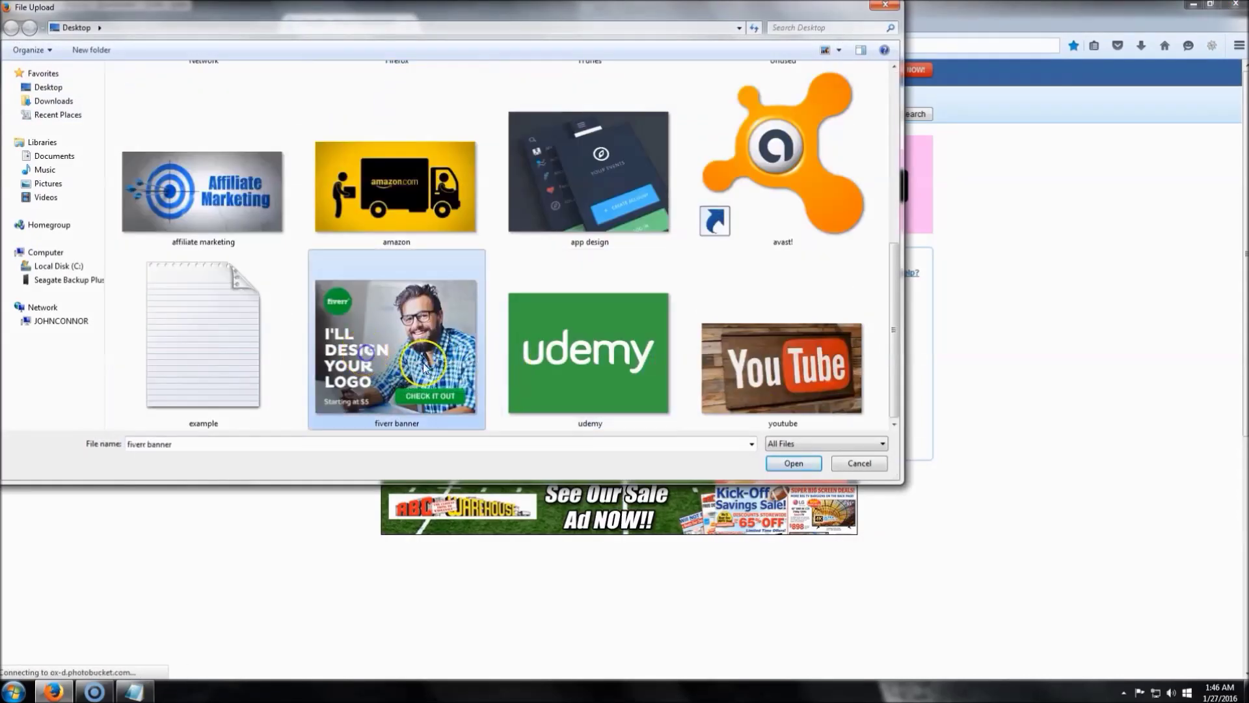
left_click(793, 462)
Step: Check the live site's sidebar, upload the banner to TinyPic, answer the anti-spam check, and view the uploaded image's share codes
left_click(211, 23)
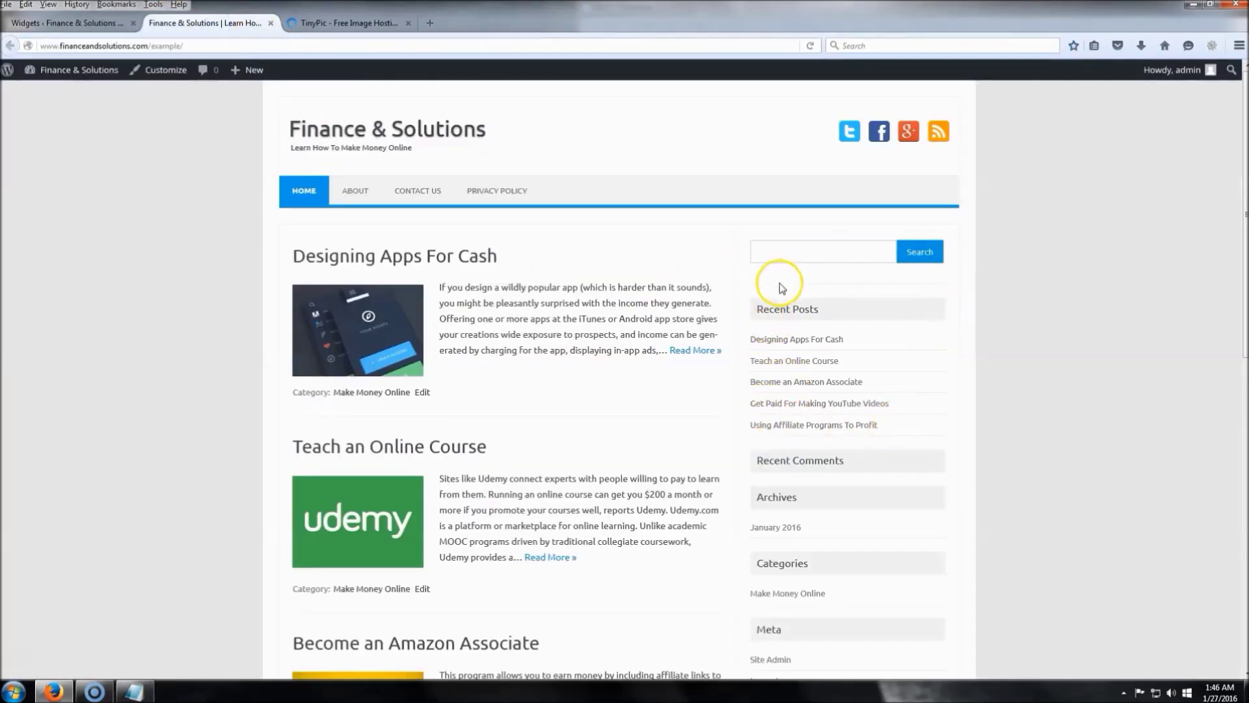
left_click(338, 28)
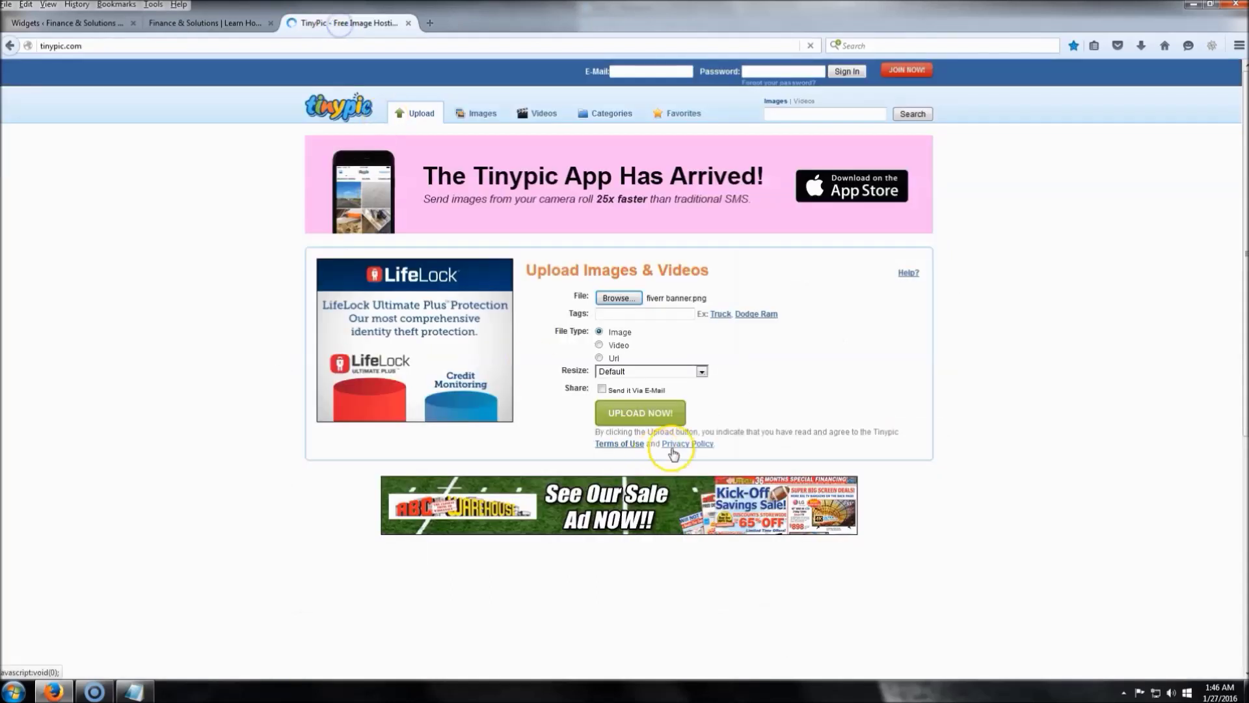
left_click(641, 417)
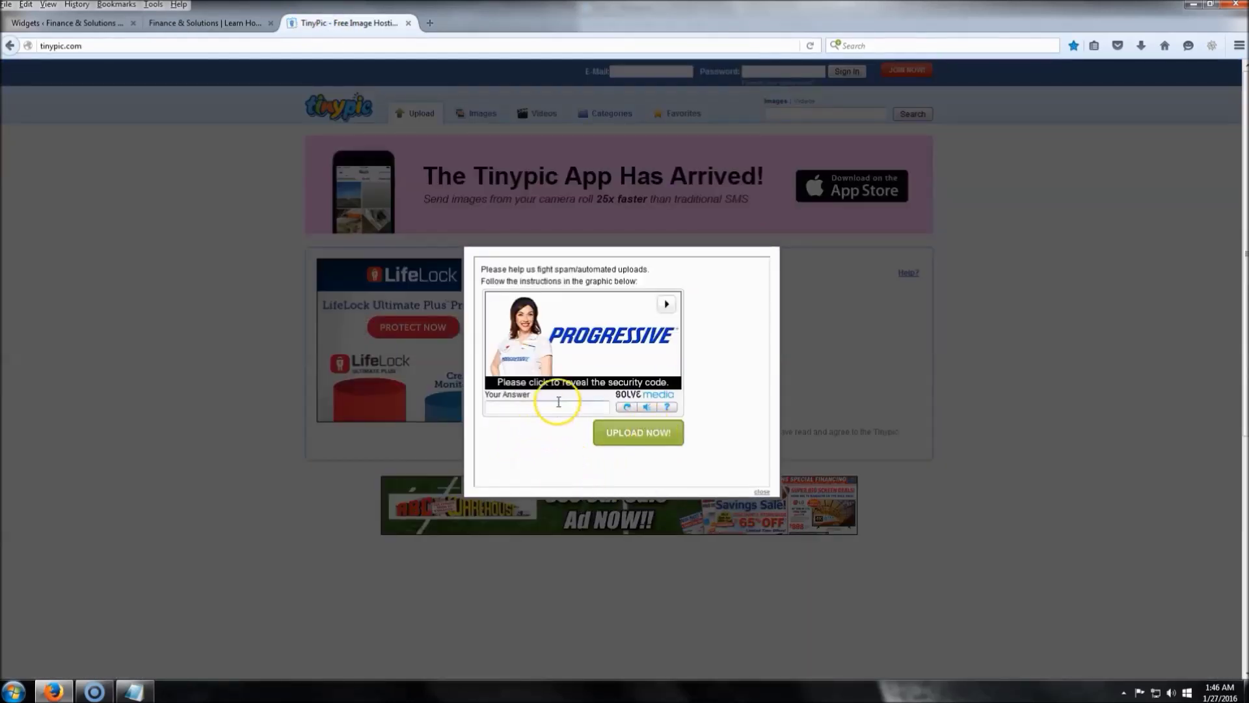
left_click(567, 379)
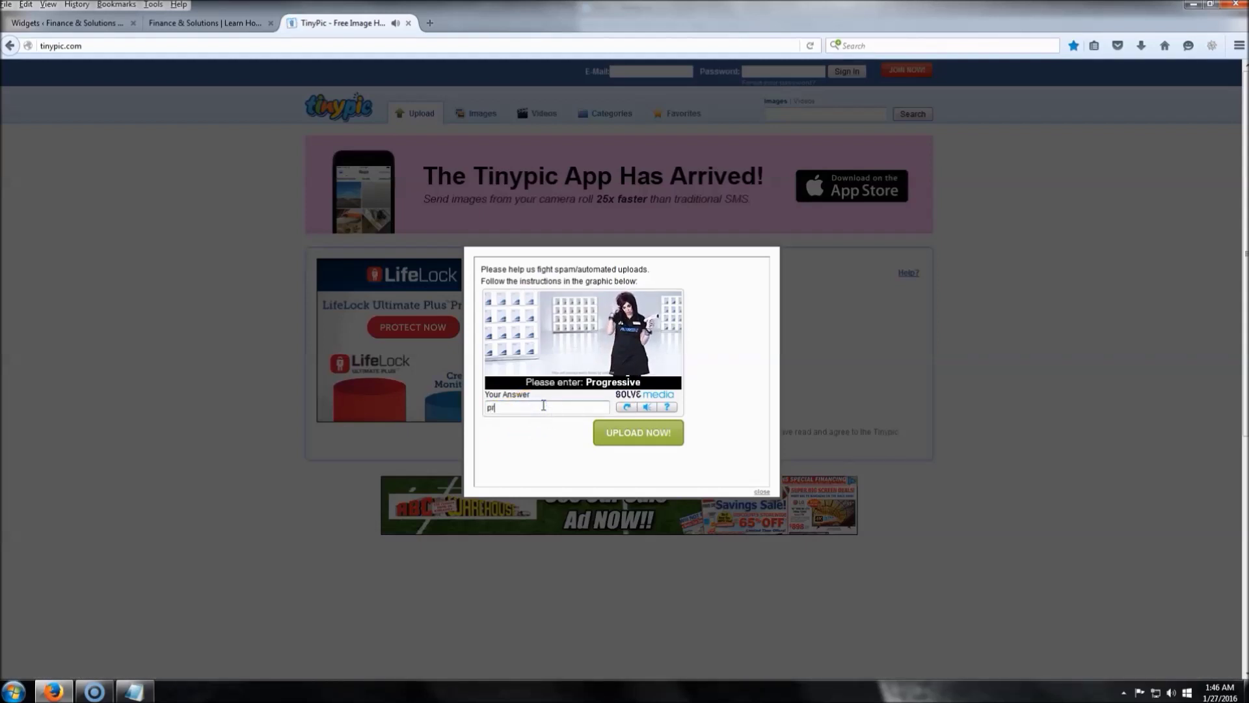
type("ssive")
key("Return")
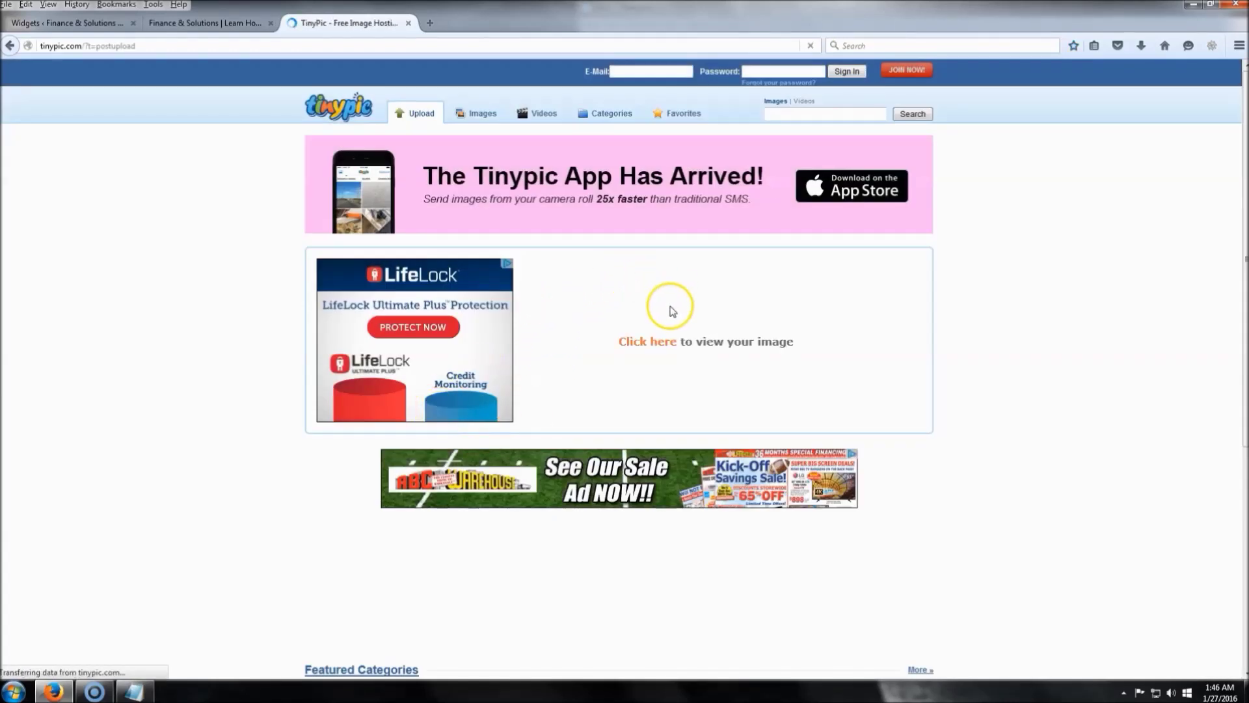
left_click(636, 343)
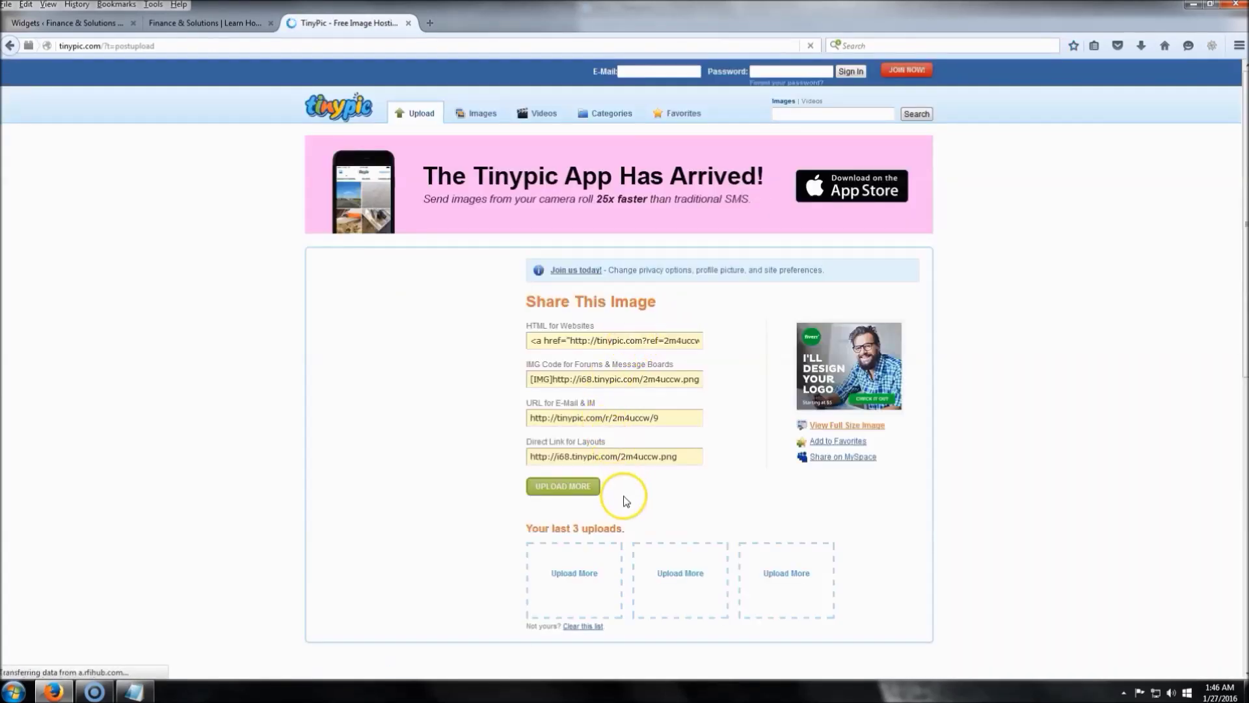
Step: Copy the banner's "HTML for Websites" code and close the TinyPic page
left_click(623, 340)
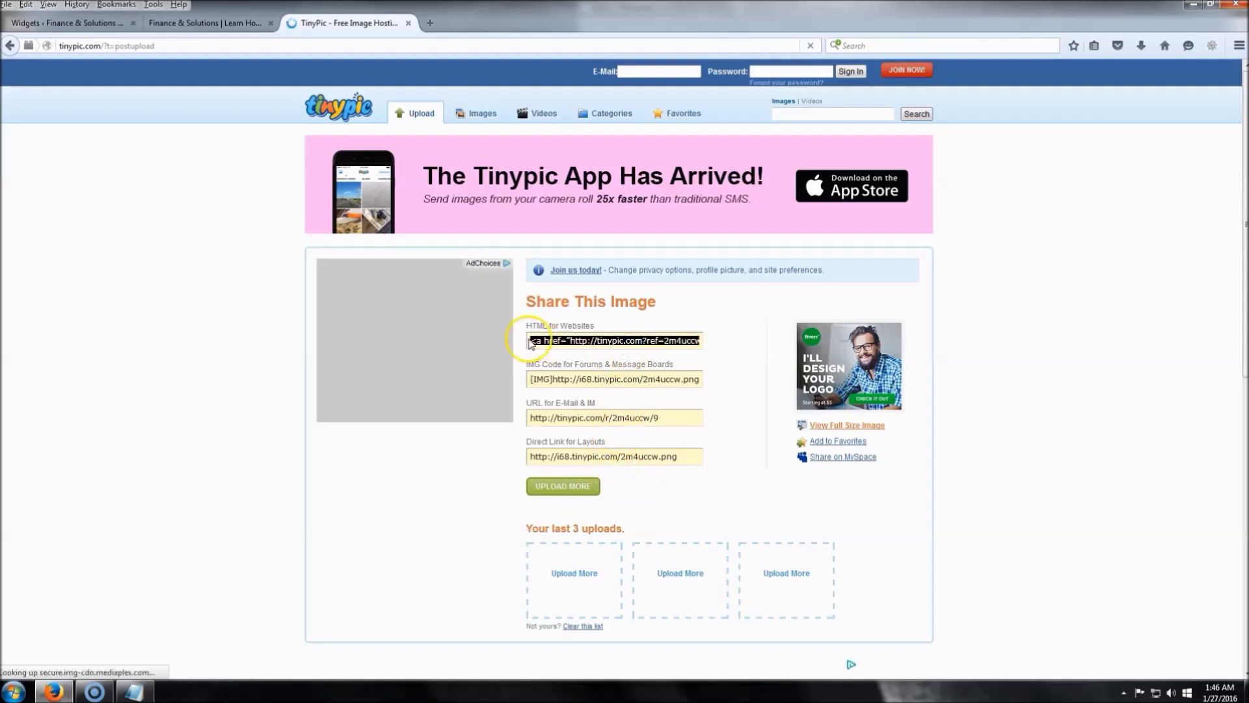
right_click(594, 338)
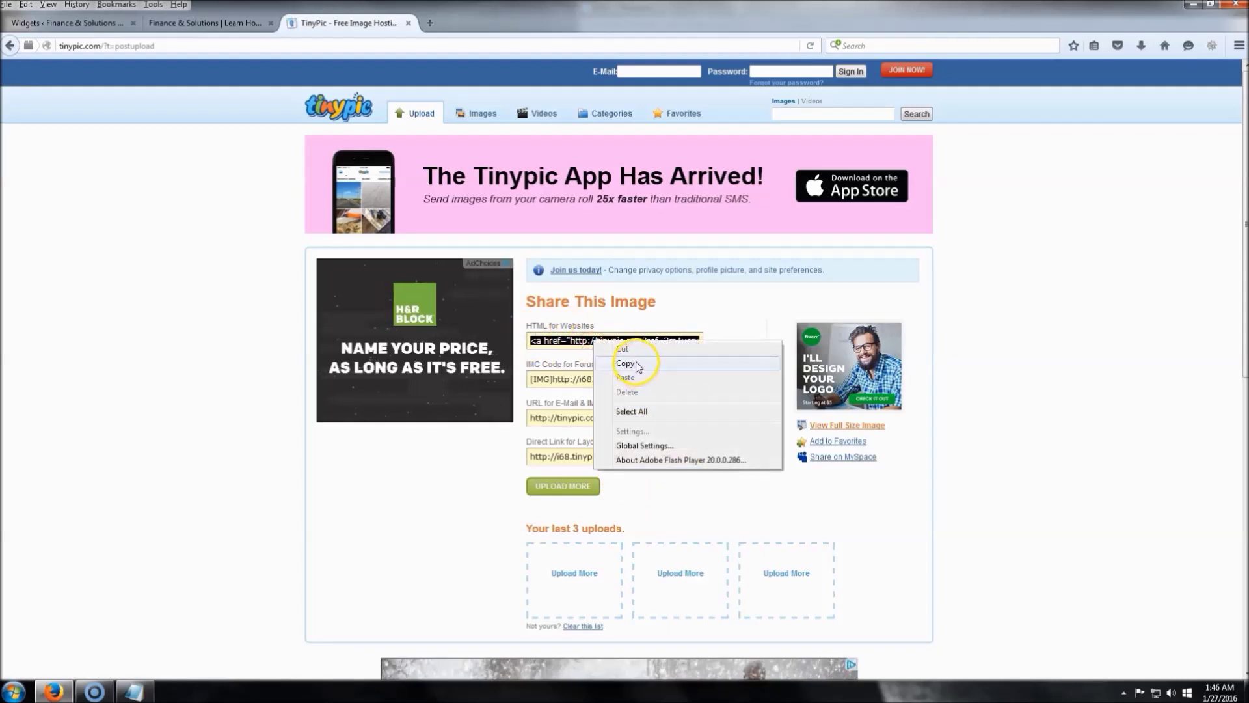
left_click(628, 363)
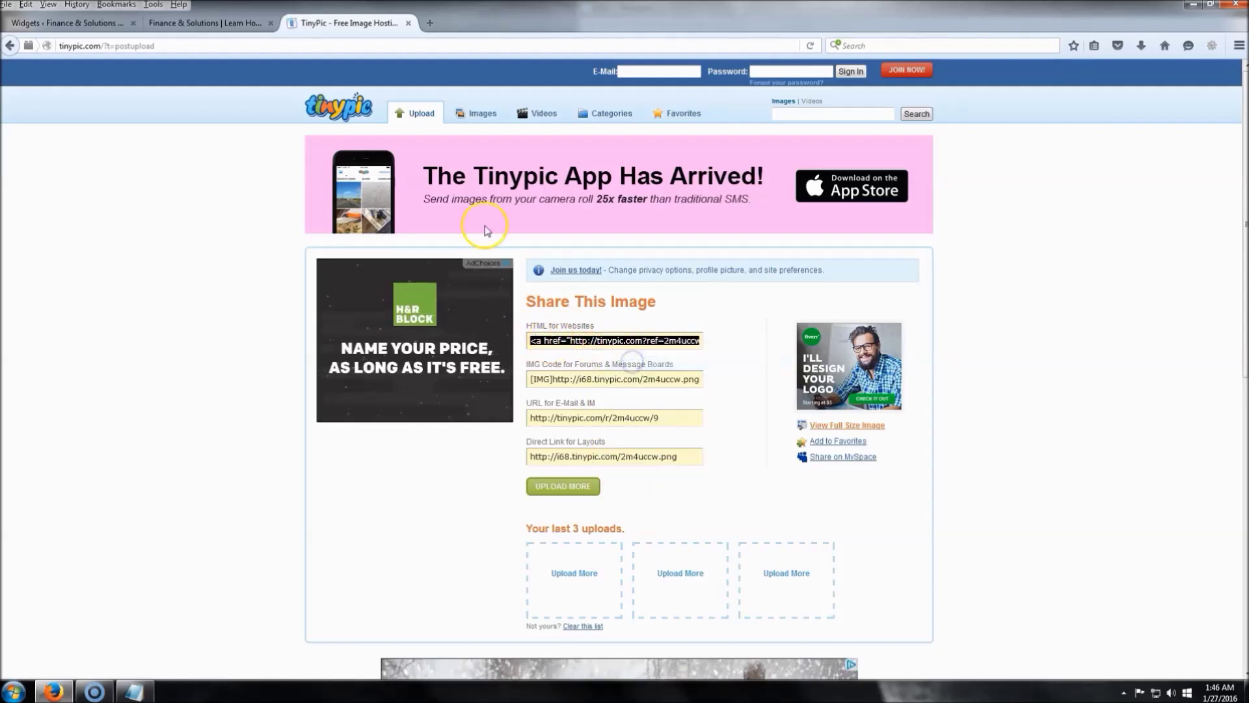
left_click(408, 23)
Step: Paste the banner code into the Text widget's content, save the widget, and reload the live site to check the sidebar
left_click(77, 21)
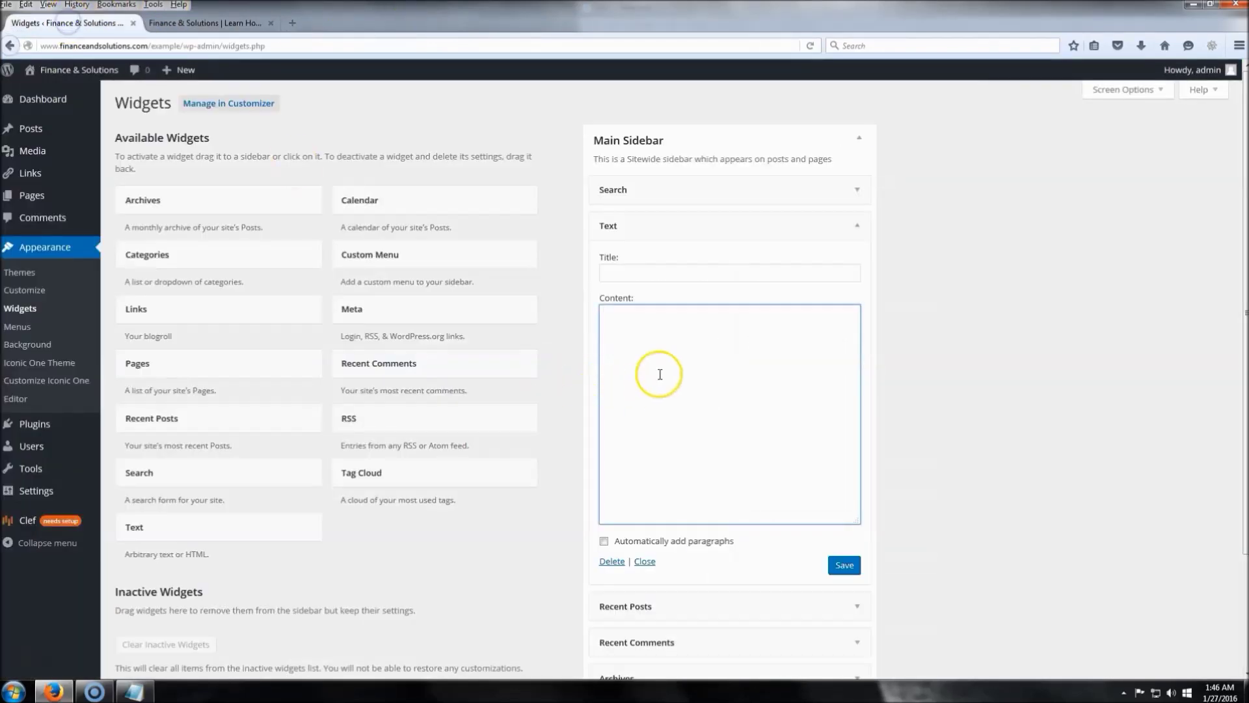
right_click(663, 346)
left_click(714, 406)
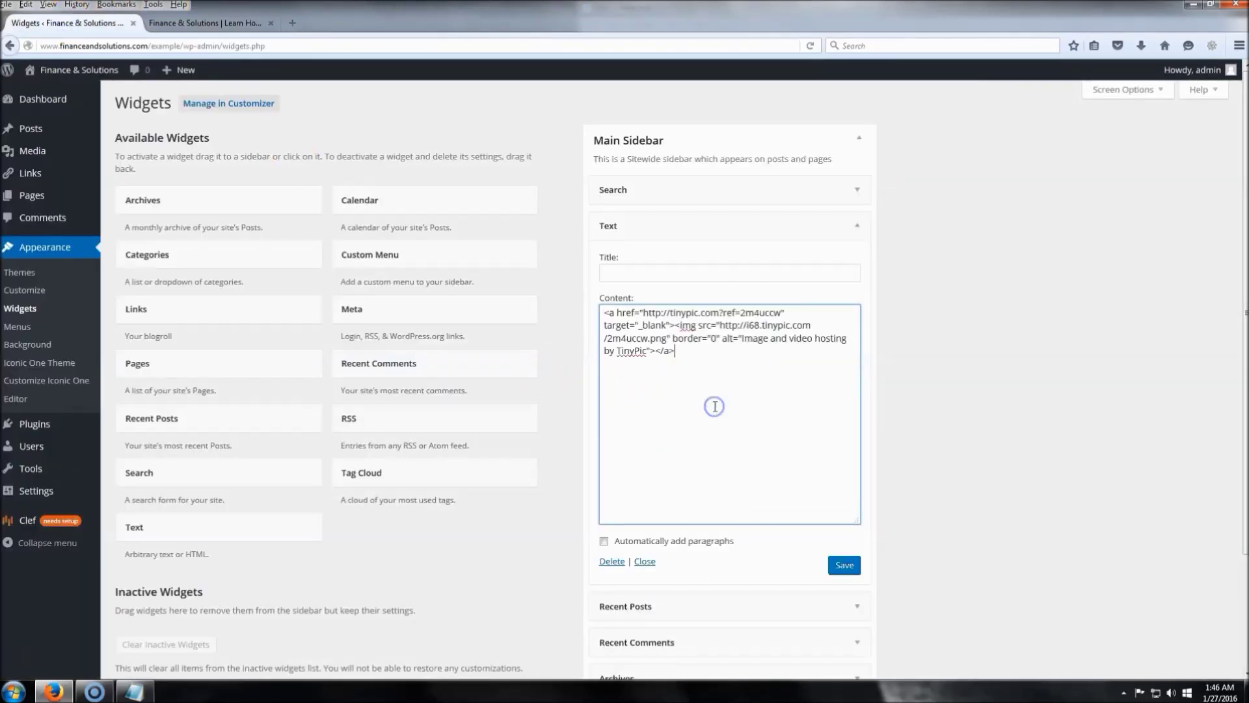
left_click(847, 568)
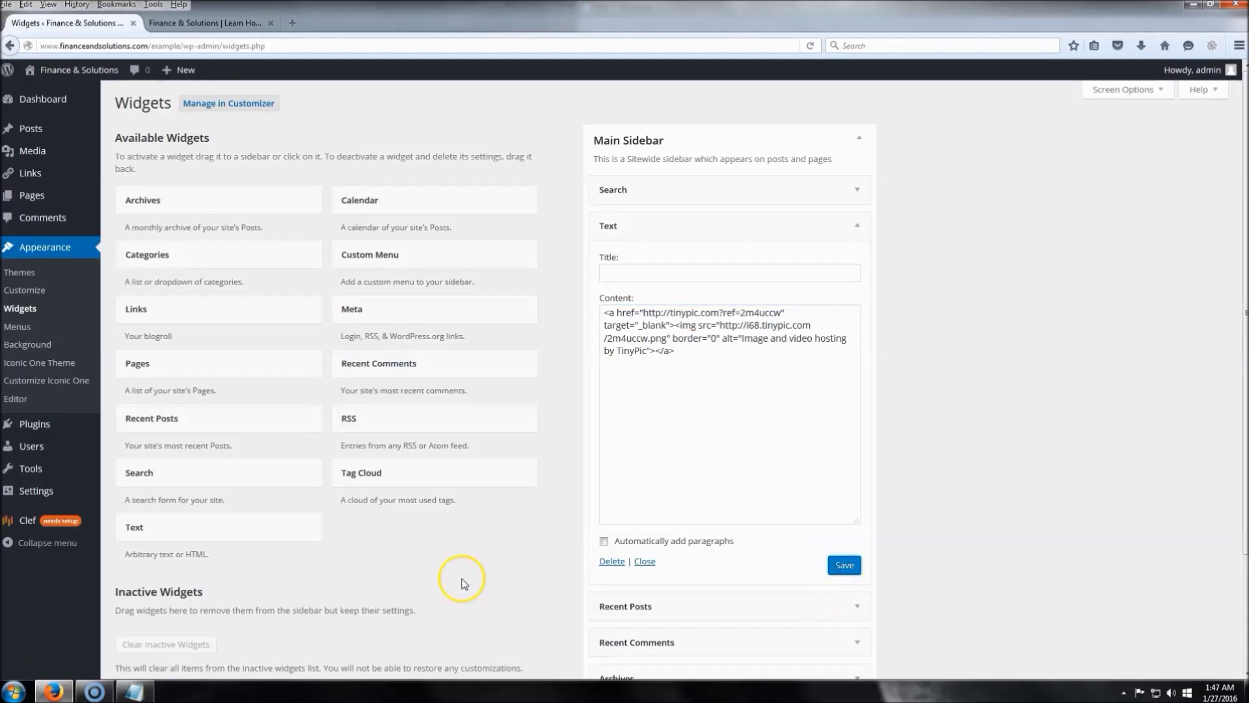
left_click(224, 26)
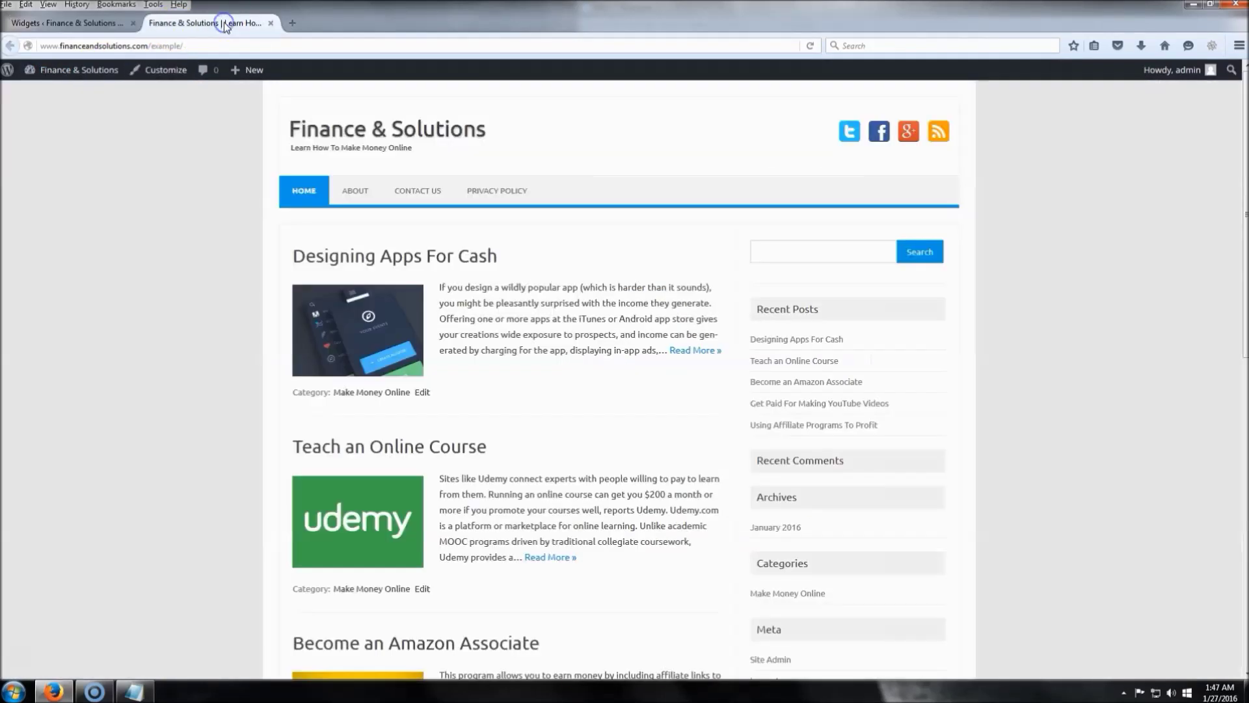
left_click(814, 45)
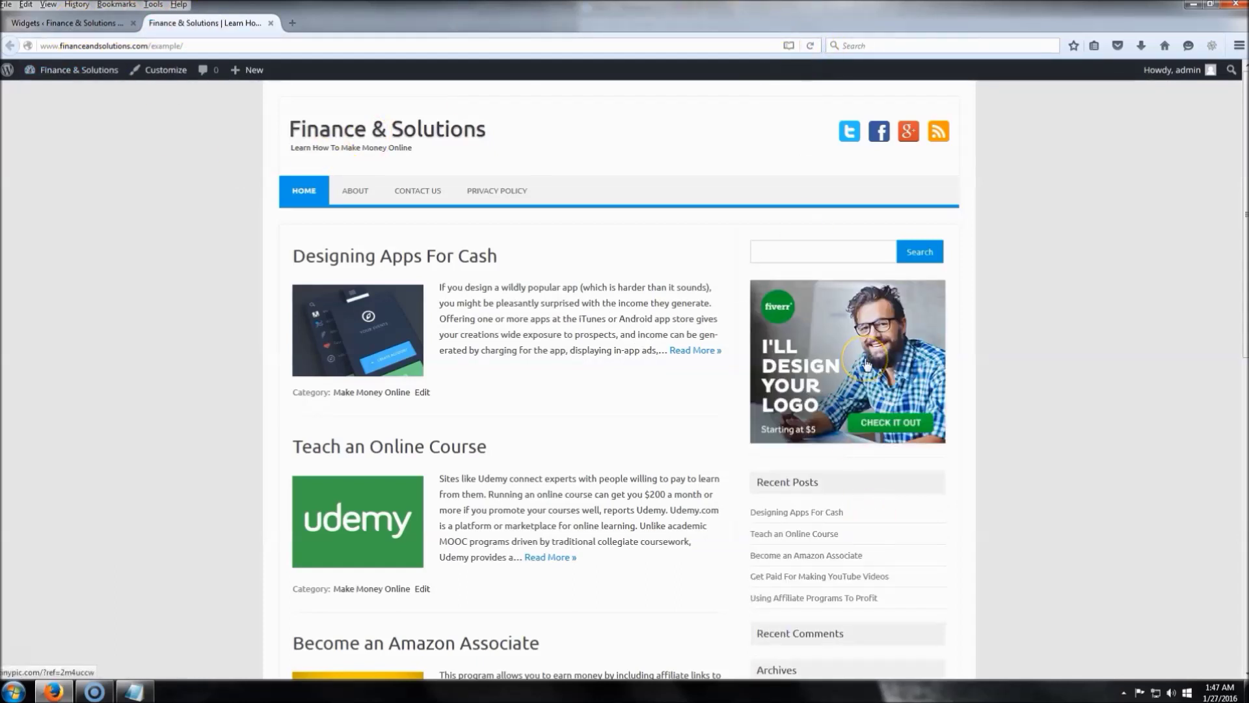
Step: Return to the Widgets page, highlight the link address in the Text widget's banner code, and collapse the widget
left_click(127, 26)
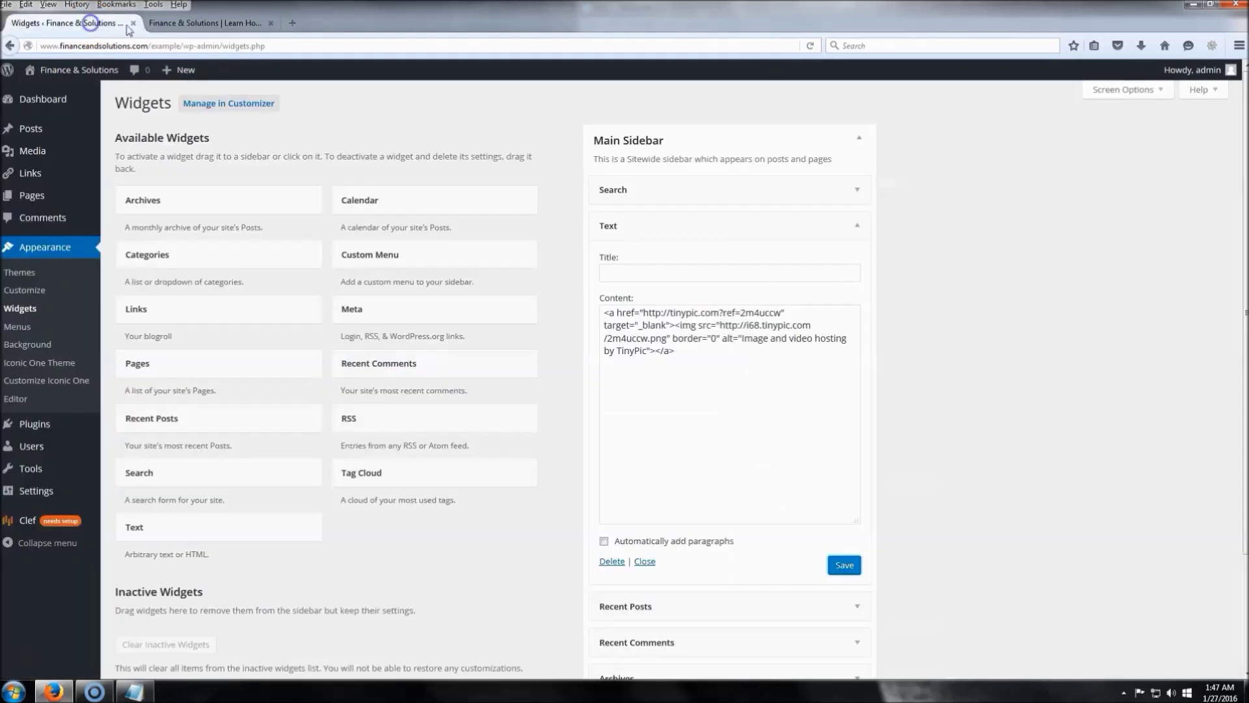
left_click(719, 365)
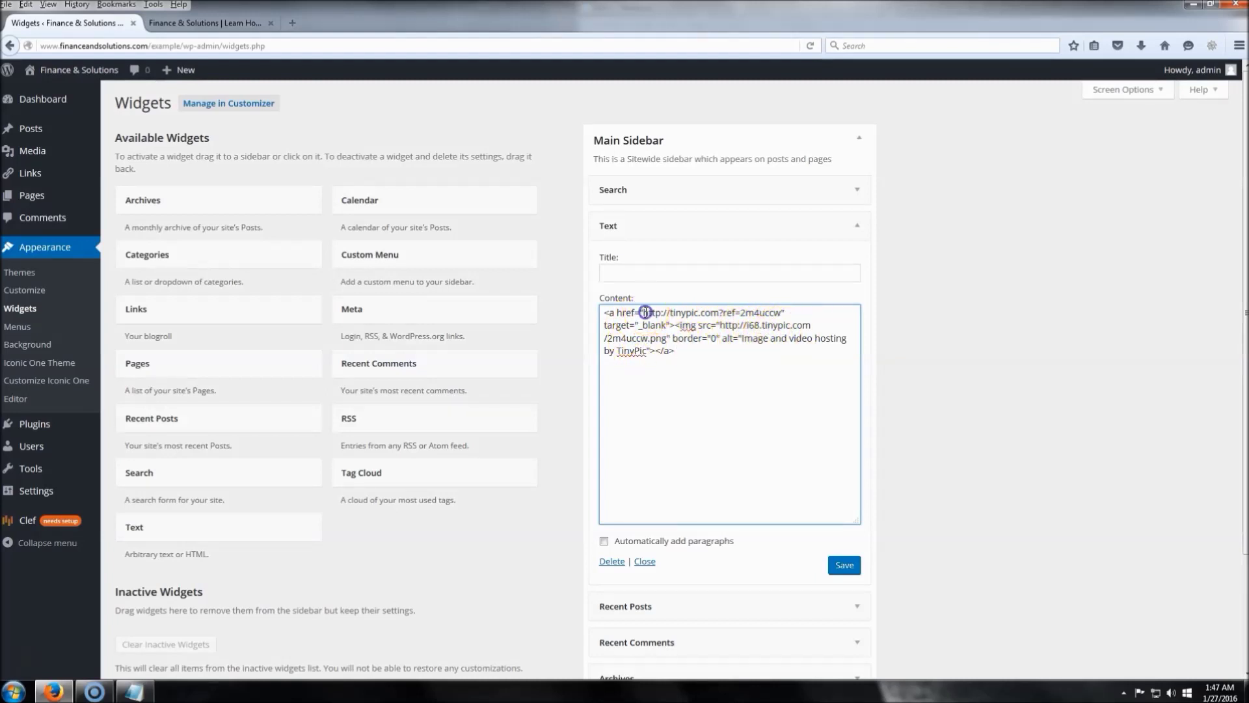
left_click_drag(645, 312, 755, 313)
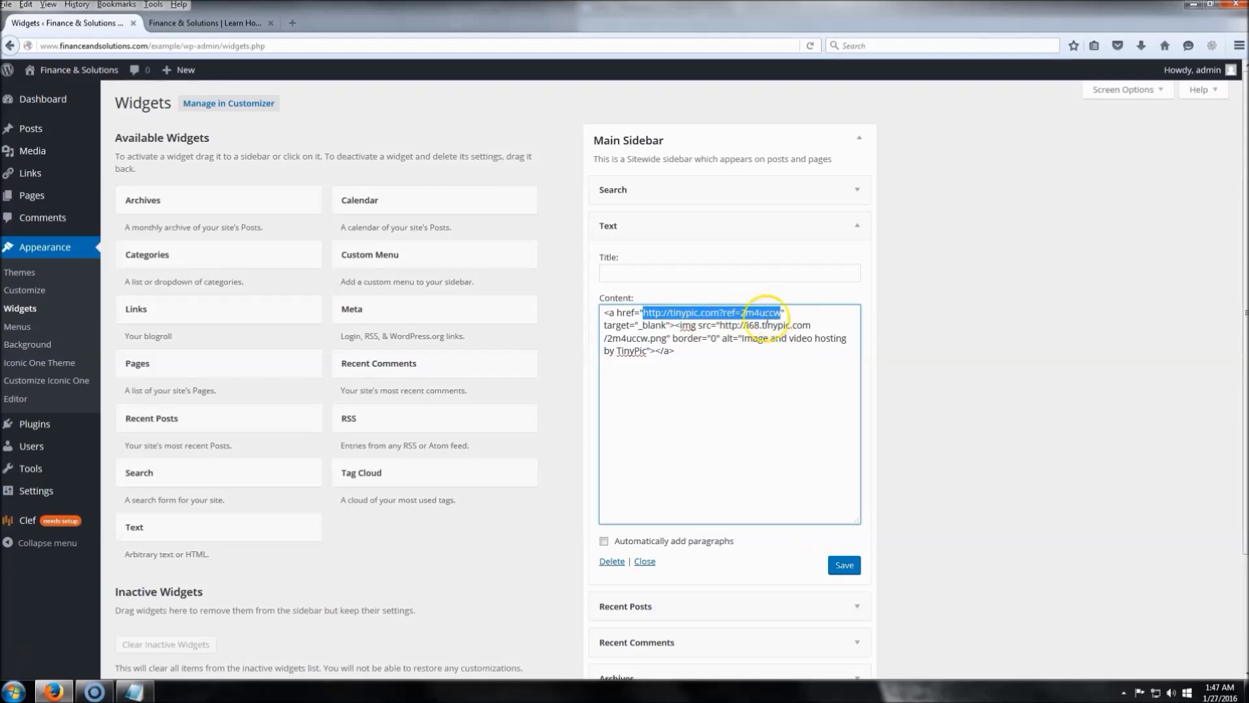
left_click(646, 563)
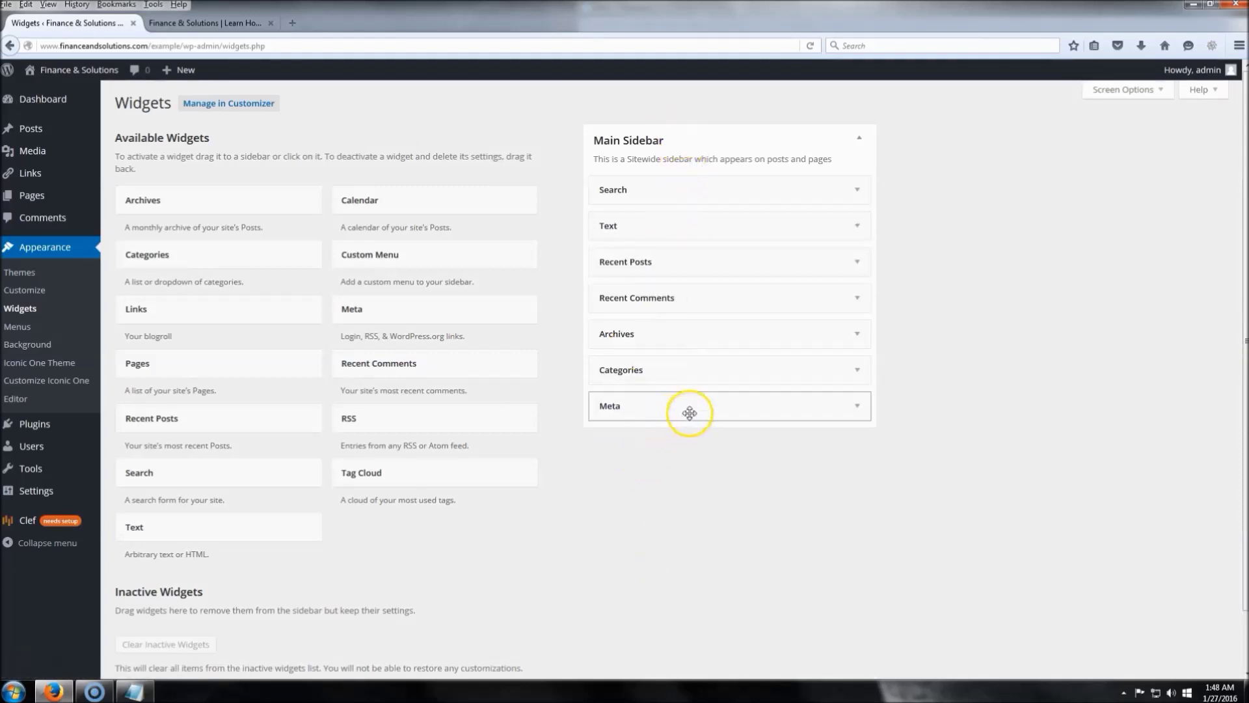
Step: Delete the Meta and Archives widgets from the Main Sidebar
left_click(760, 408)
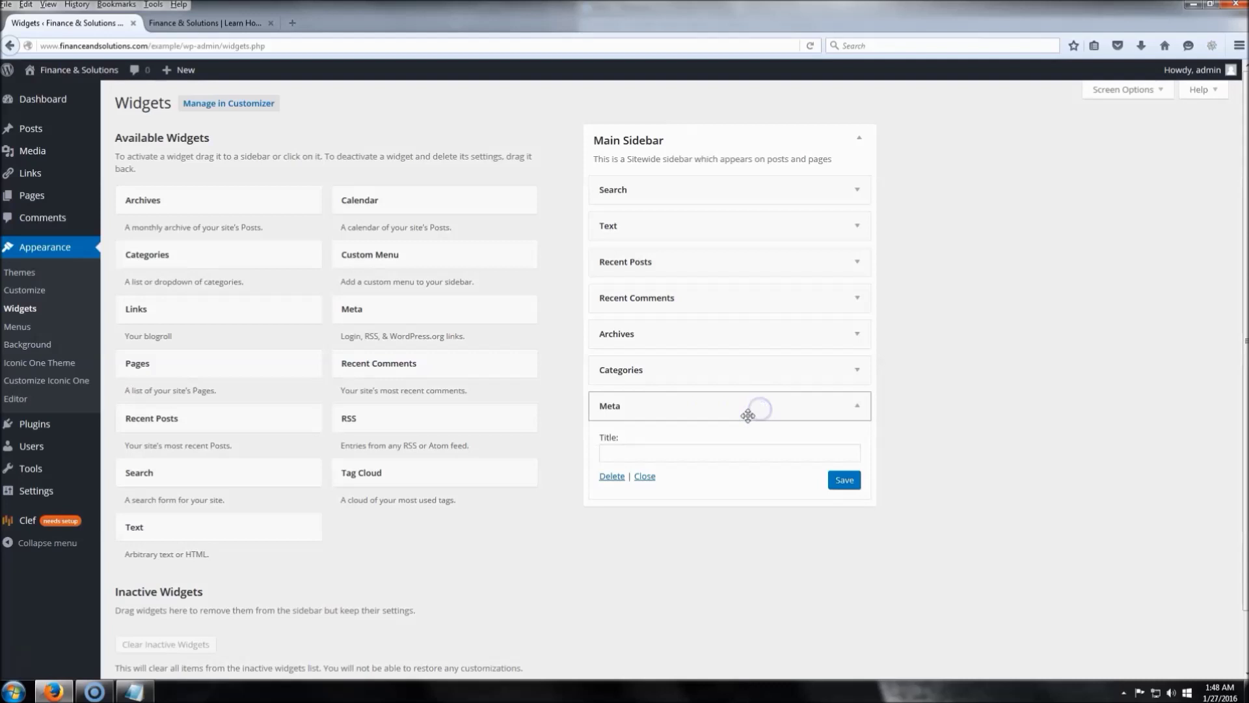
left_click(612, 476)
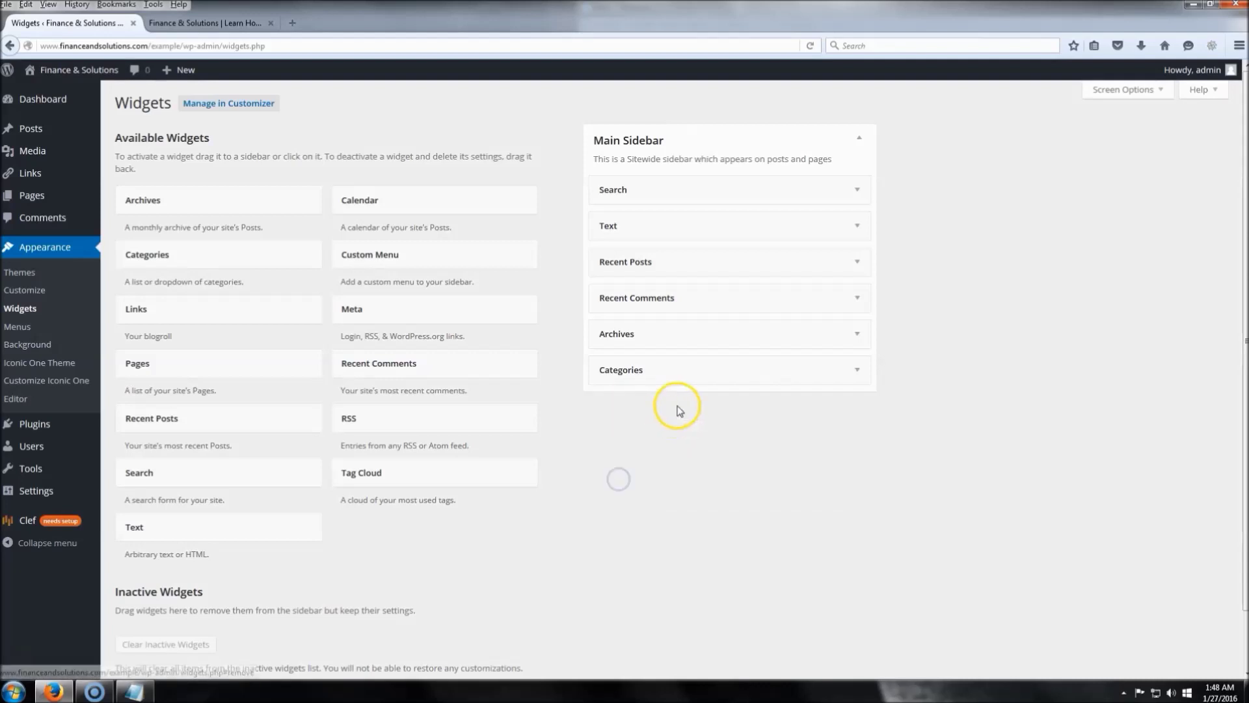
left_click(702, 343)
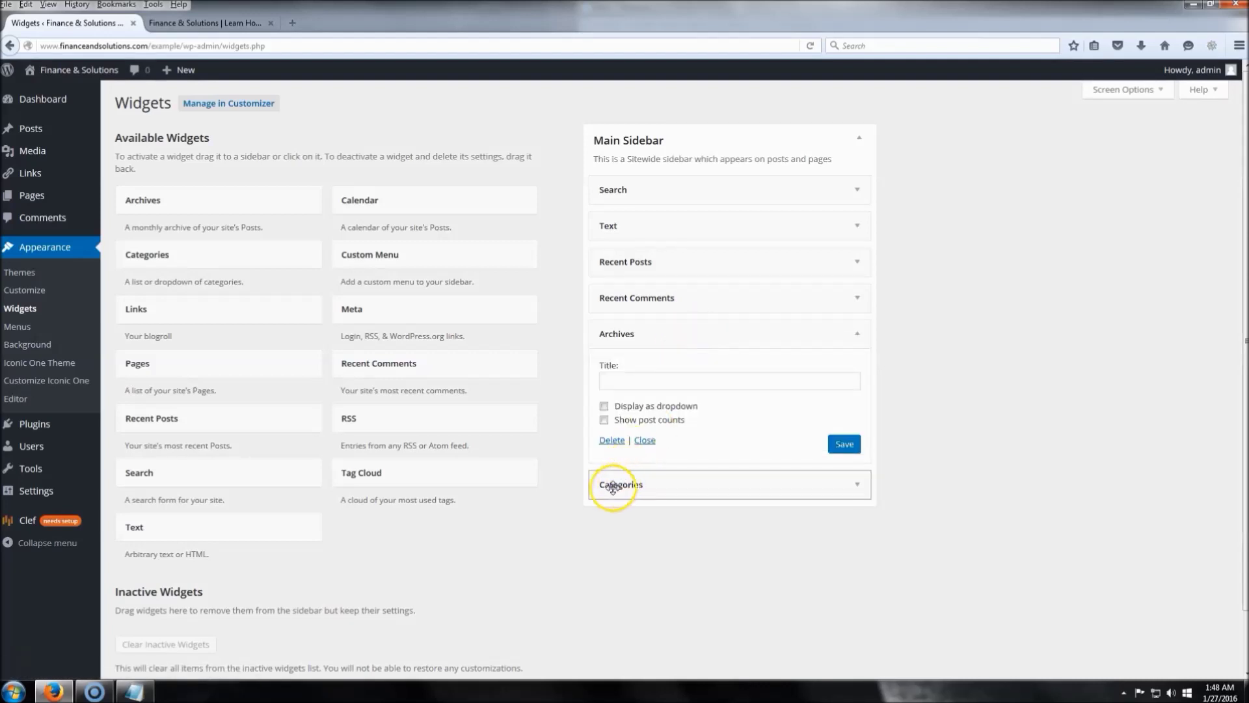
left_click(615, 440)
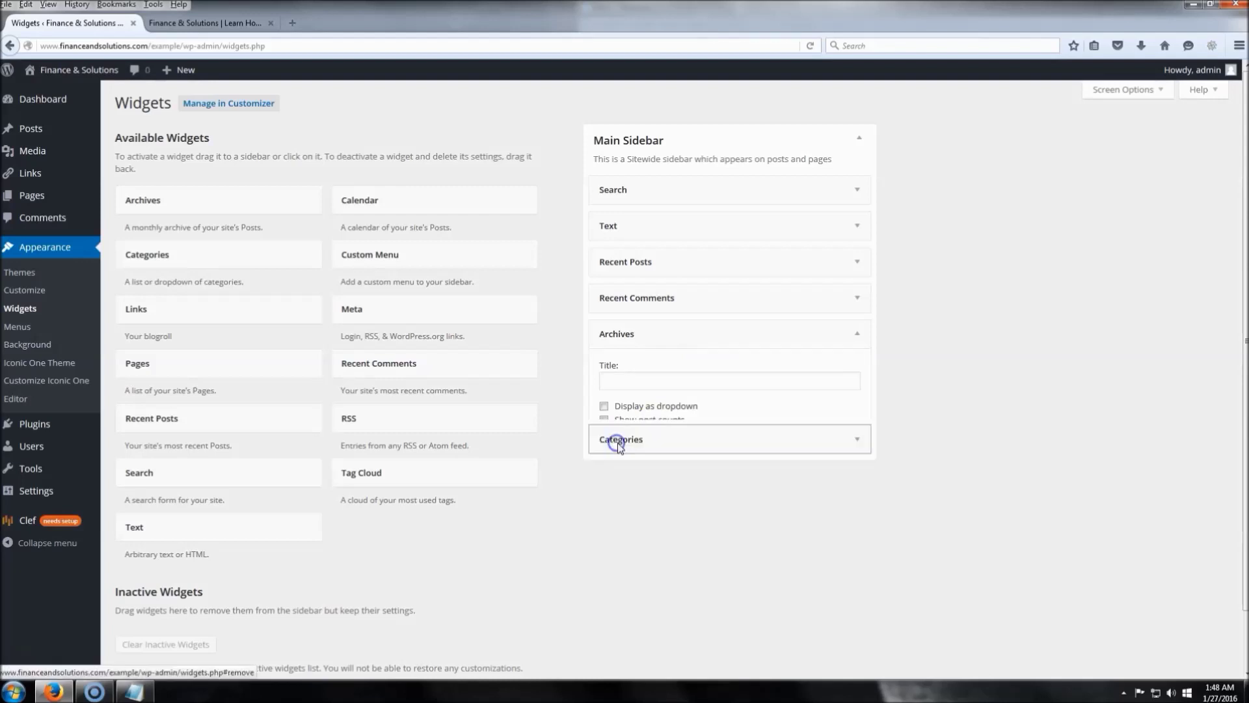
left_click(731, 304)
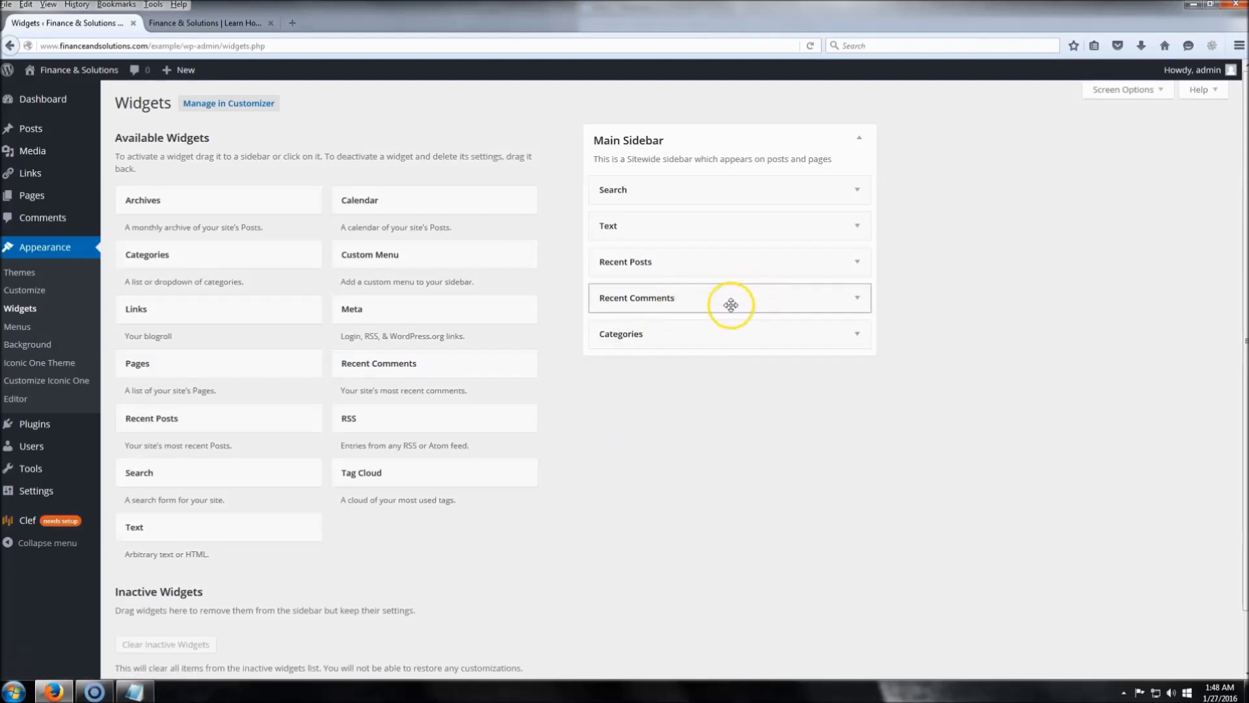
left_click(732, 304)
left_click(738, 297)
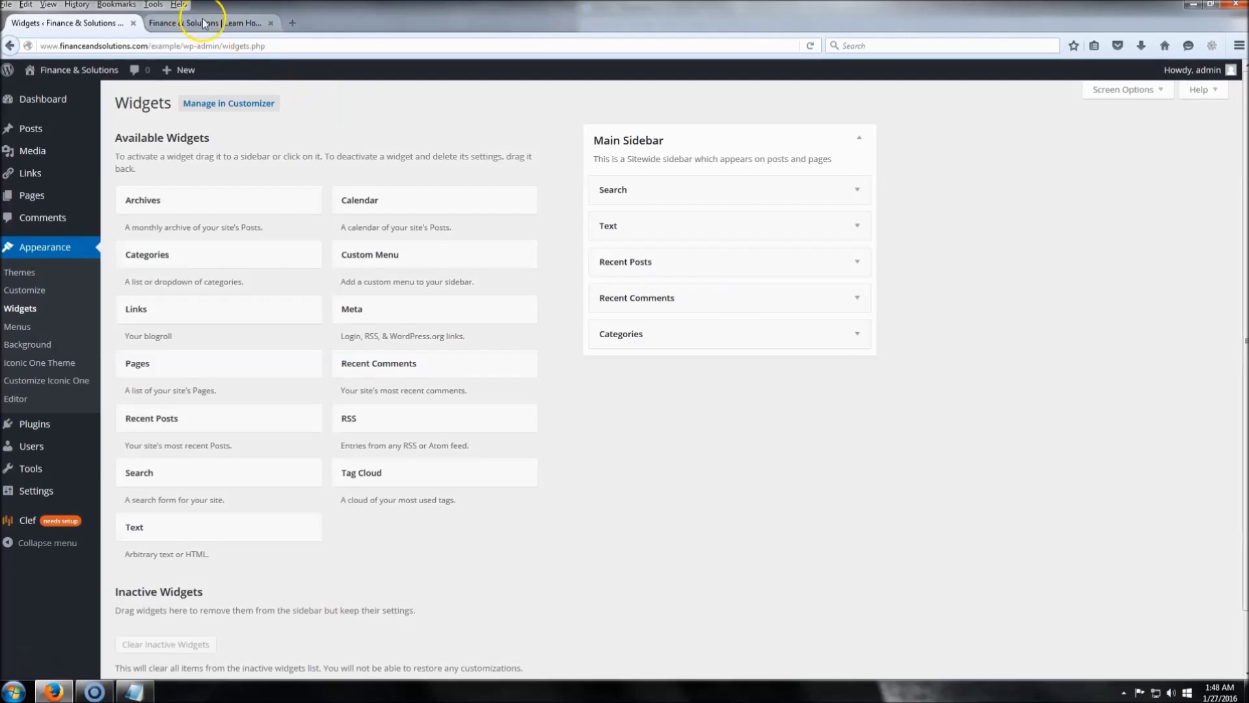
Step: Reload the live site's homepage and review its sidebar widgets, banner and post list
key("ctrl+Tab")
left_click(811, 47)
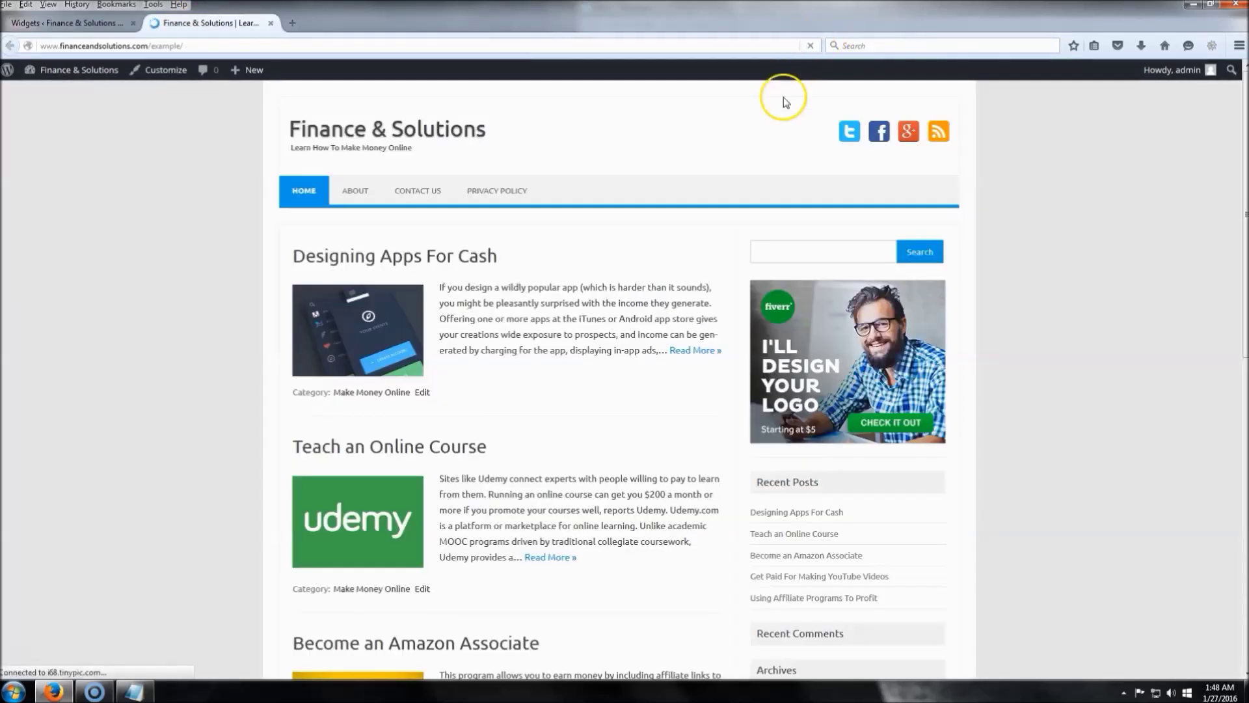
scroll(670, 372, "down", 1)
scroll(671, 372, "down", 2)
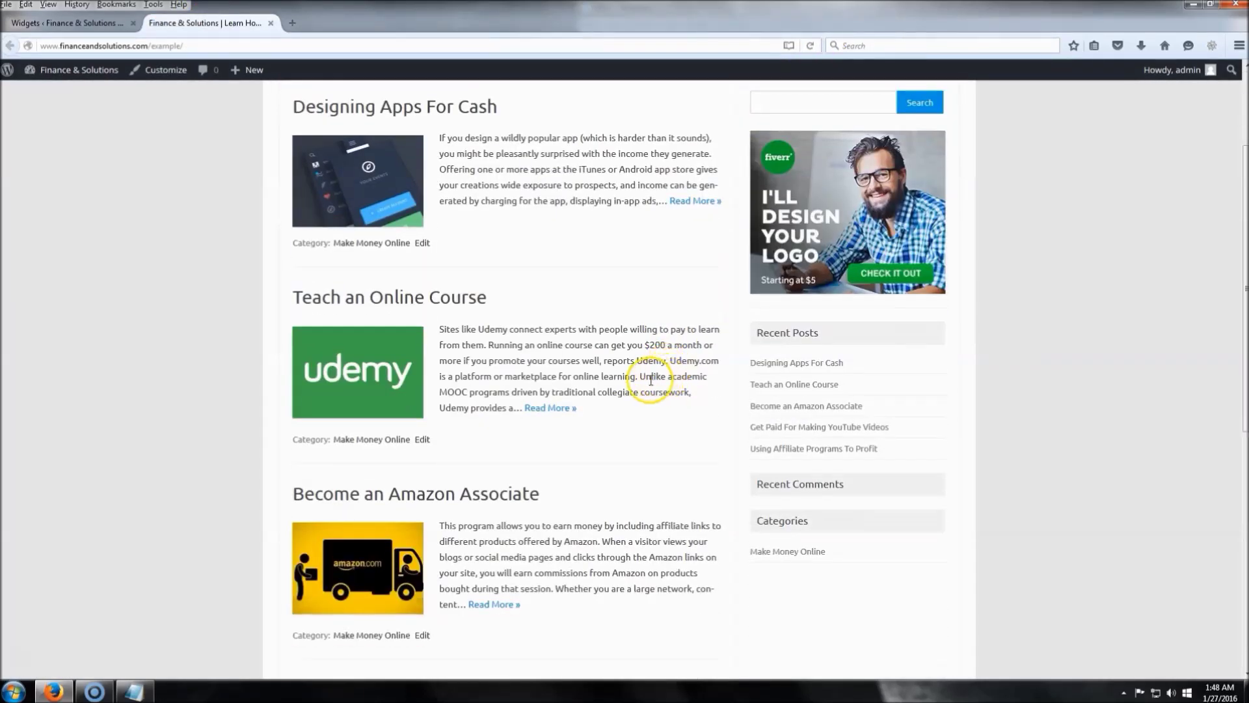
scroll(651, 380, "up", 3)
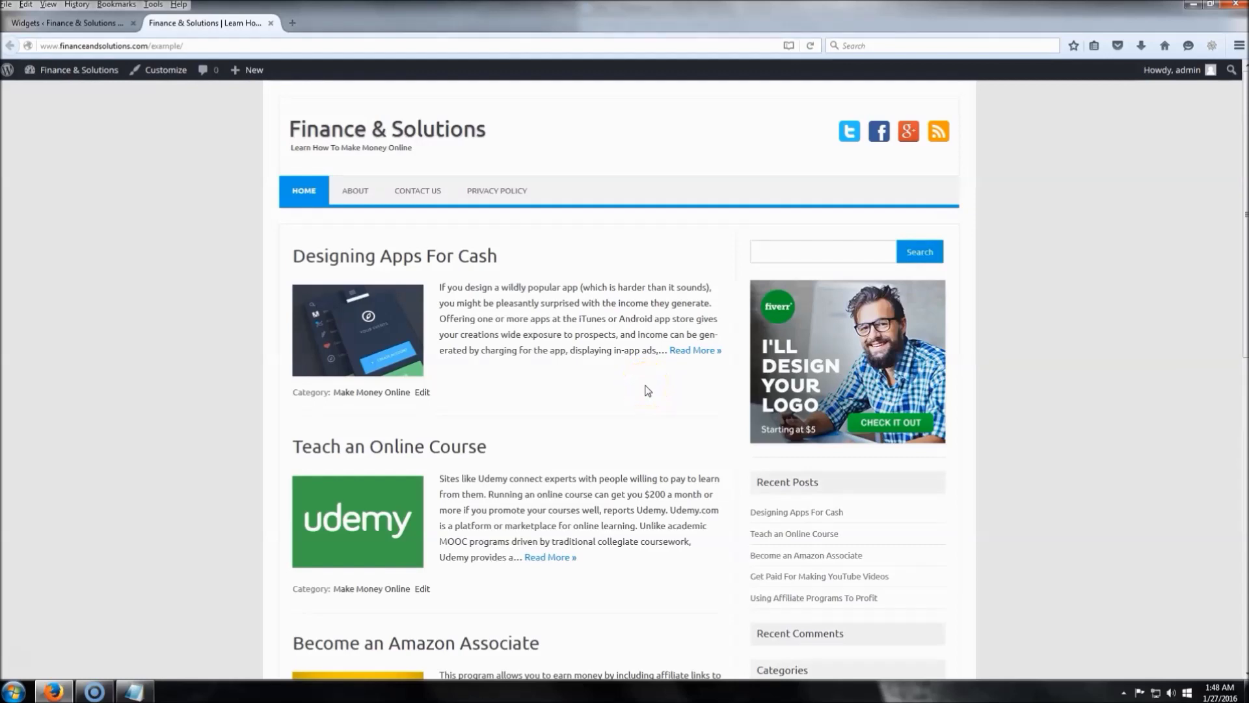
scroll(648, 390, "down", 12)
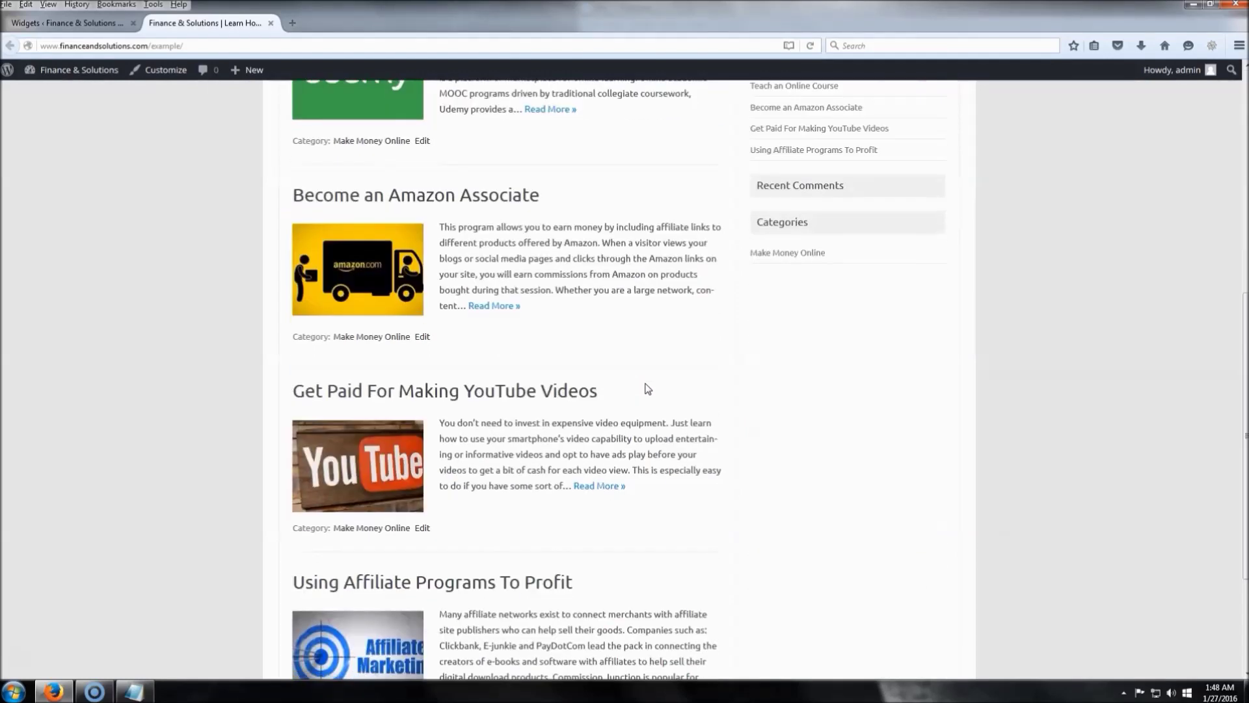
scroll(648, 389, "up", 9)
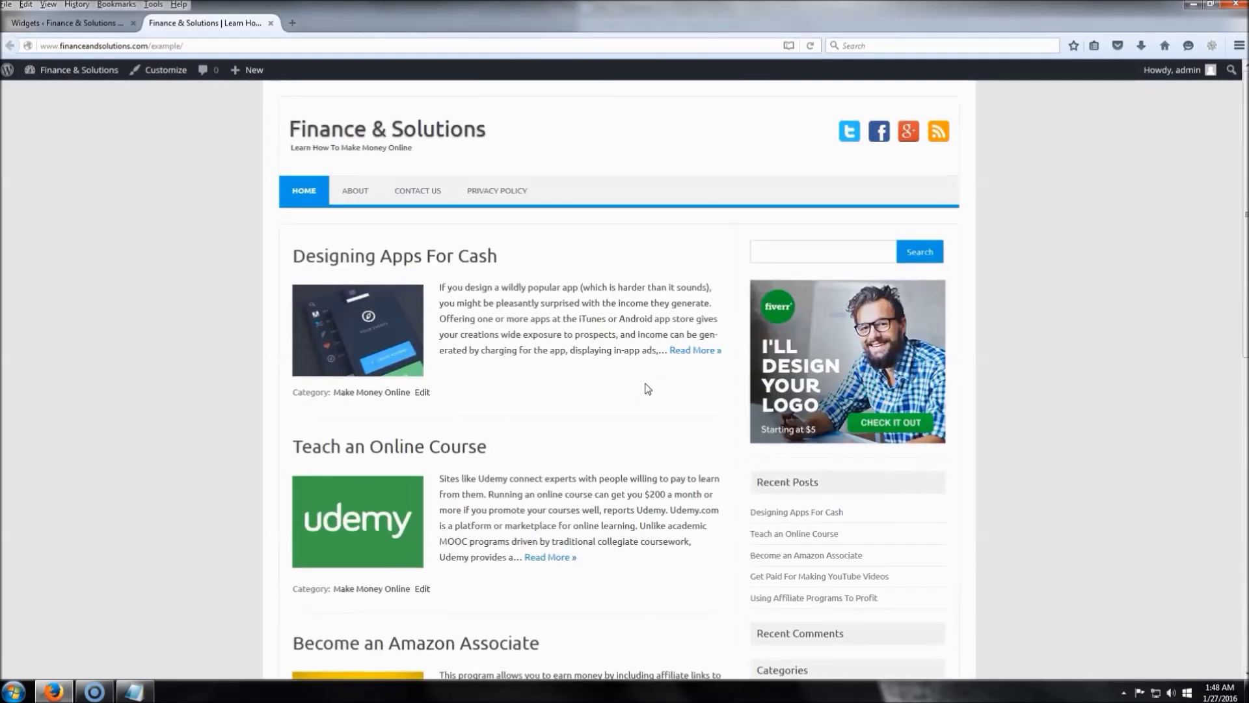
left_click(820, 368)
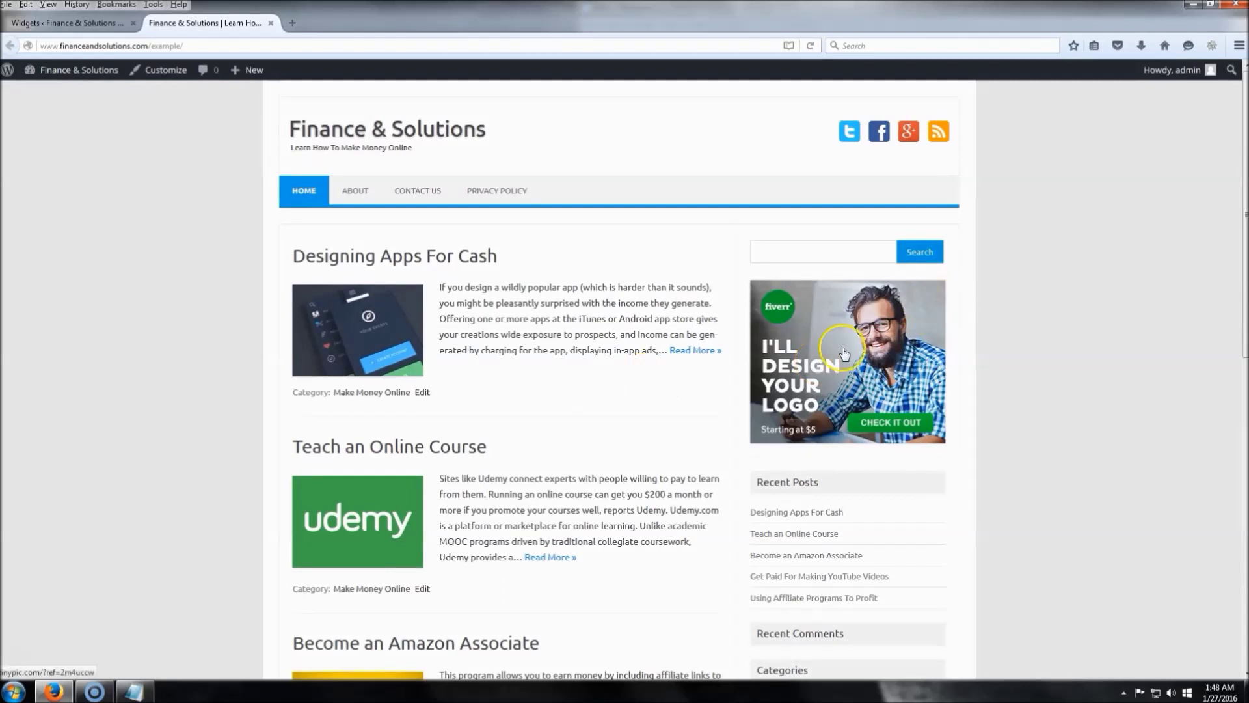